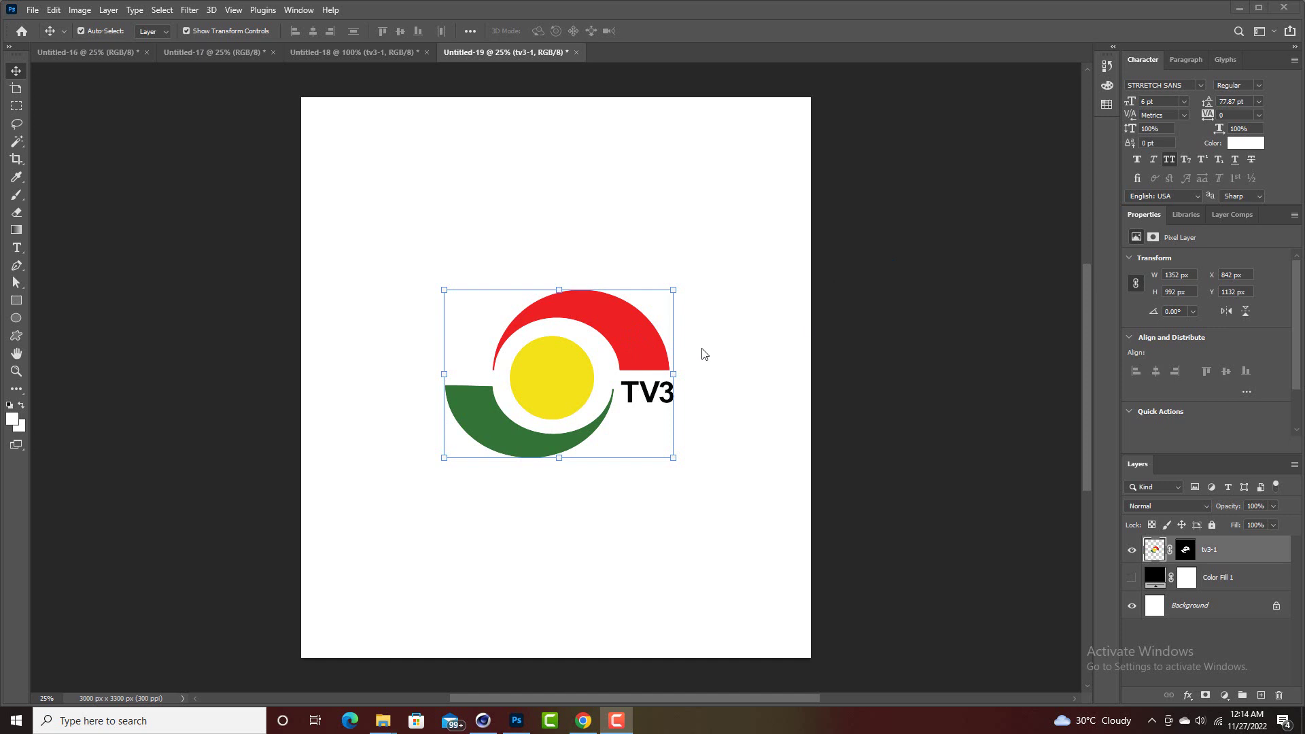
{"action": "left_click", "coordinate": [660, 347]}
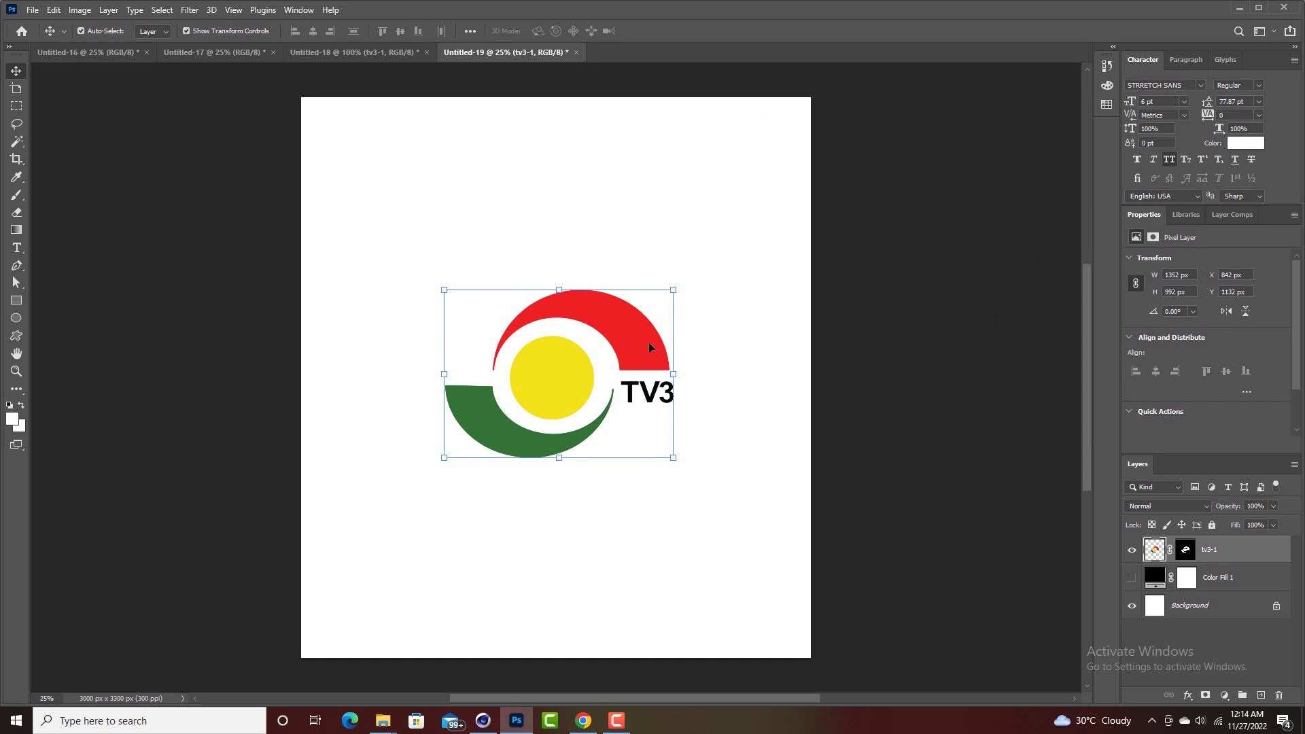
{"action": "left_click", "coordinate": [943, 298]}
{"action": "left_click", "coordinate": [656, 339]}
Step: Load the outline of the tv3-1 logo layer as a selection from its layer content
{"action": "left_click", "coordinate": [1185, 550]}
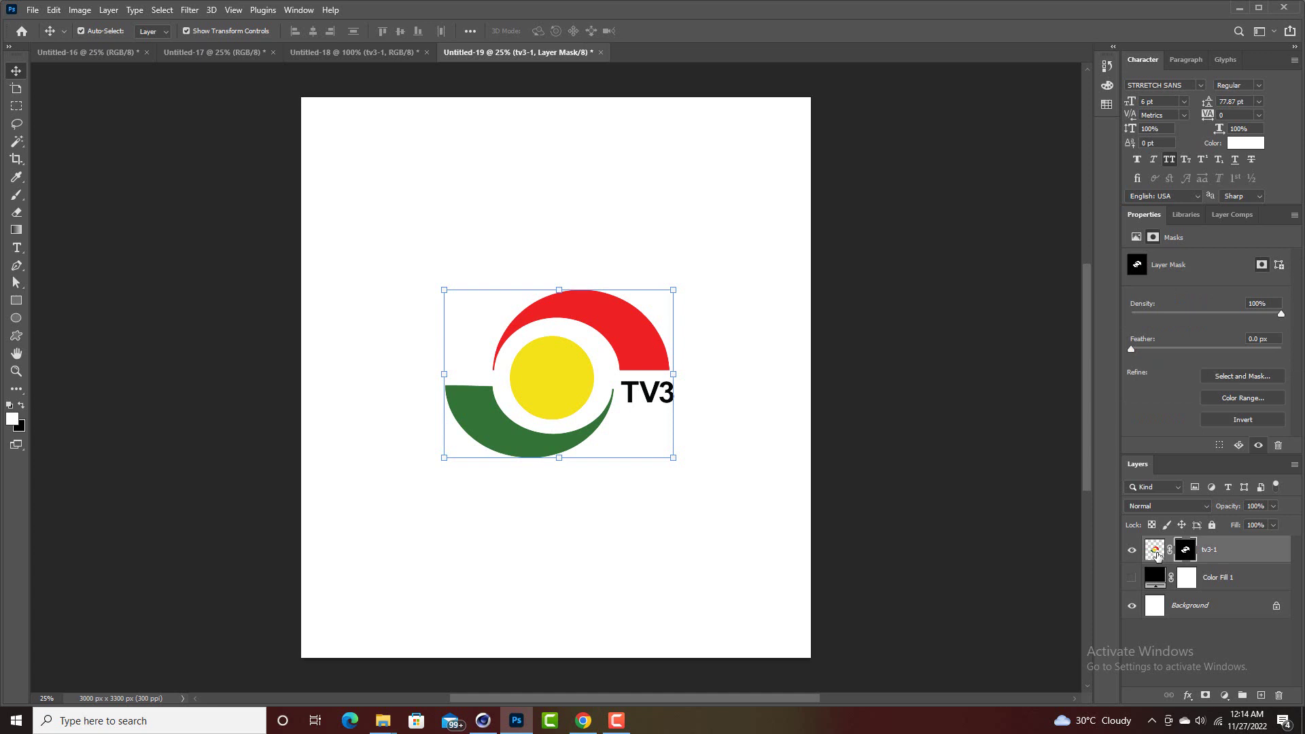
{"action": "left_click", "coordinate": [1156, 551]}
{"action": "left_click", "coordinate": [1185, 552]}
{"action": "left_click", "coordinate": [1155, 551]}
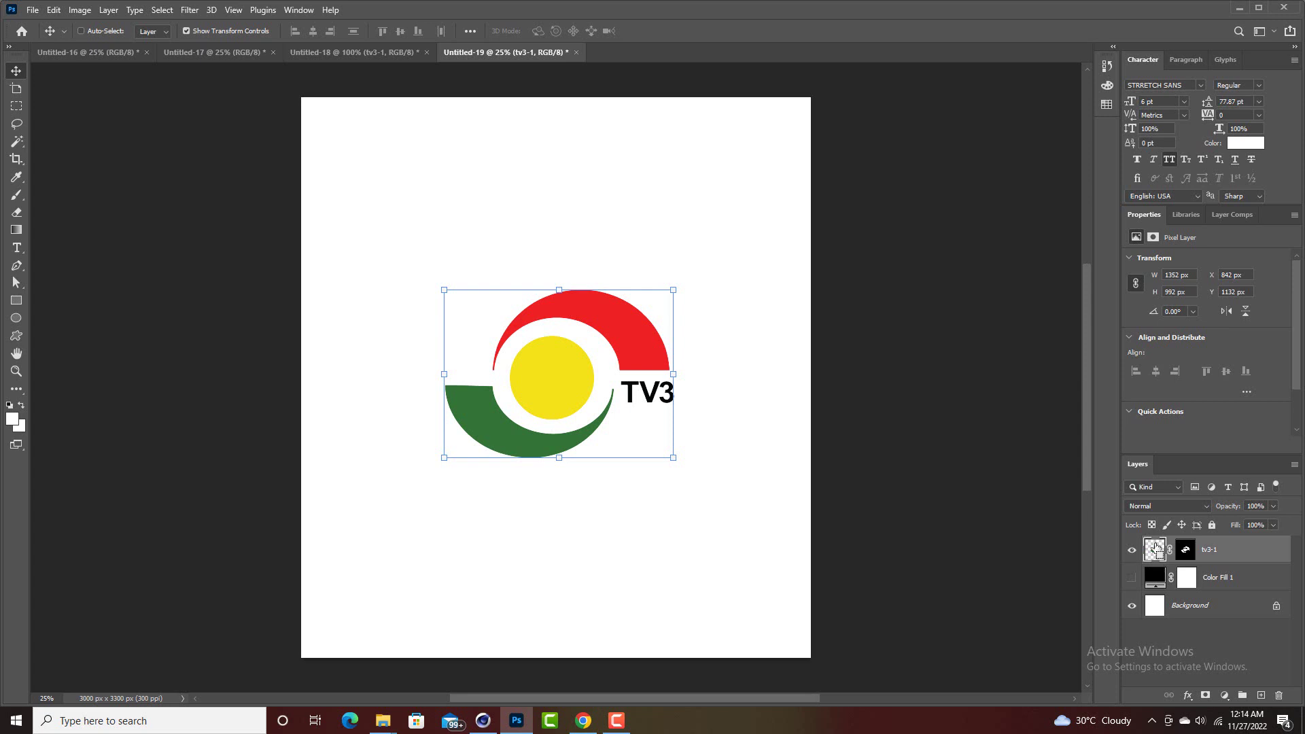
{"action": "left_click", "coordinate": [1156, 549], "text": "ctrl"}
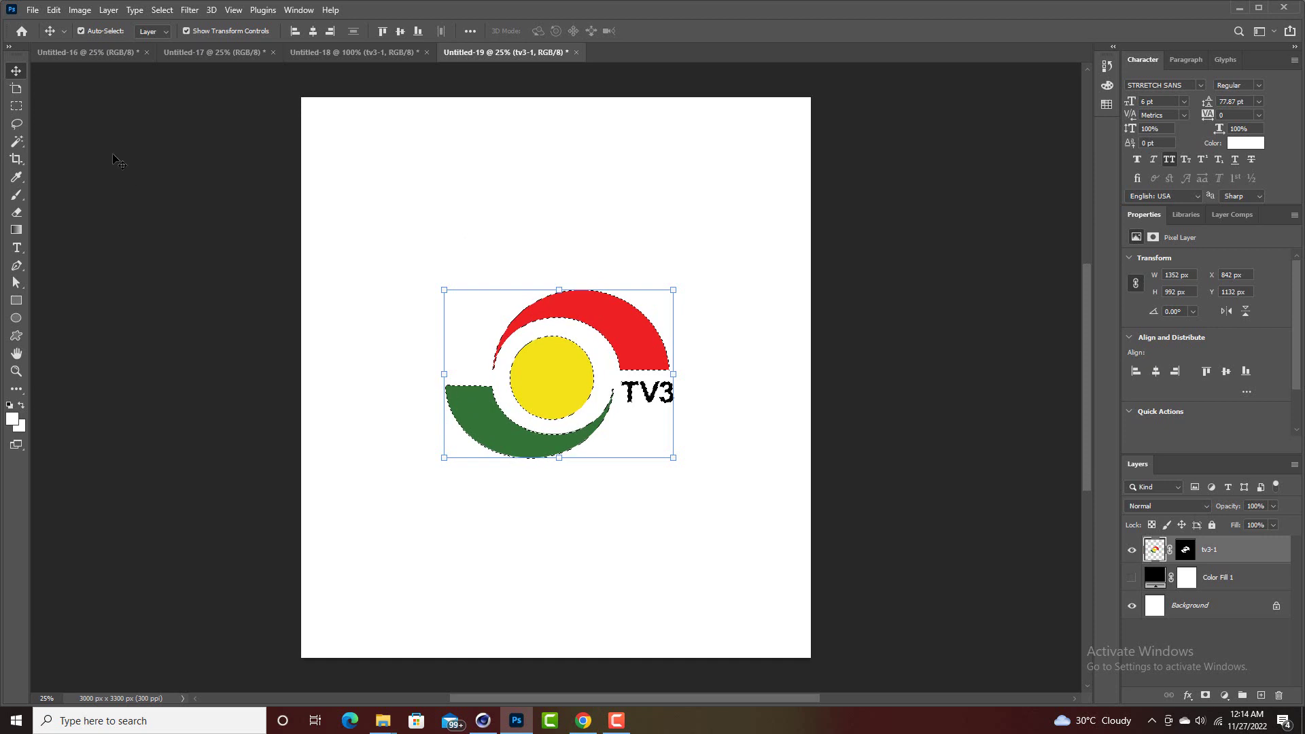
Step: Convert the logo selection to a work path with a 2.0-pixel tolerance and hide the tv3-1 layer
{"action": "left_click", "coordinate": [20, 109]}
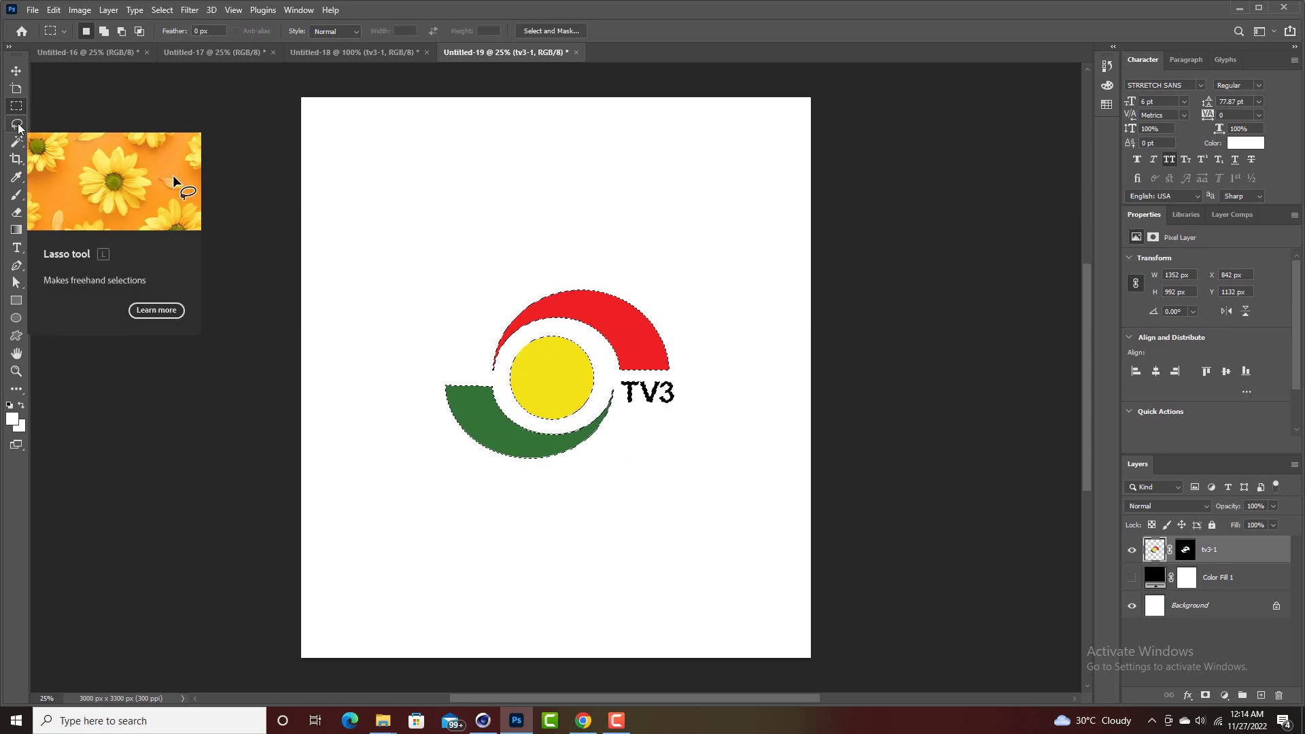
{"action": "right_click", "coordinate": [594, 317]}
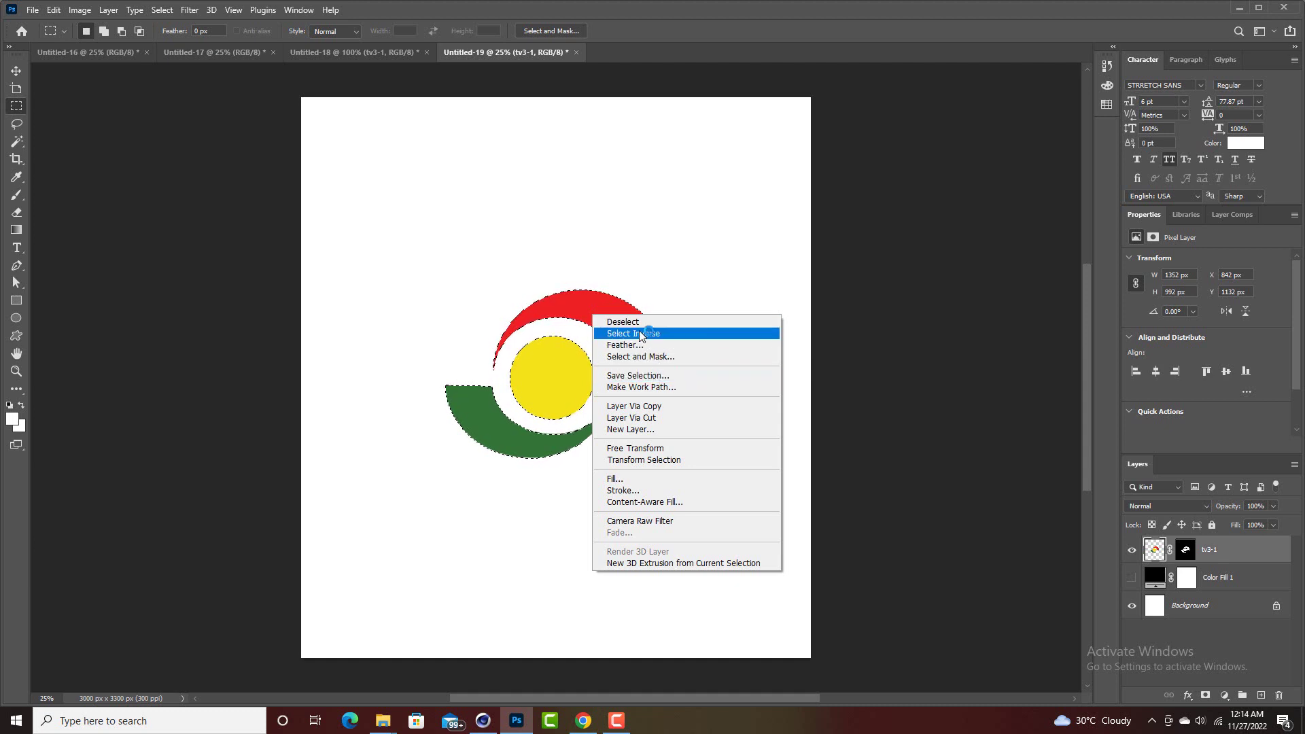
{"action": "left_click", "coordinate": [653, 387]}
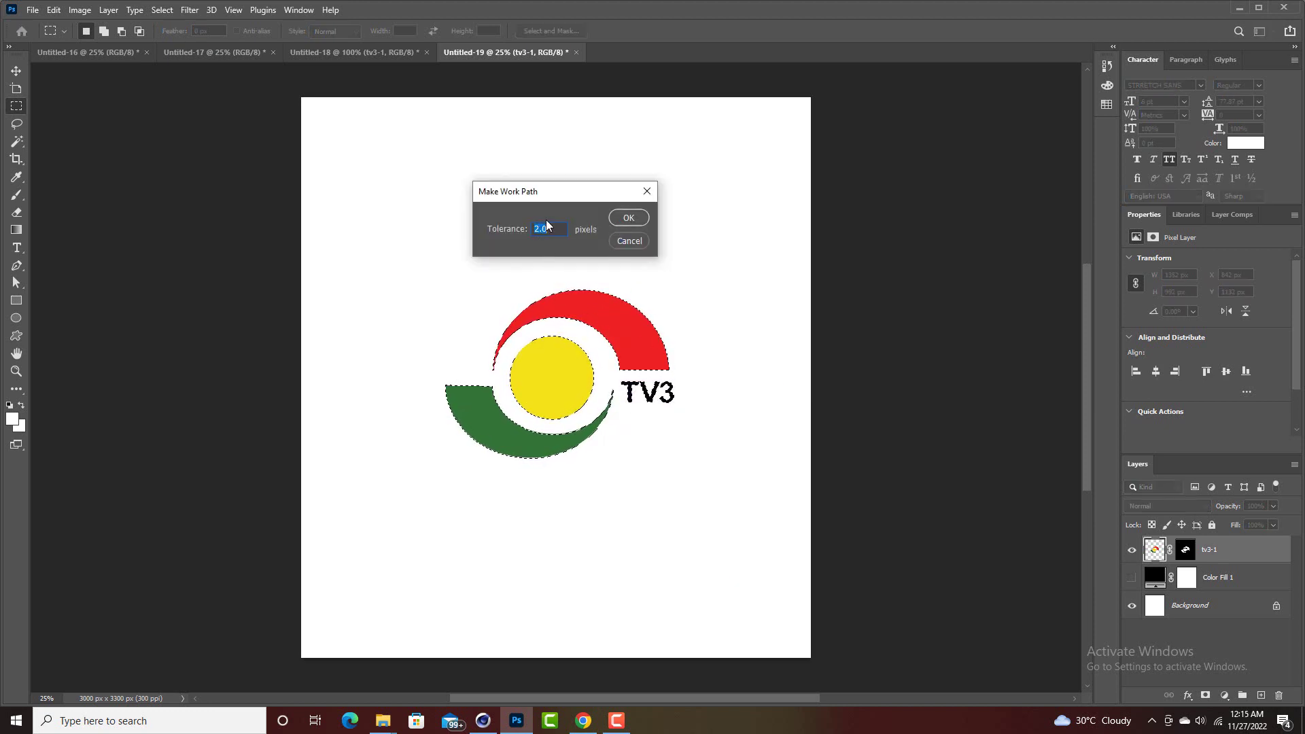
{"action": "left_click", "coordinate": [626, 219]}
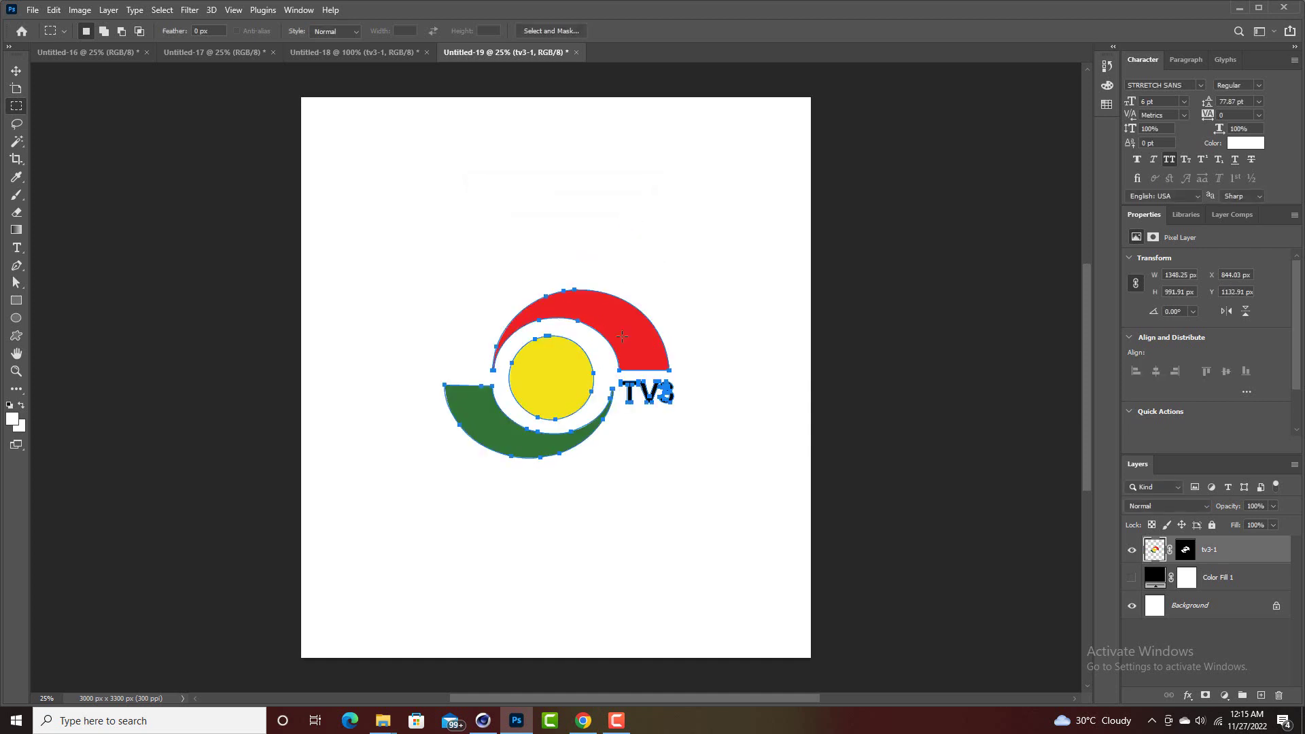
{"action": "left_click", "coordinate": [1132, 551]}
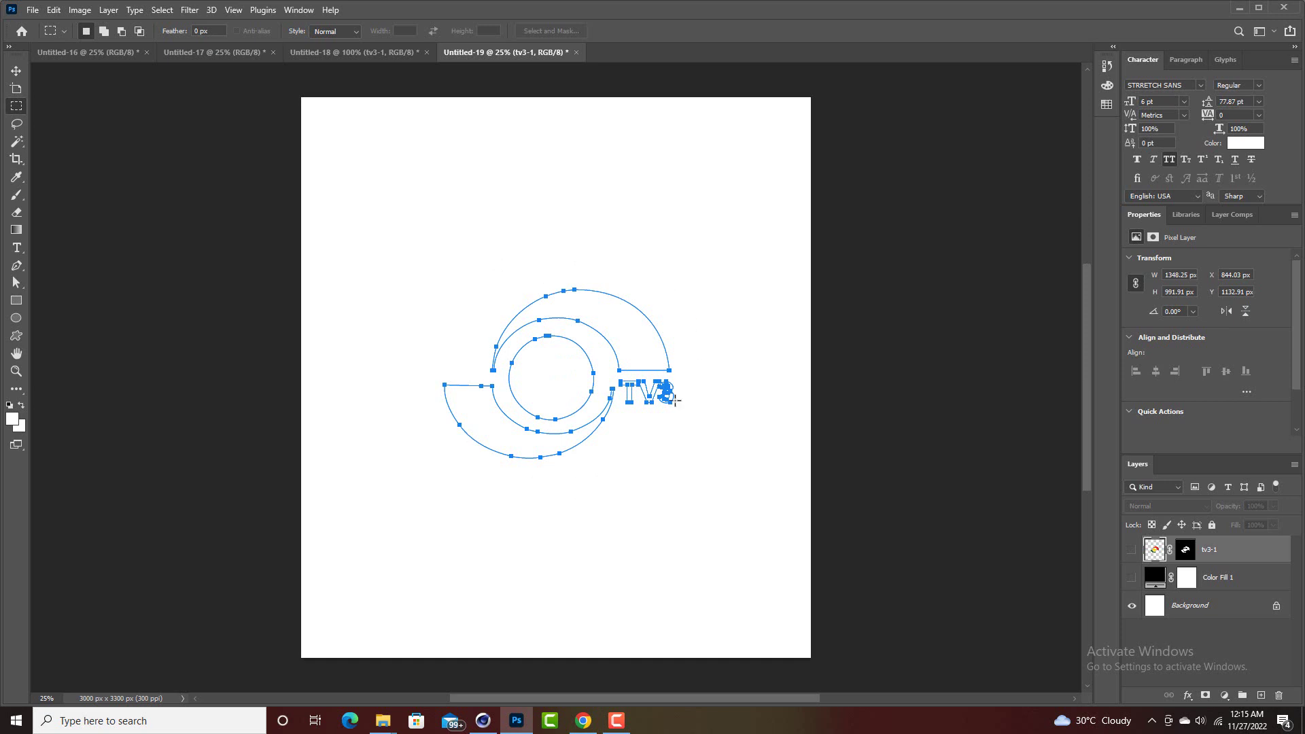
Step: Start a Paths to Illustrator export with Work Path as the exported path
{"action": "left_click", "coordinate": [32, 12]}
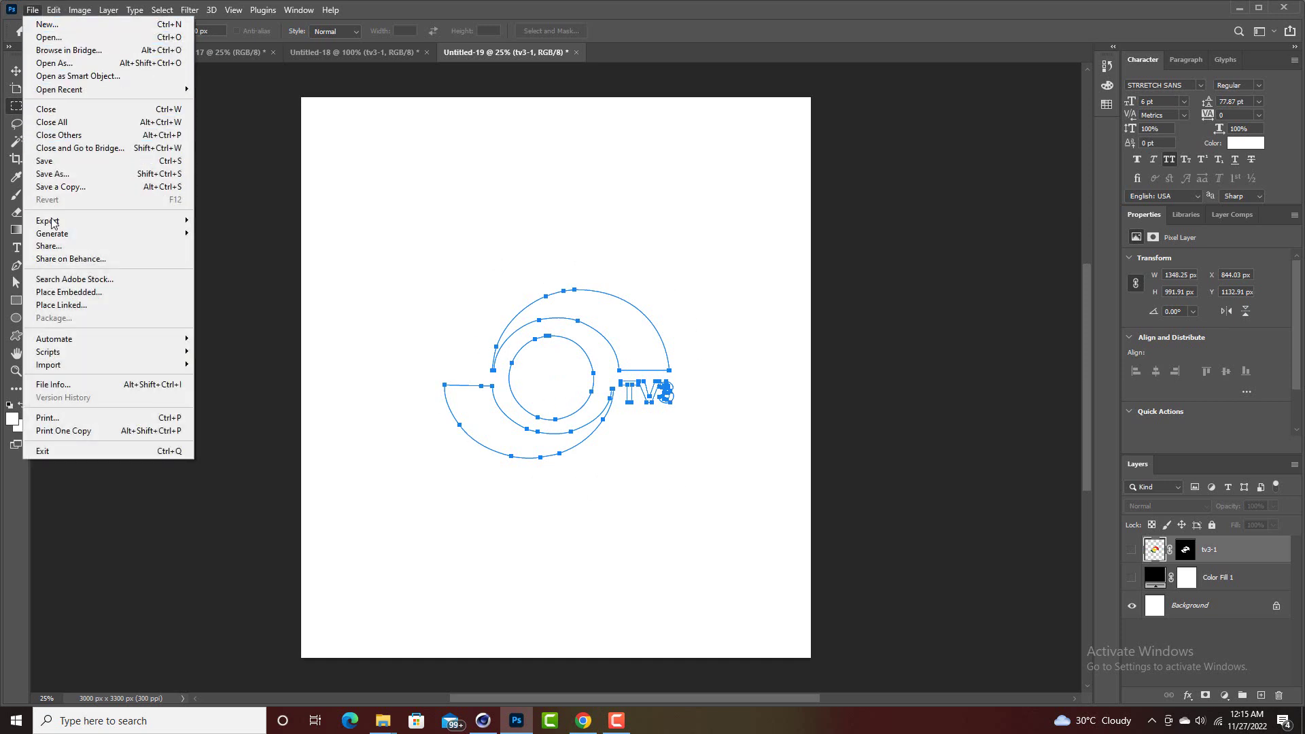
{"action": "mouse_move", "coordinate": [59, 224]}
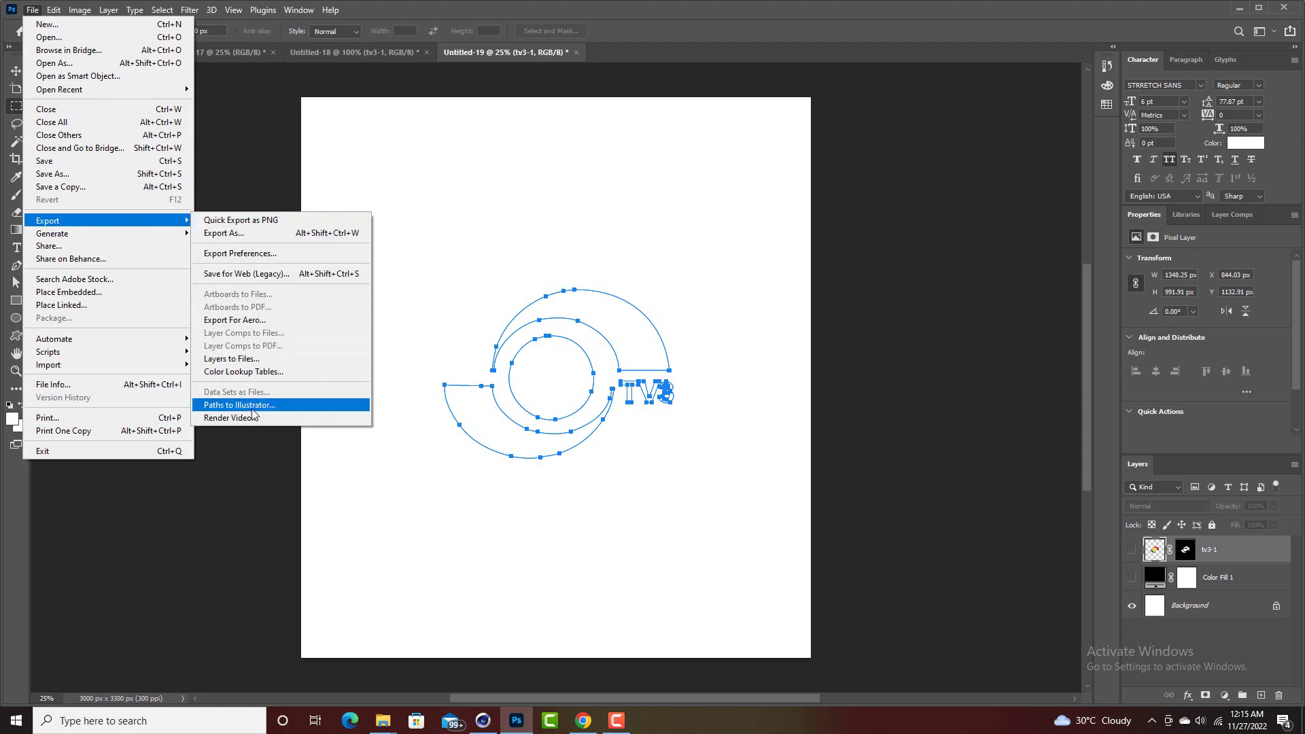
{"action": "left_click", "coordinate": [272, 407]}
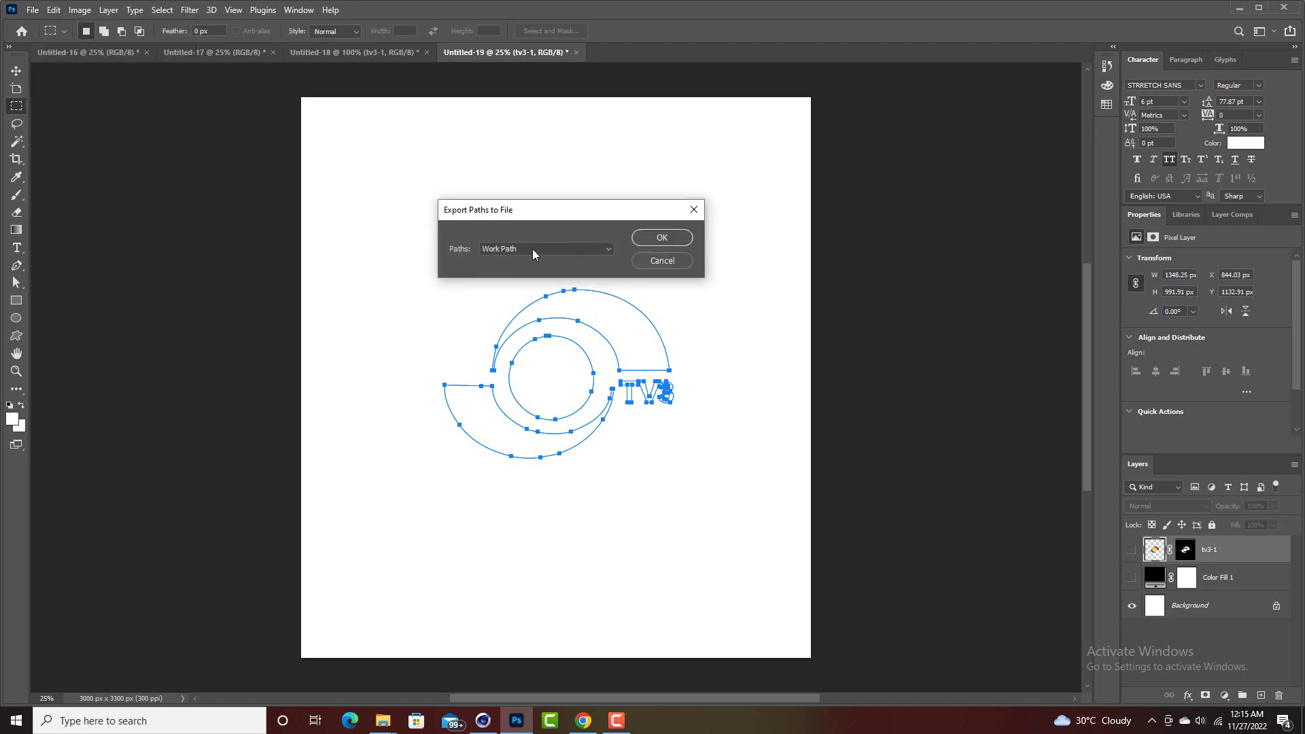
{"action": "left_click", "coordinate": [654, 240]}
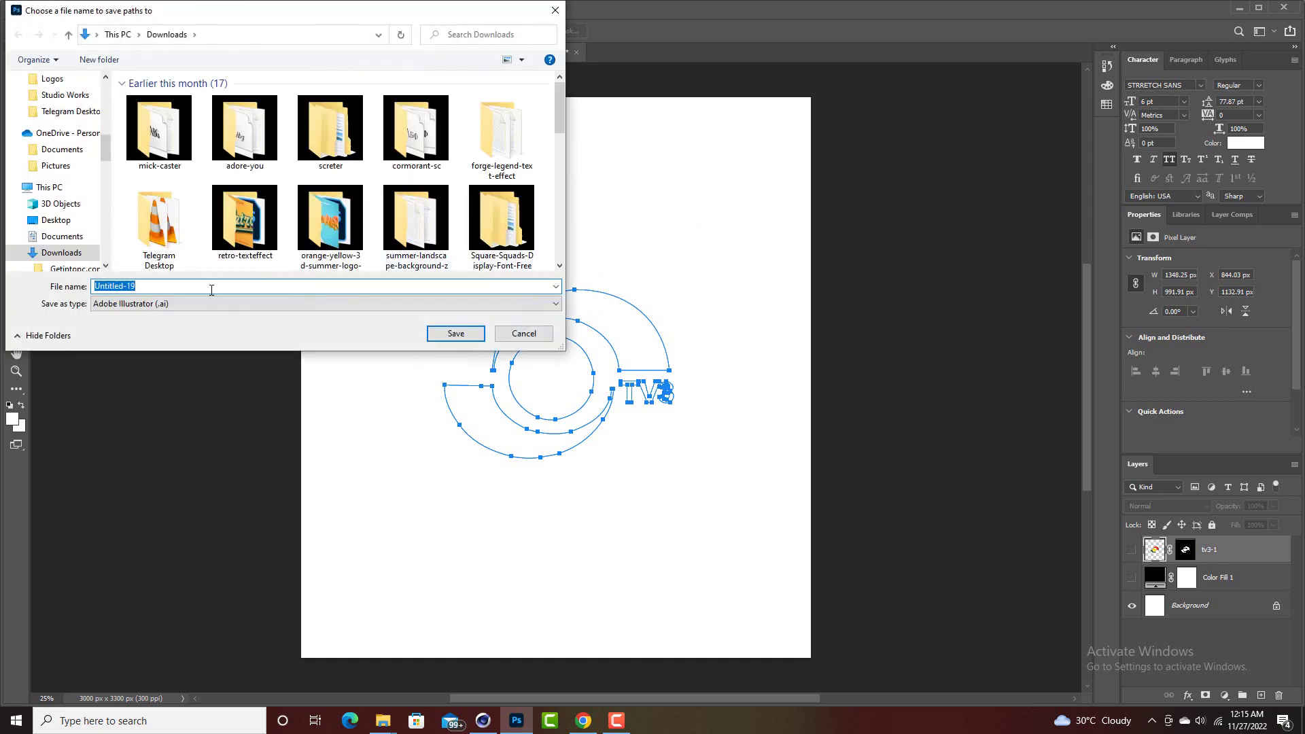
Step: Save the exported paths as the Adobe Illustrator file "TV3 3D" in the Downloads folder
{"action": "left_click", "coordinate": [211, 289]}
{"action": "double_click", "coordinate": [211, 290]}
{"action": "key", "text": "BackSpace"}
{"action": "key", "text": "BackSpace"}
{"action": "key", "text": "BackSpace"}
{"action": "key", "text": "BackSpace"}
{"action": "key", "text": "BackSpace"}
{"action": "key", "text": "BackSpace"}
{"action": "key", "text": "BackSpace"}
{"action": "key", "text": "BackSpace"}
{"action": "key", "text": "BackSpace"}
{"action": "key", "text": "BackSpace"}
{"action": "type", "text": "TV"}
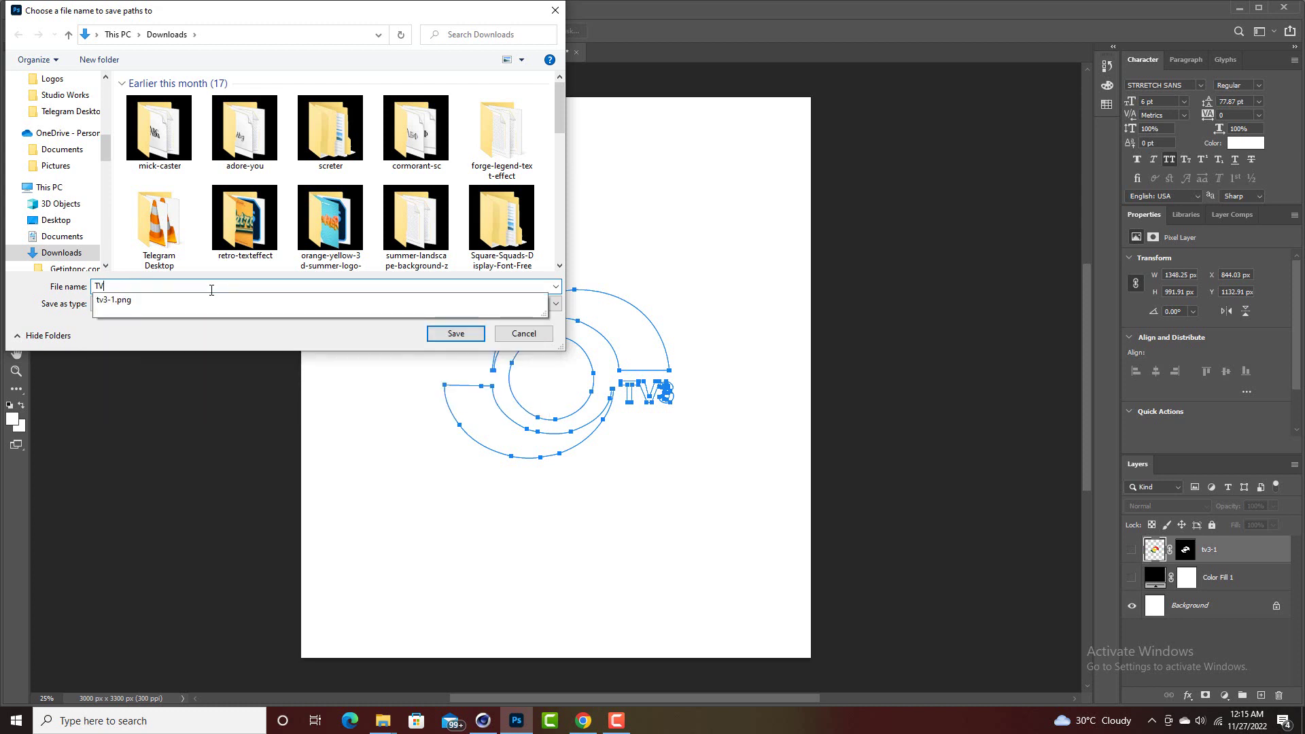
{"action": "type", "text": "2"}
{"action": "key", "text": "BackSpace"}
{"action": "type", "text": "3 3D"}
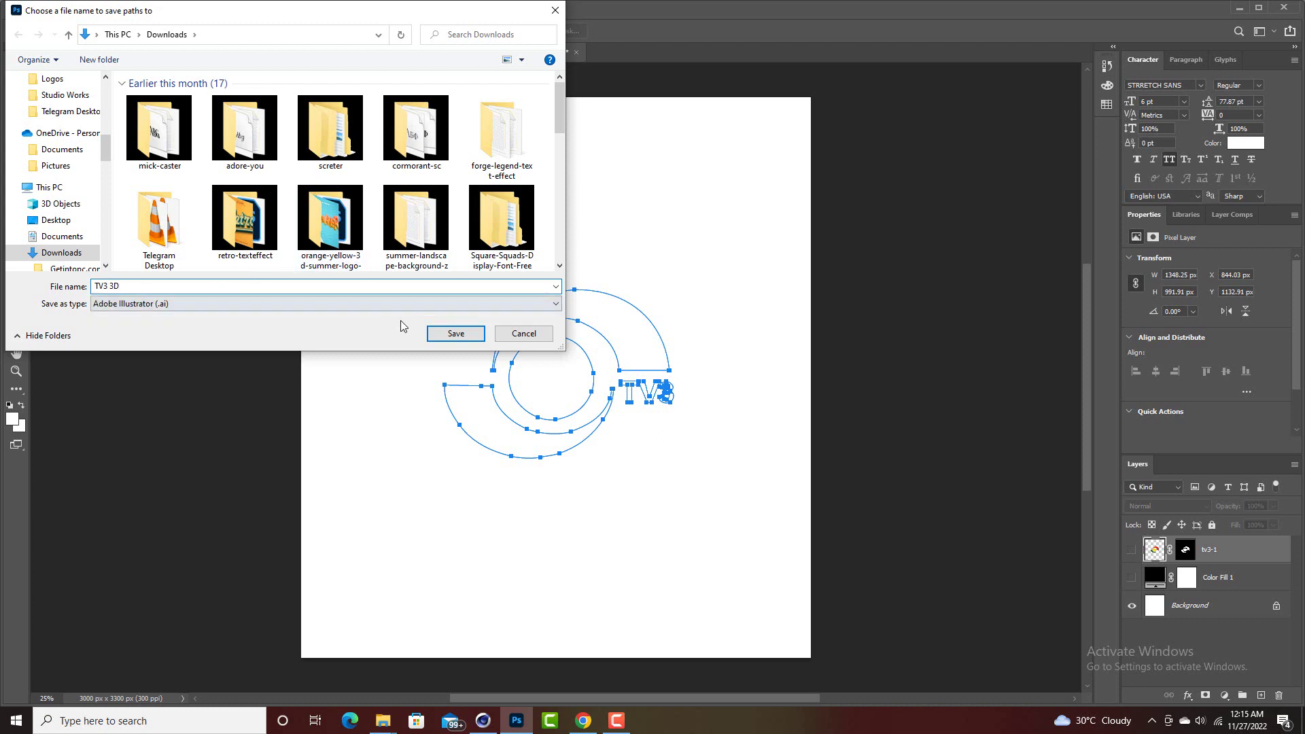
{"action": "left_click", "coordinate": [450, 334]}
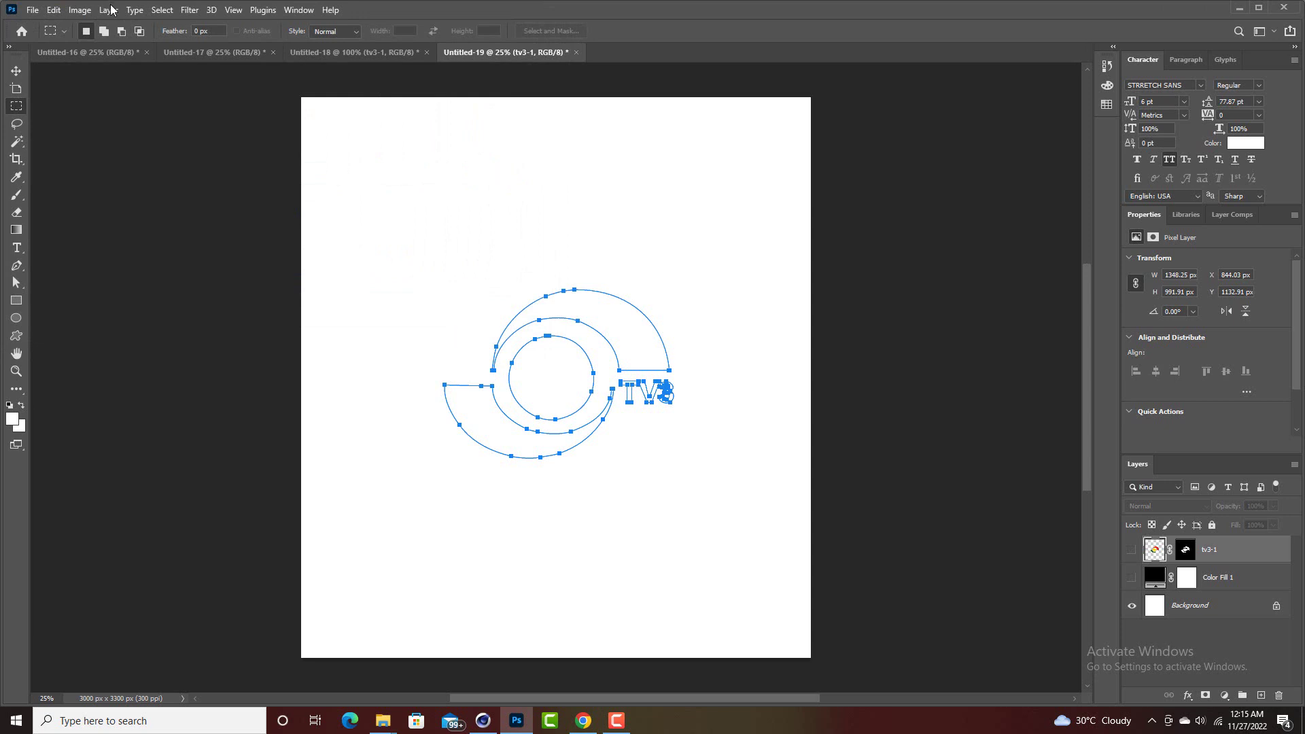
{"action": "left_click", "coordinate": [16, 71]}
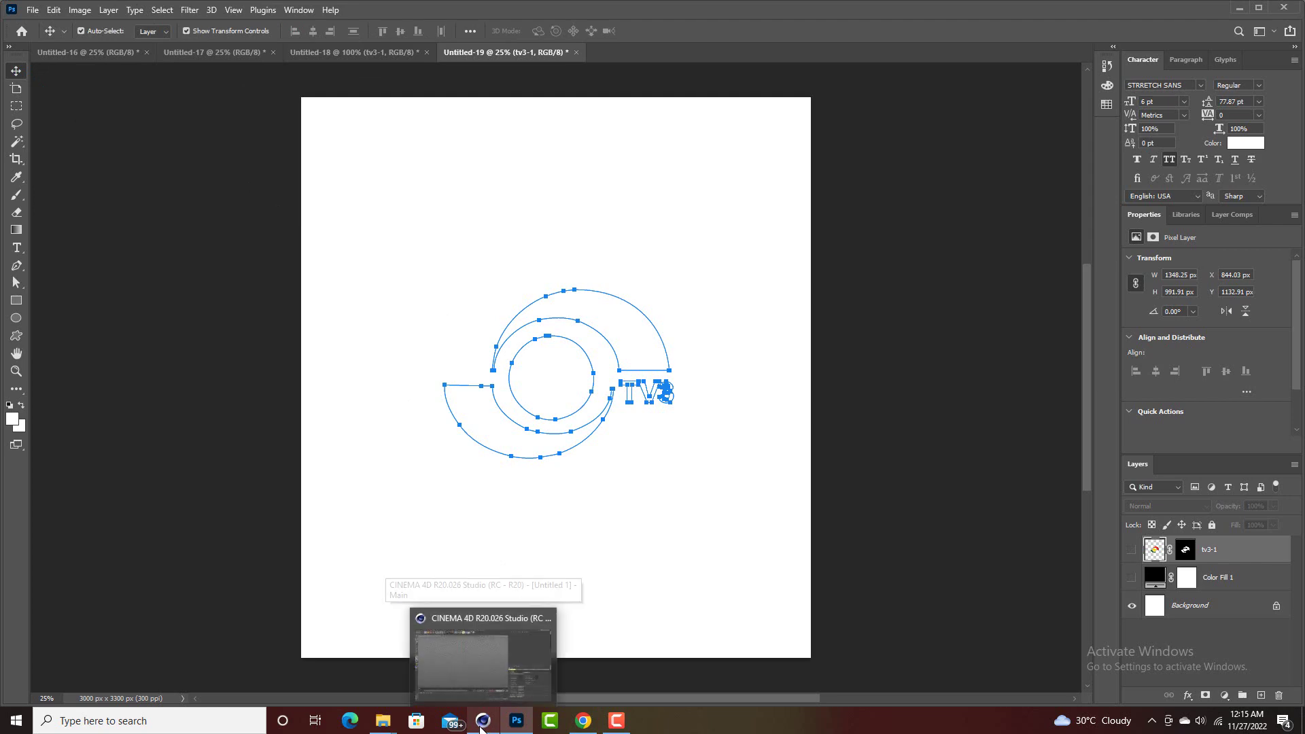
Step: Switch to Cinema 4D and open TV3 3D.ai from the recent files, keeping the default Illustrator import options
{"action": "left_click", "coordinate": [481, 722]}
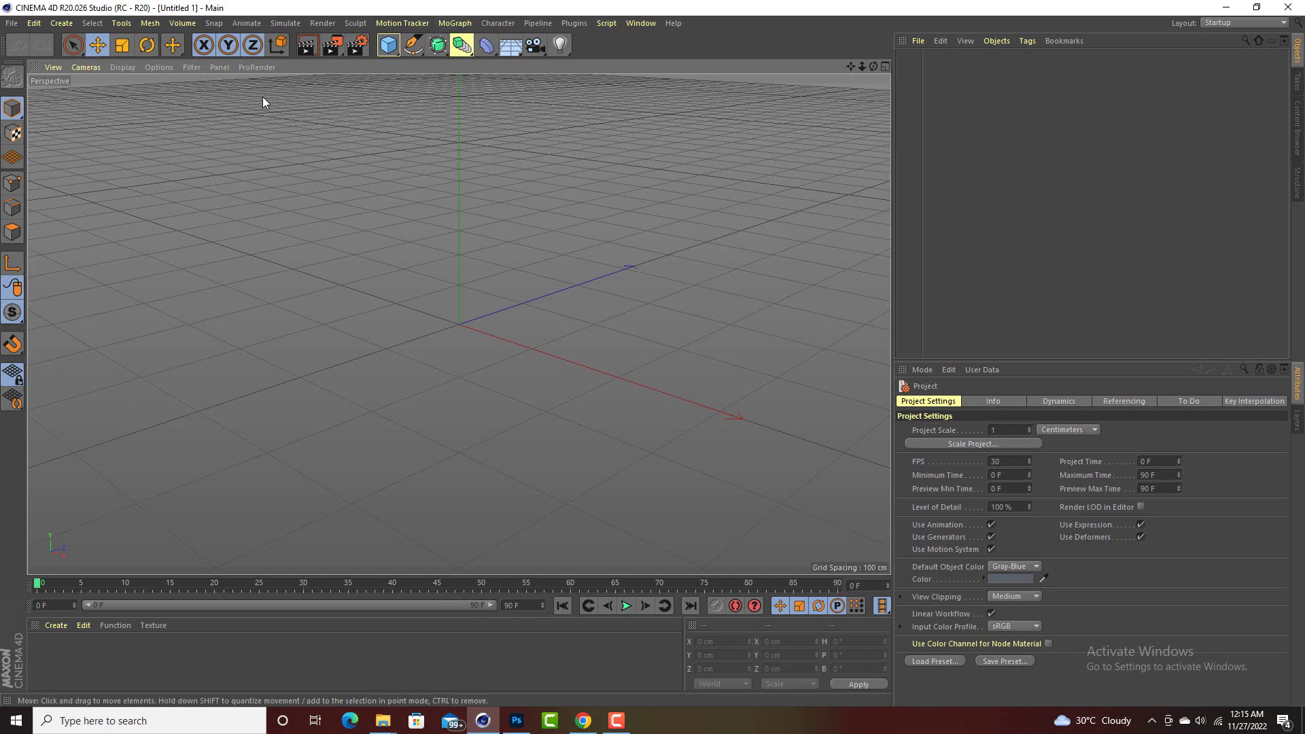
{"action": "left_click", "coordinate": [13, 24]}
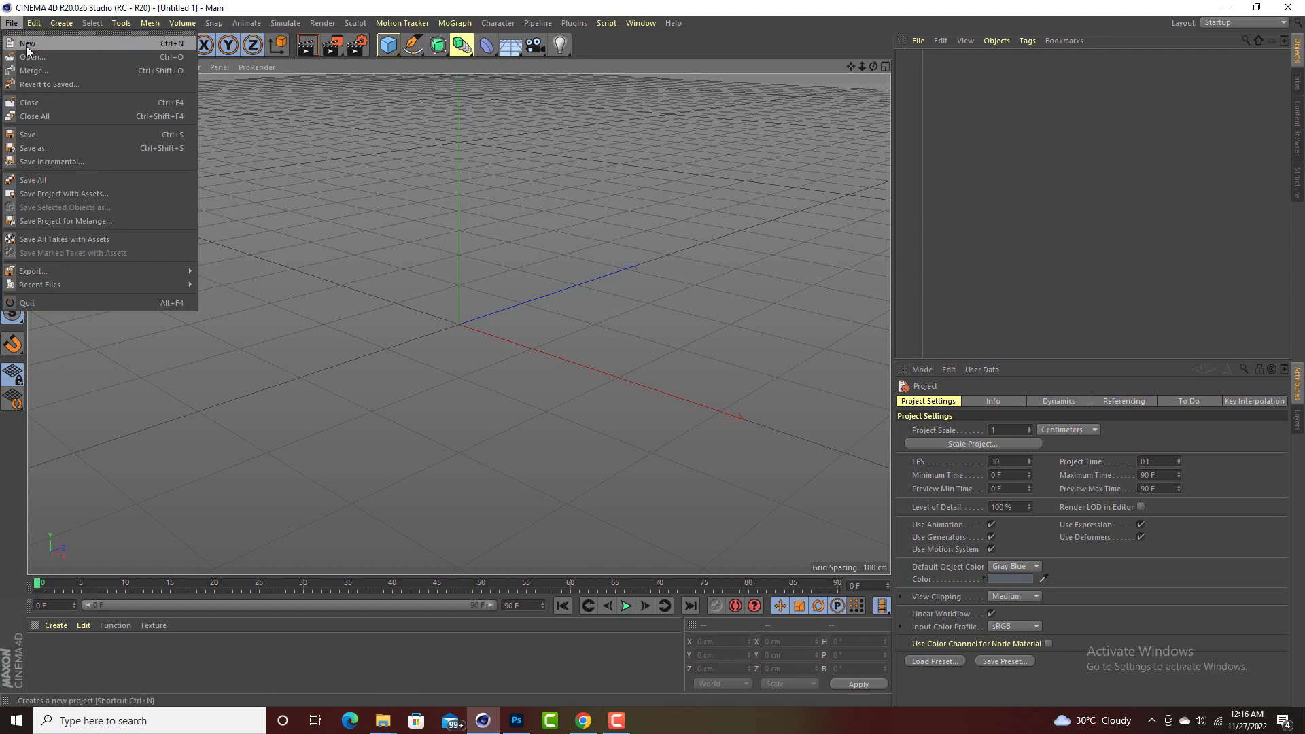
{"action": "left_click", "coordinate": [30, 58]}
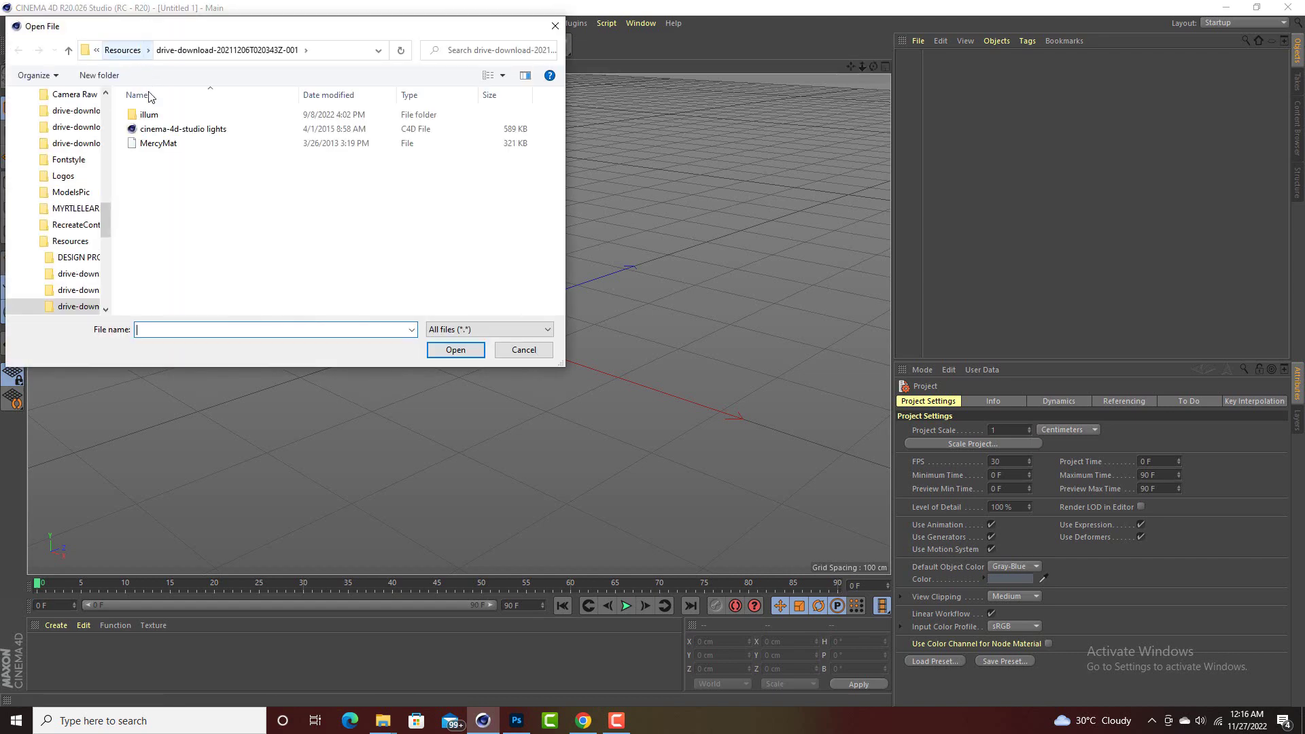
{"action": "scroll", "coordinate": [65, 170], "scroll_direction": "up", "scroll_amount": 8}
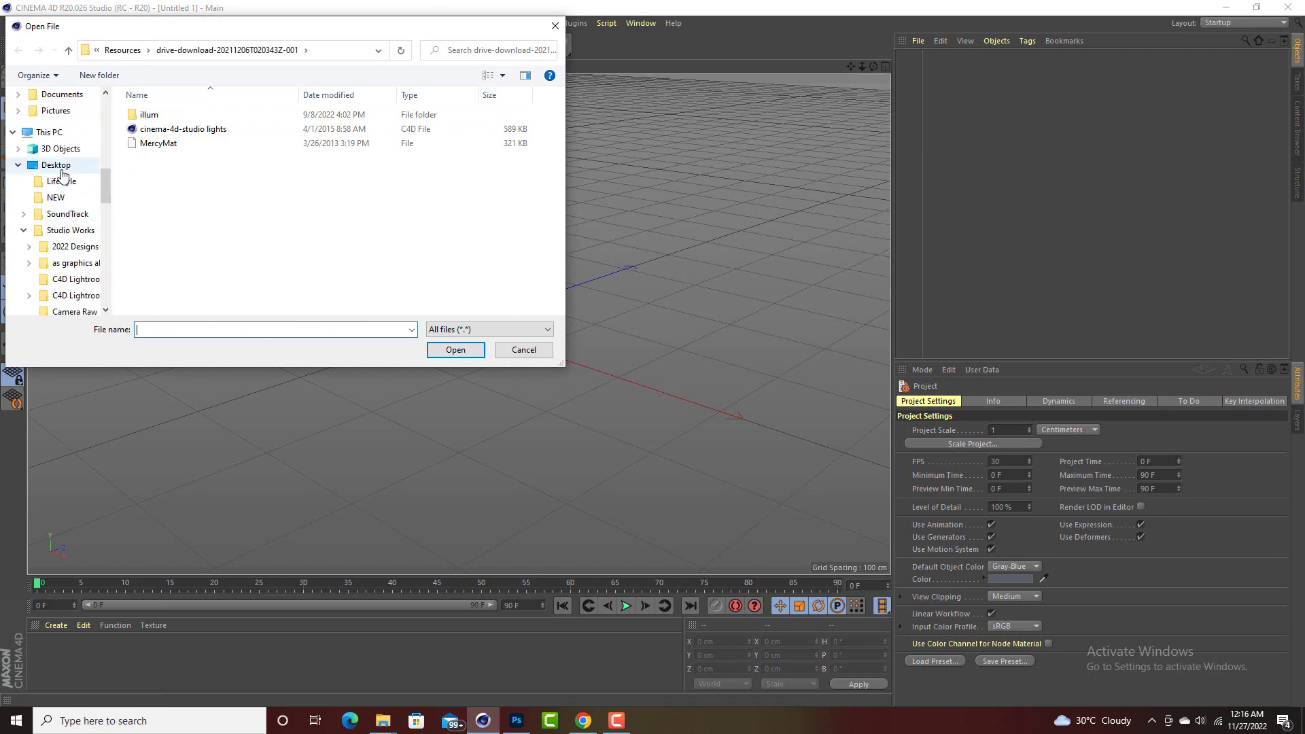
{"action": "scroll", "coordinate": [62, 167], "scroll_direction": "up", "scroll_amount": 10}
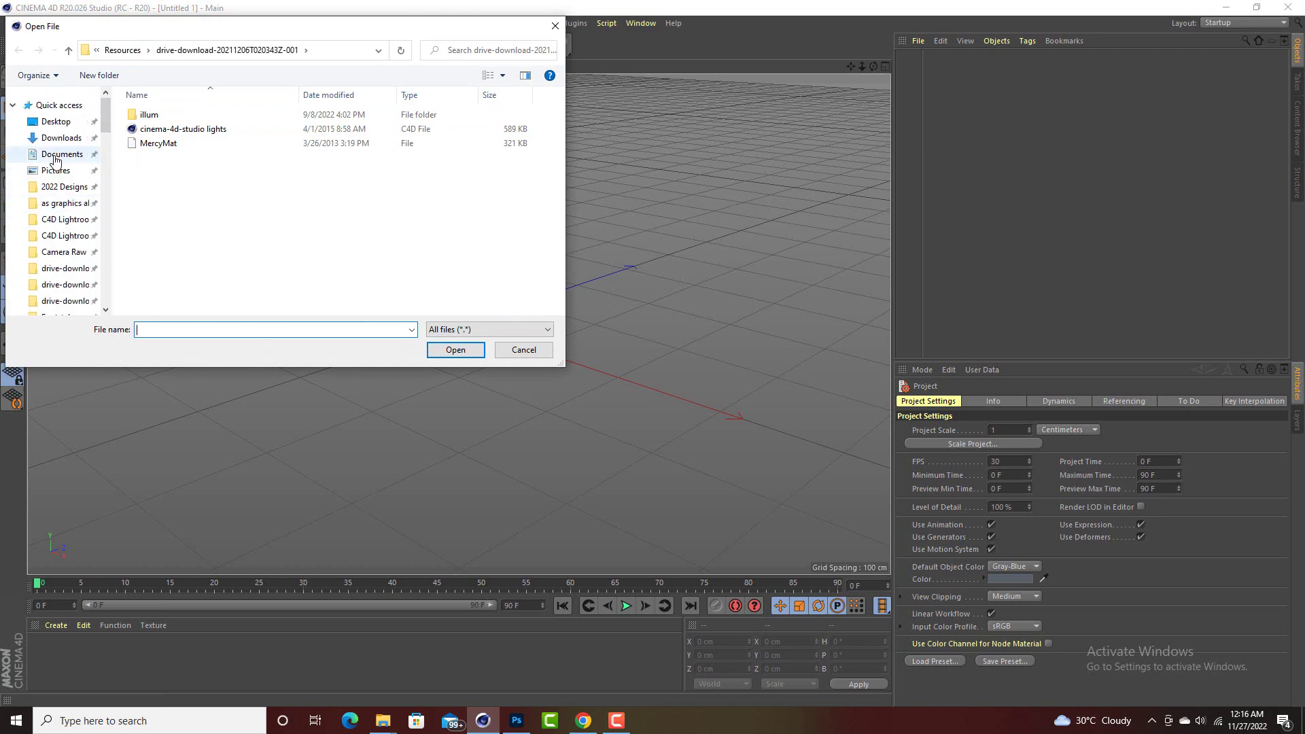
{"action": "left_click", "coordinate": [34, 105]}
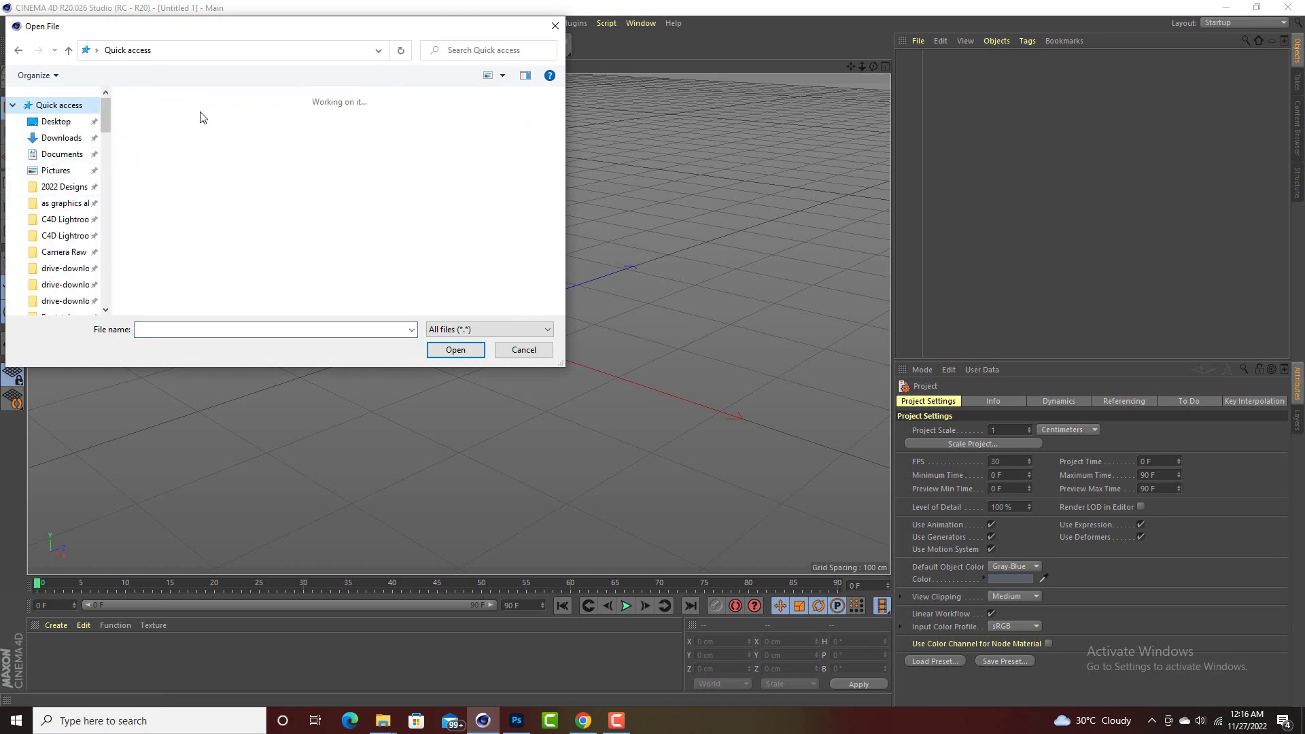
{"action": "scroll", "coordinate": [245, 116], "scroll_direction": "down", "scroll_amount": 6}
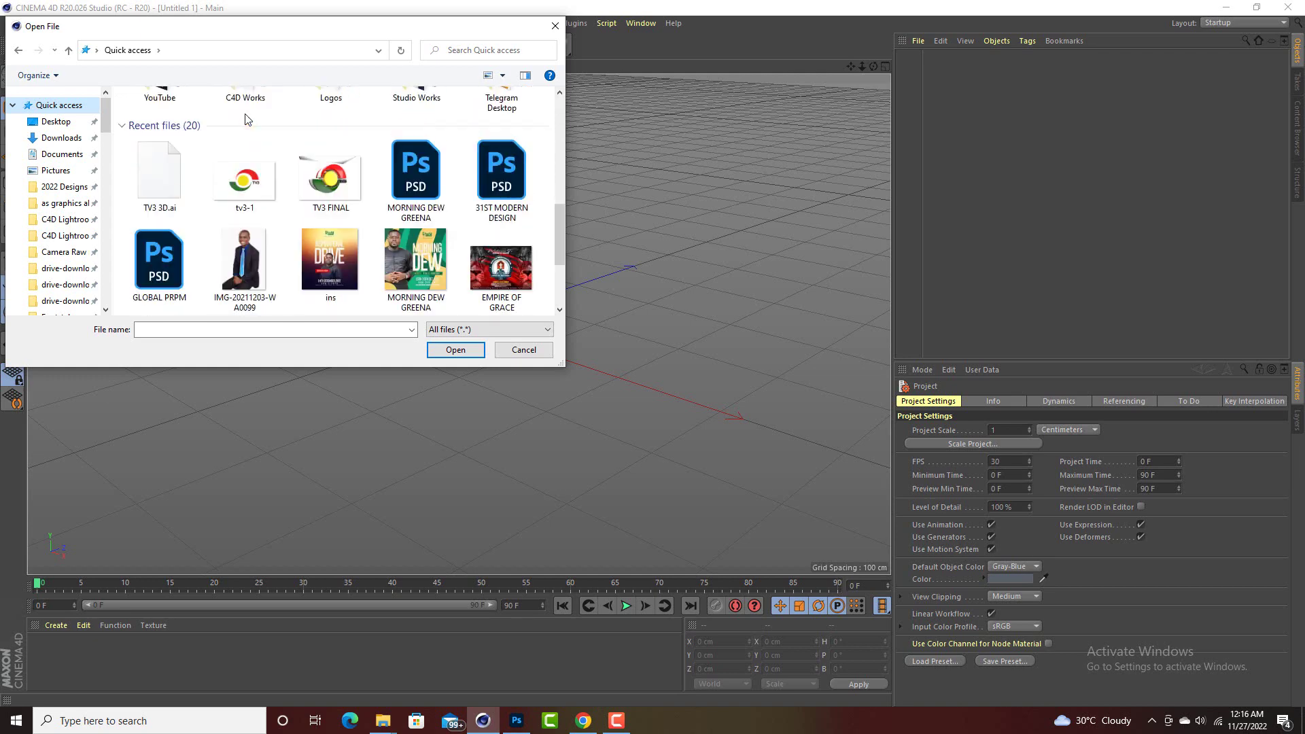
{"action": "double_click", "coordinate": [165, 177]}
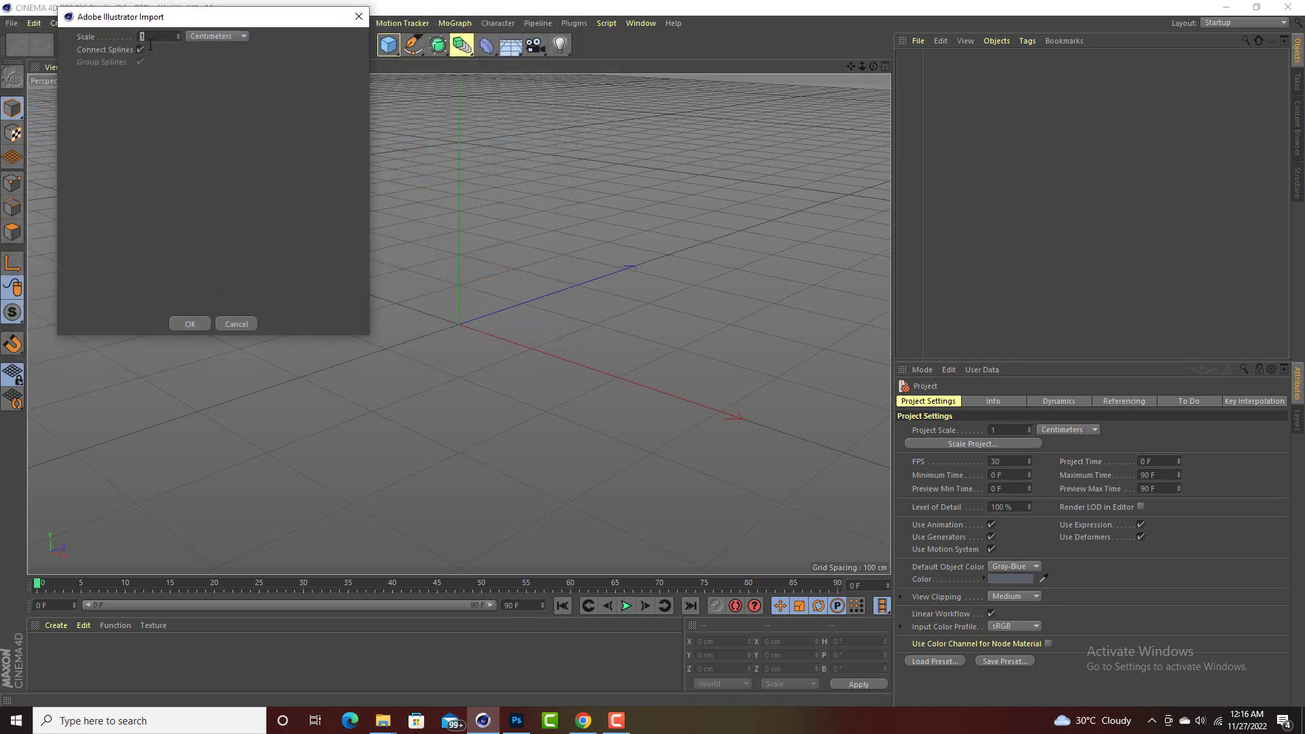
{"action": "left_click", "coordinate": [191, 325]}
Step: Expand the imported TV3 3D null to list its paths and add an Extrude object to the scene
{"action": "scroll", "coordinate": [418, 270], "scroll_direction": "down", "scroll_amount": 3}
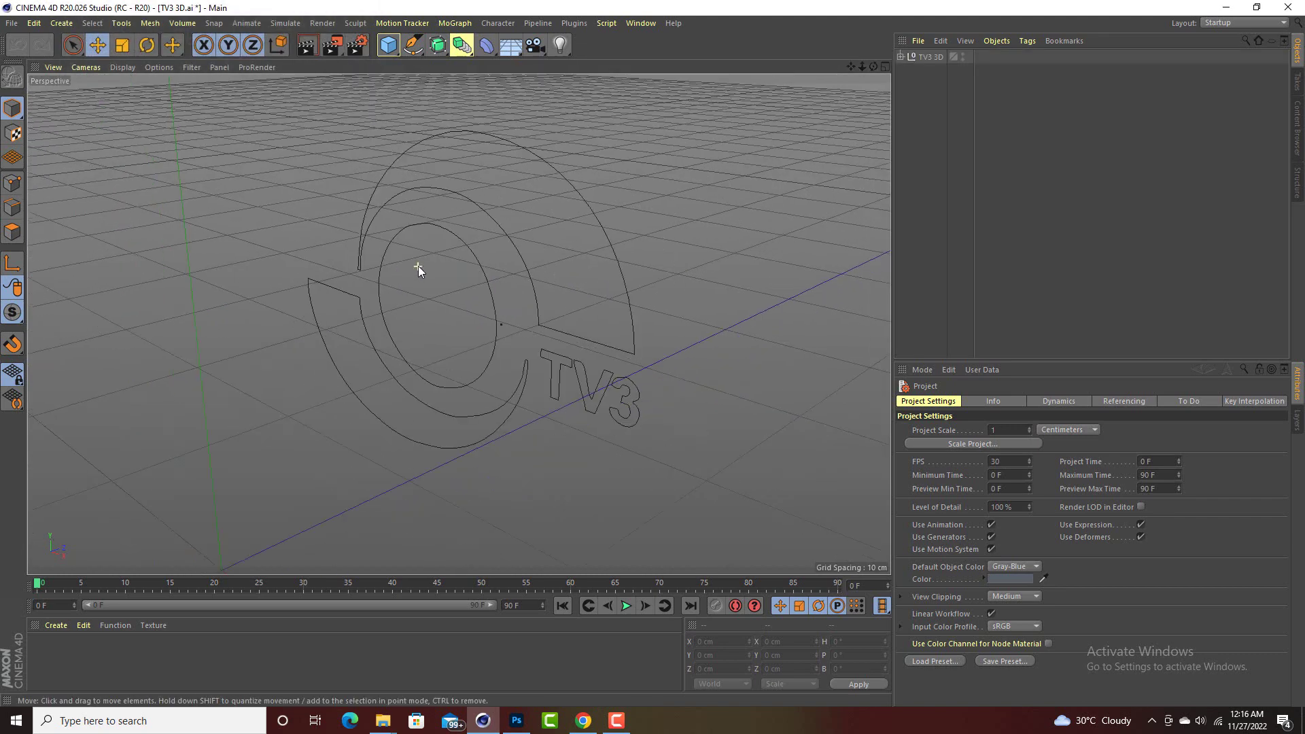
{"action": "left_click_drag", "start_coordinate": [873, 67], "coordinate": [834, 68]}
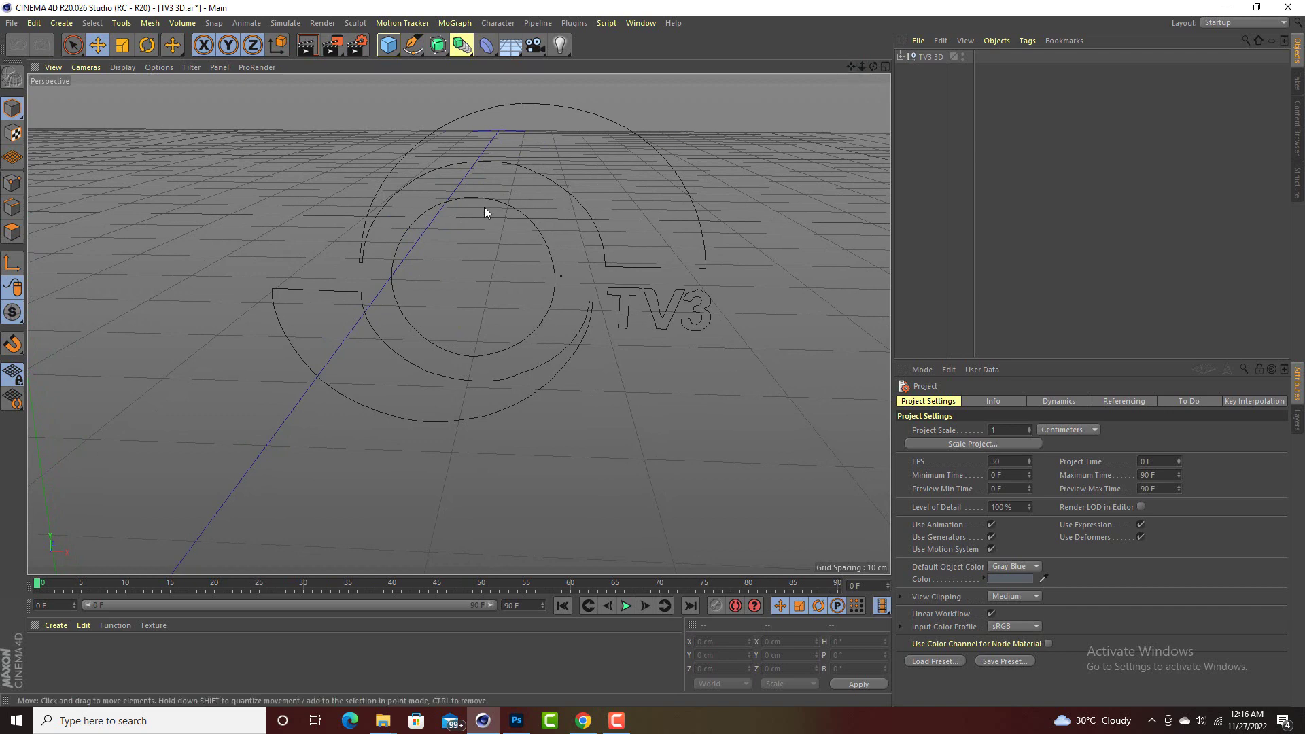
{"action": "left_click", "coordinate": [900, 56]}
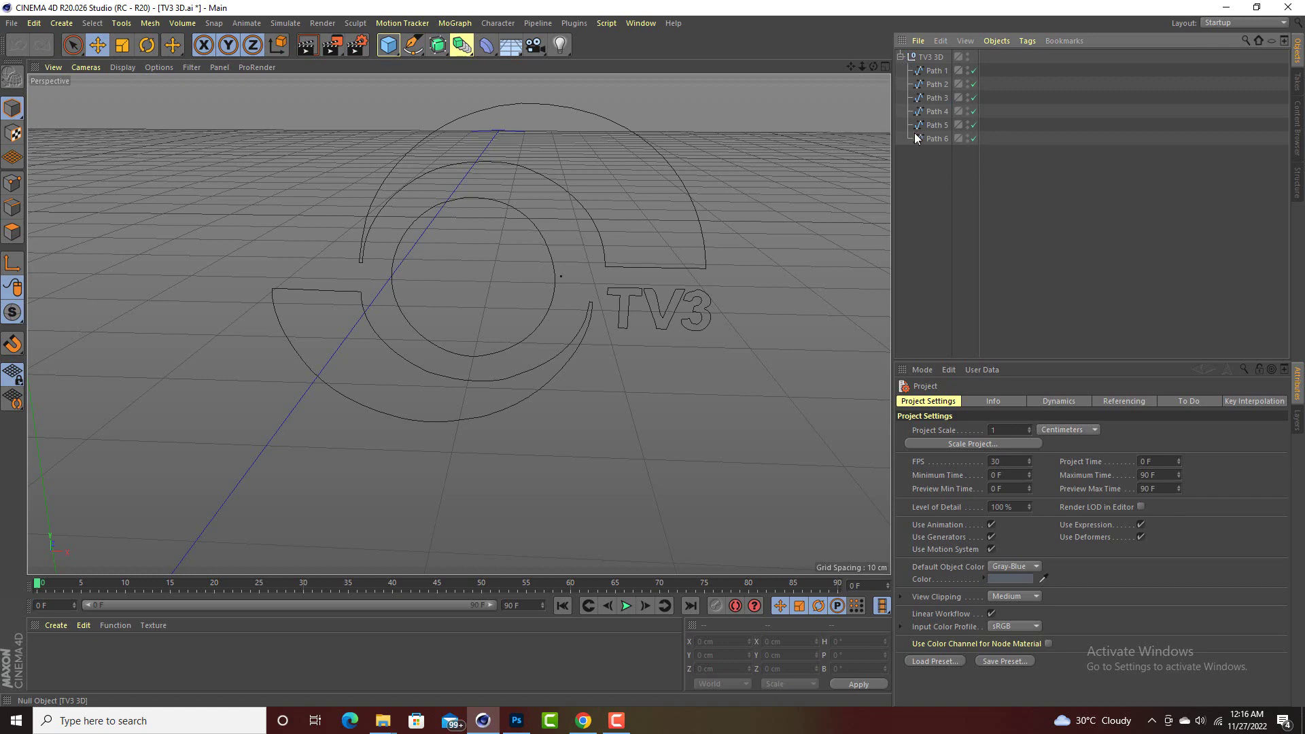
{"action": "left_click", "coordinate": [901, 58]}
{"action": "left_click", "coordinate": [445, 55]}
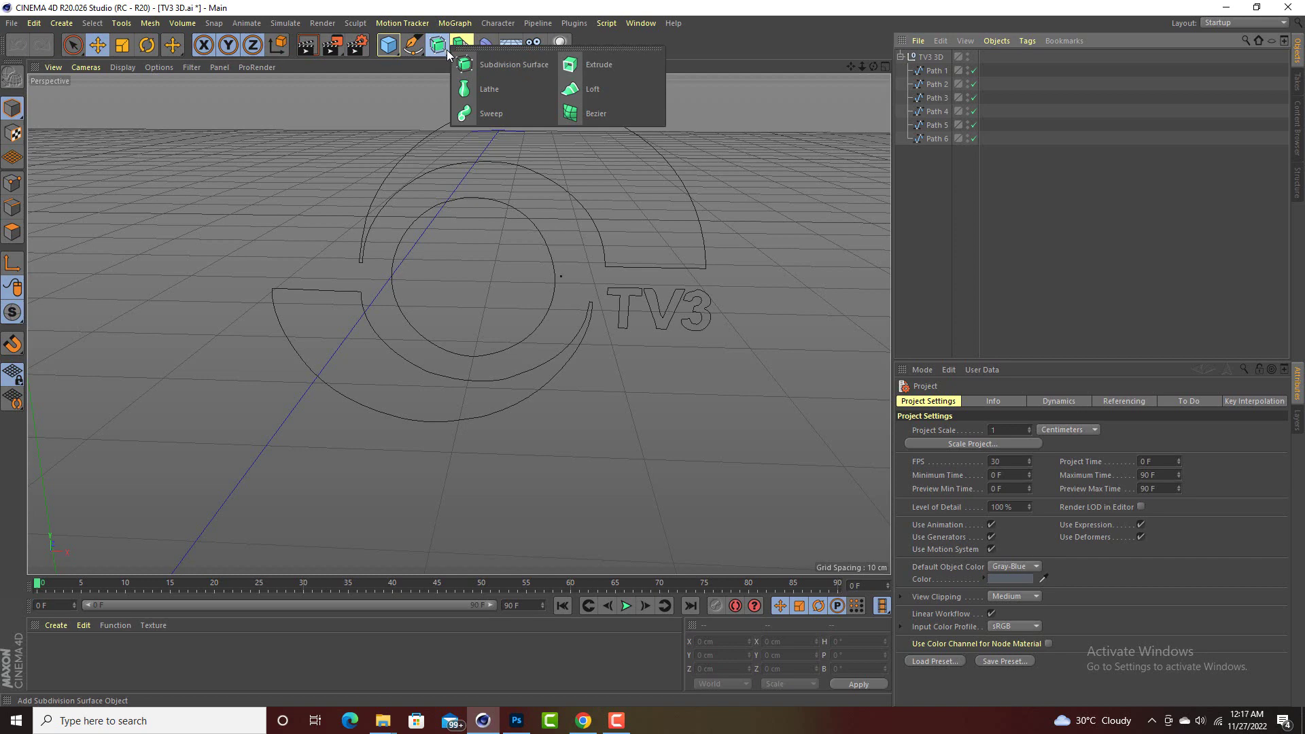
{"action": "left_click", "coordinate": [574, 67]}
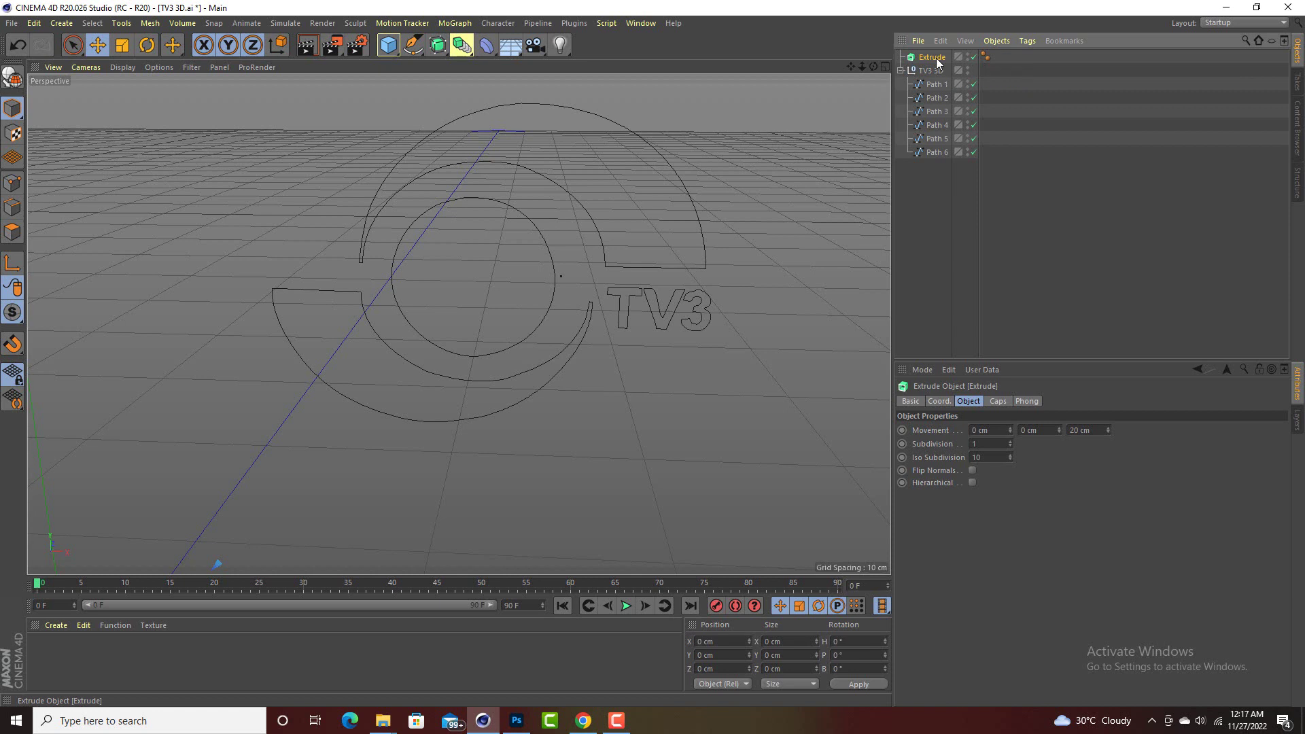
Step: Paste five more copies of the Extrude object and place all six extrudes inside the TV3 3D null above Path 1
{"action": "key", "text": "ctrl+v"}
{"action": "key", "text": "ctrl+v"}
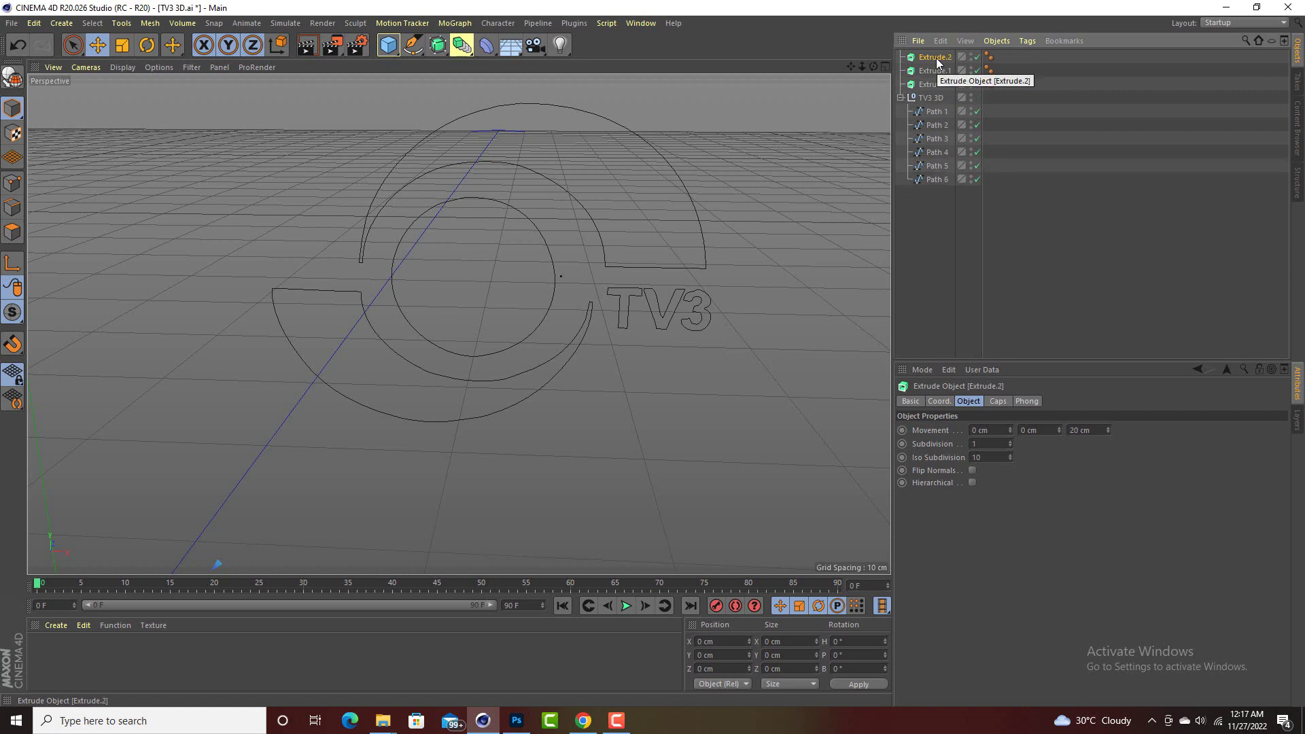
{"action": "key", "text": "ctrl+v"}
{"action": "key", "text": "ctrl+v"}
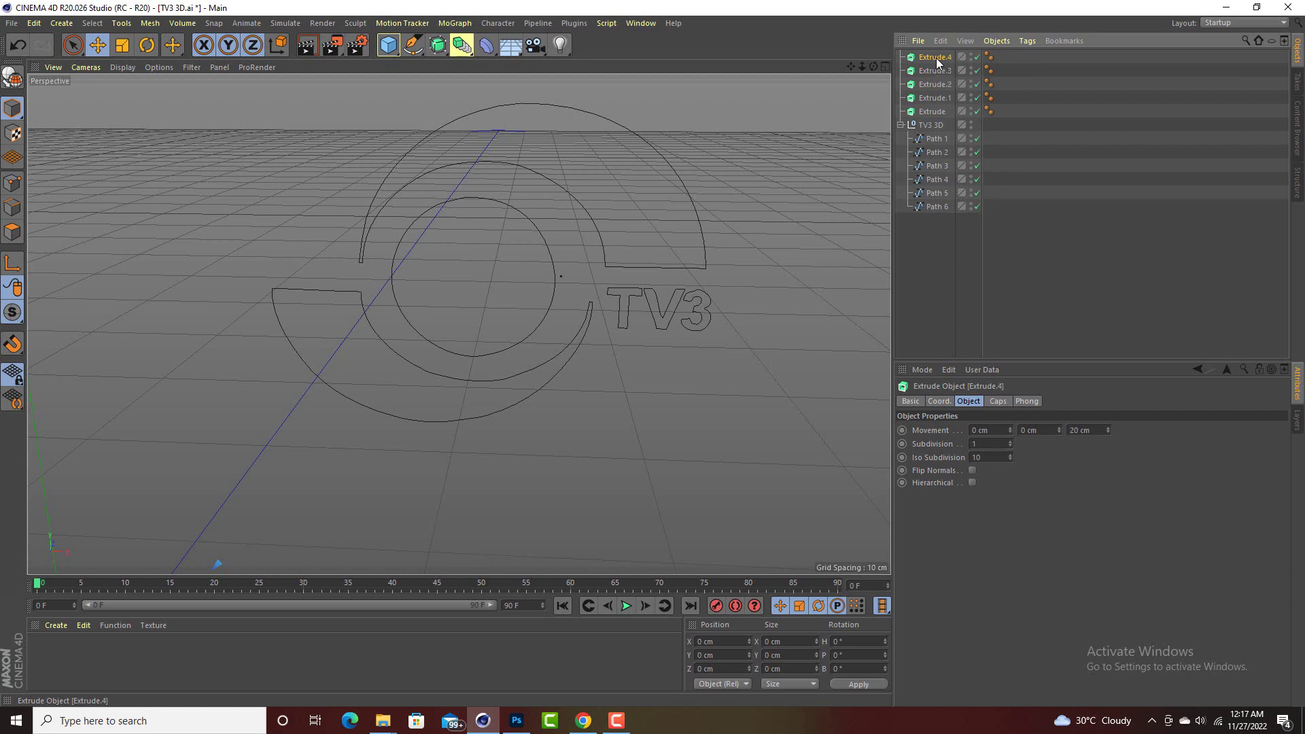
{"action": "key", "text": "ctrl+v"}
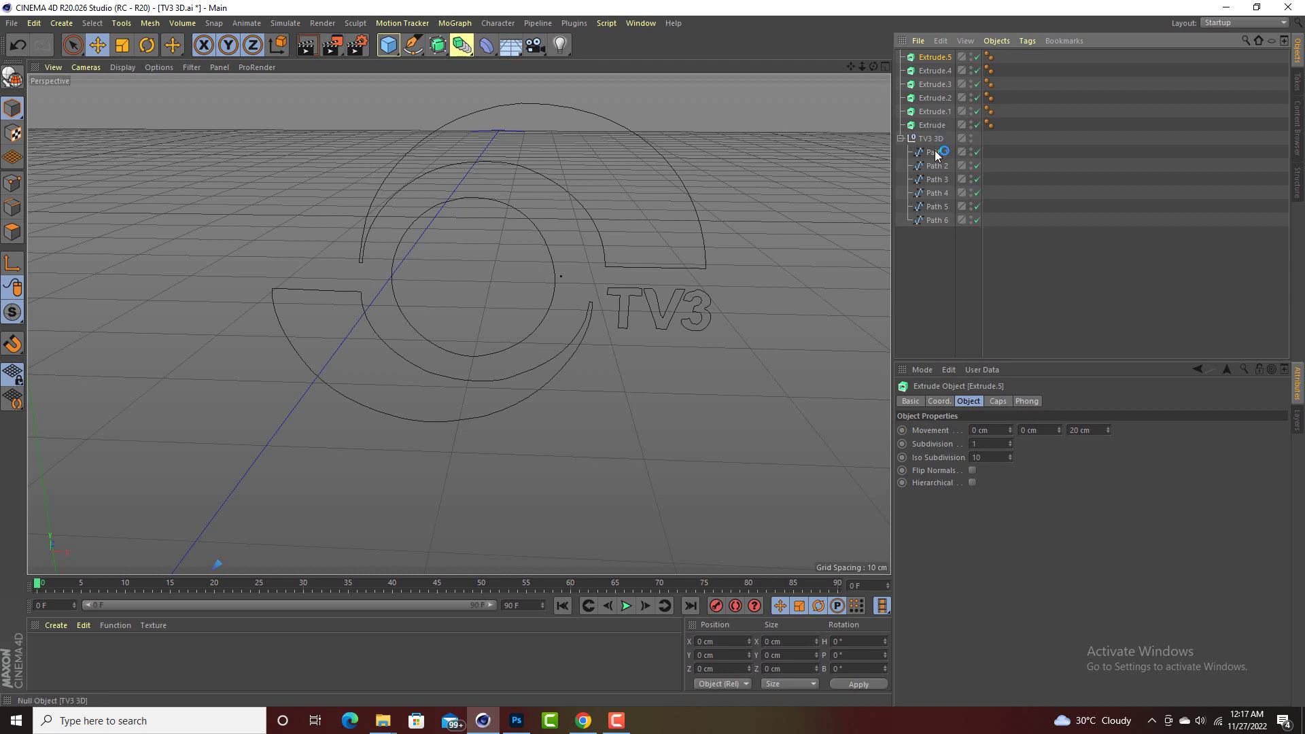
{"action": "left_click_drag", "start_coordinate": [939, 126], "coordinate": [943, 81]}
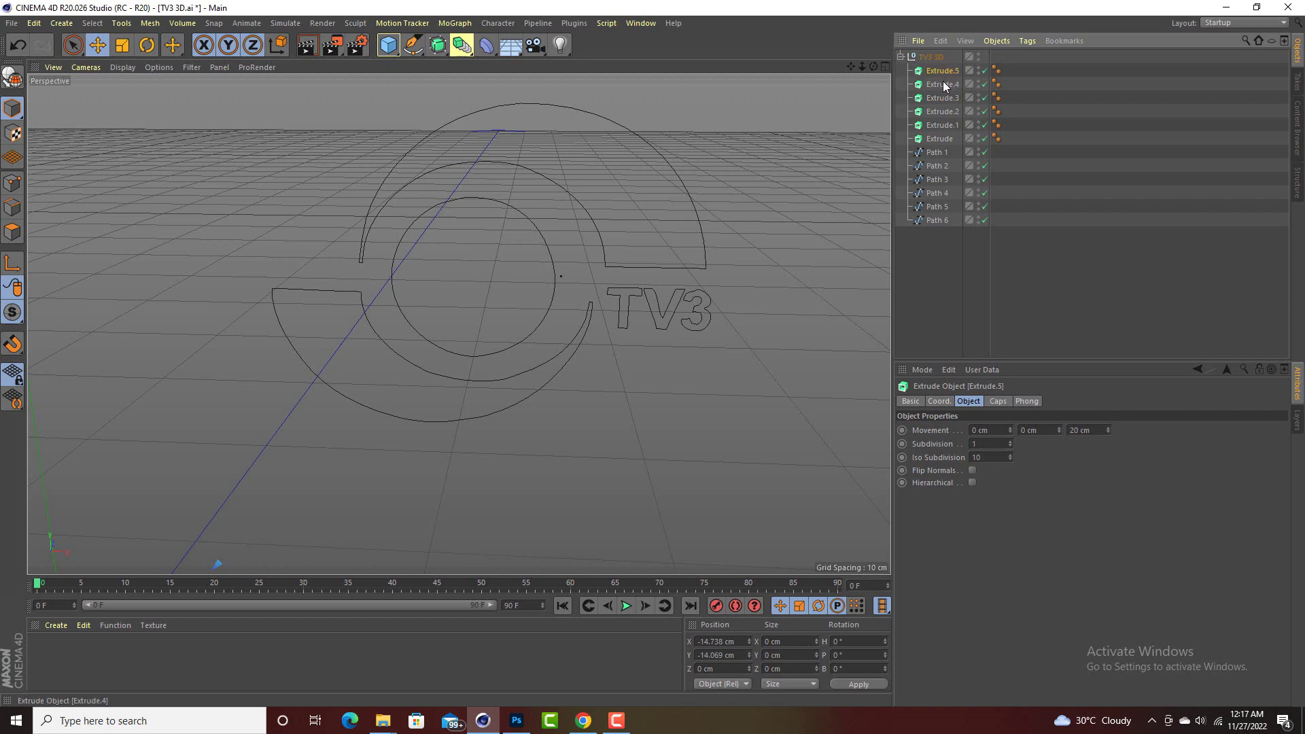
Step: Nest each spline in its own Extrude object, from Path 1 under Extrude.5 through Path 6 under Extrude
{"action": "left_click", "coordinate": [940, 156]}
{"action": "left_click_drag", "start_coordinate": [940, 133], "coordinate": [939, 68]}
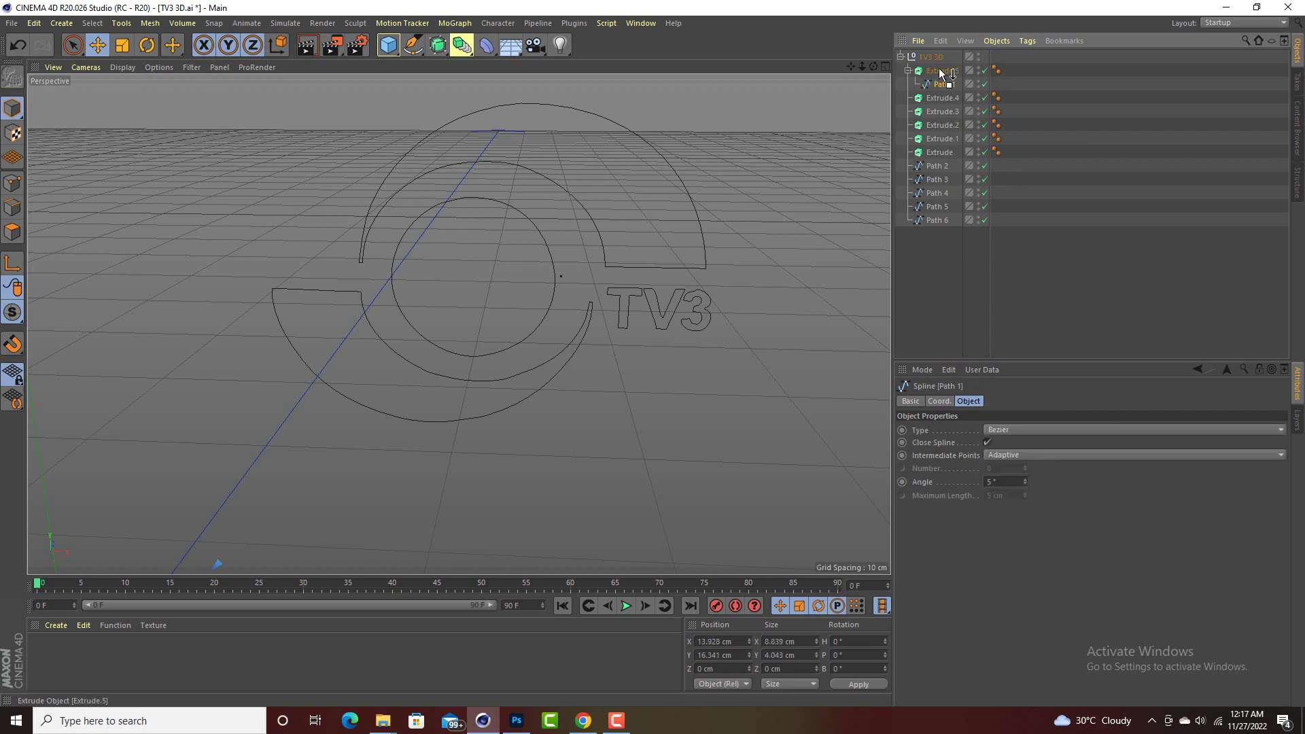
{"action": "left_click", "coordinate": [935, 168]}
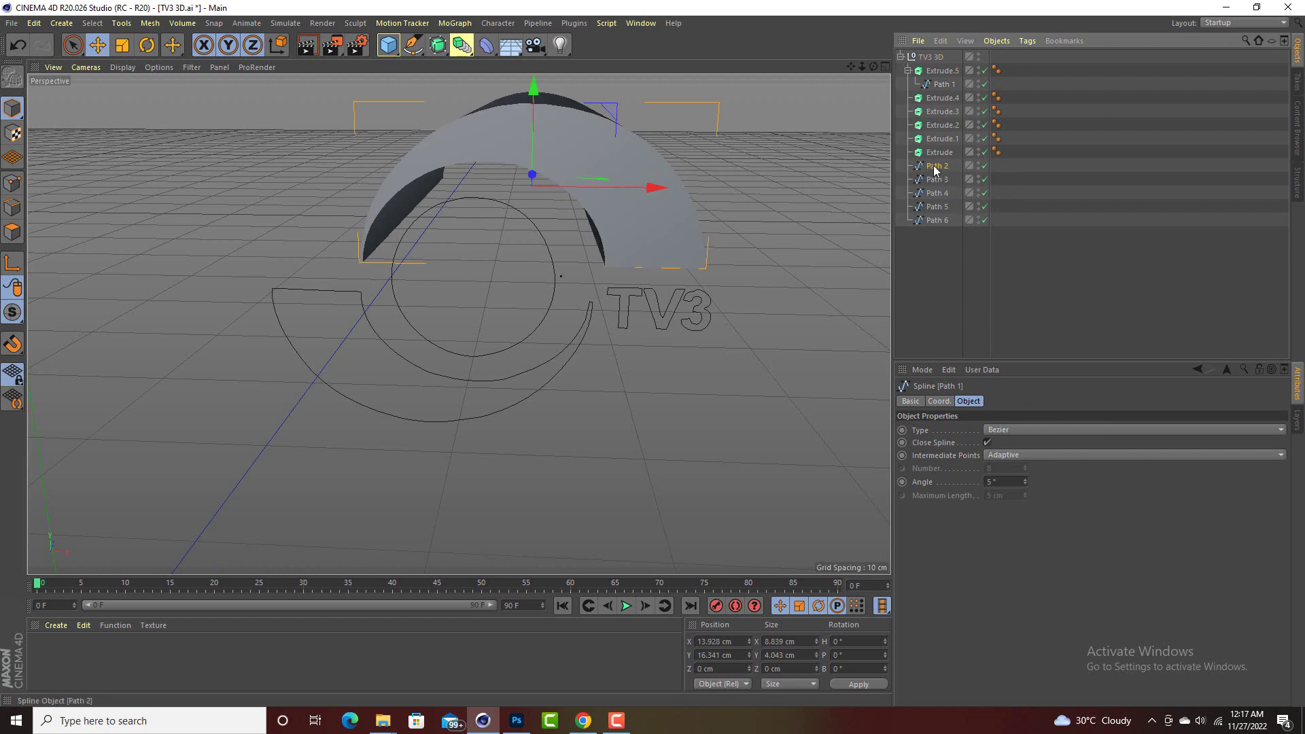
{"action": "left_click_drag", "start_coordinate": [936, 150], "coordinate": [942, 102]}
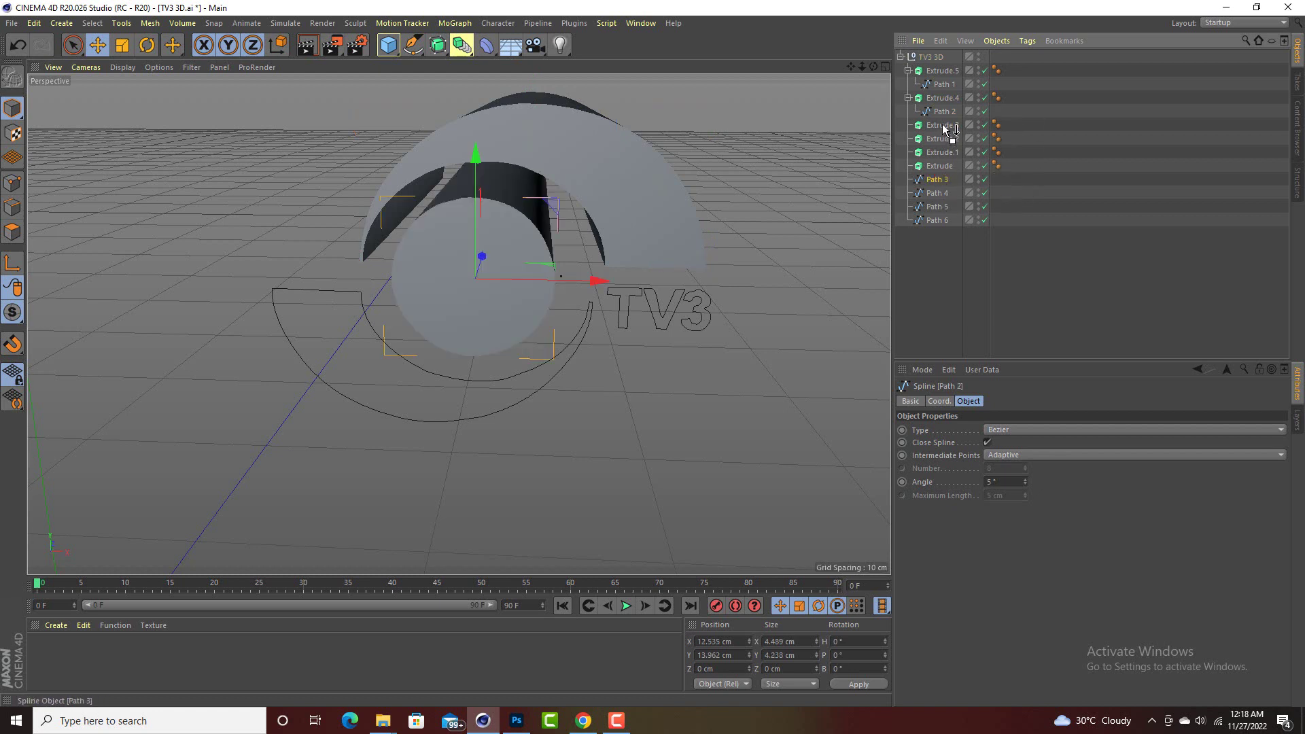
{"action": "left_click_drag", "start_coordinate": [945, 126], "coordinate": [944, 127]}
{"action": "mouse_move", "coordinate": [935, 198]}
{"action": "left_mouse_down"}
{"action": "mouse_move", "coordinate": [941, 156]}
{"action": "mouse_move", "coordinate": [939, 219]}
{"action": "mouse_move", "coordinate": [940, 208]}
{"action": "left_mouse_up"}
{"action": "left_click", "coordinate": [938, 206]}
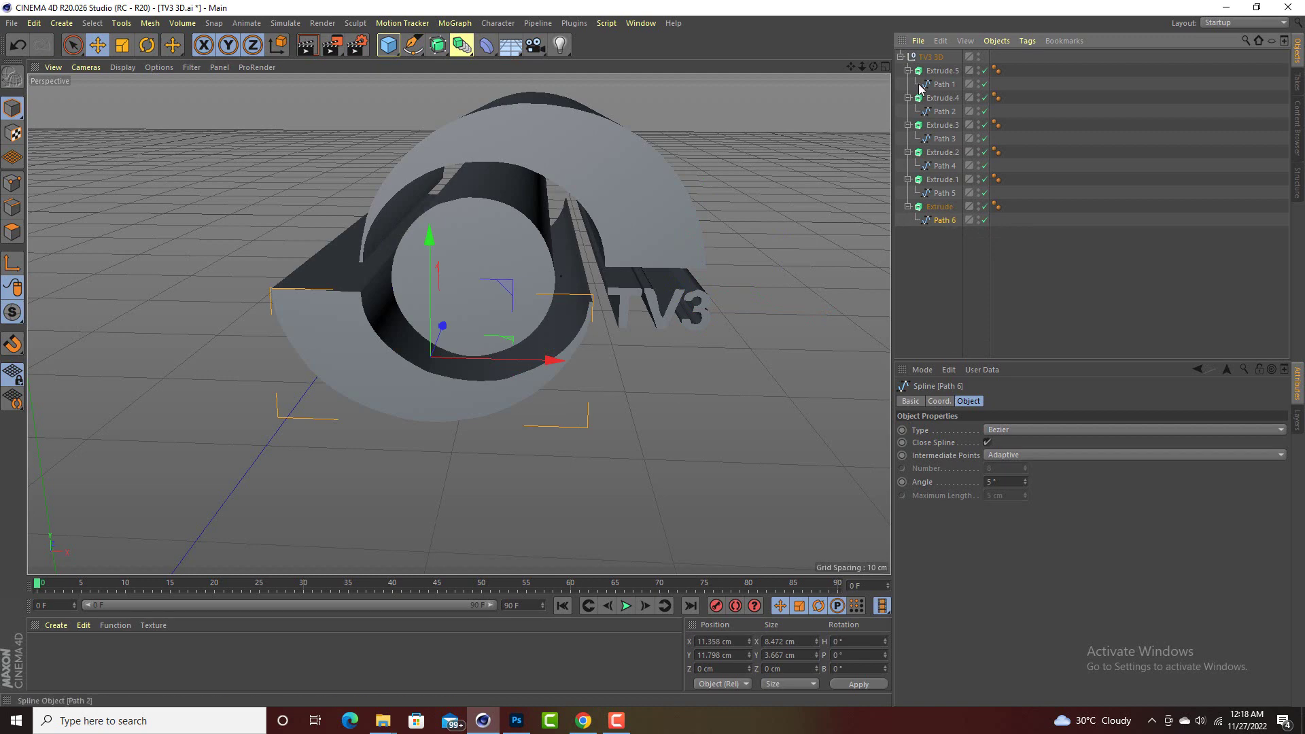
Step: Examine the extruded logo's depth from several angles and check the Extrude objects' properties
{"action": "left_click", "coordinate": [901, 57]}
{"action": "left_click_drag", "start_coordinate": [872, 67], "coordinate": [819, 73]}
{"action": "left_click", "coordinate": [902, 57]}
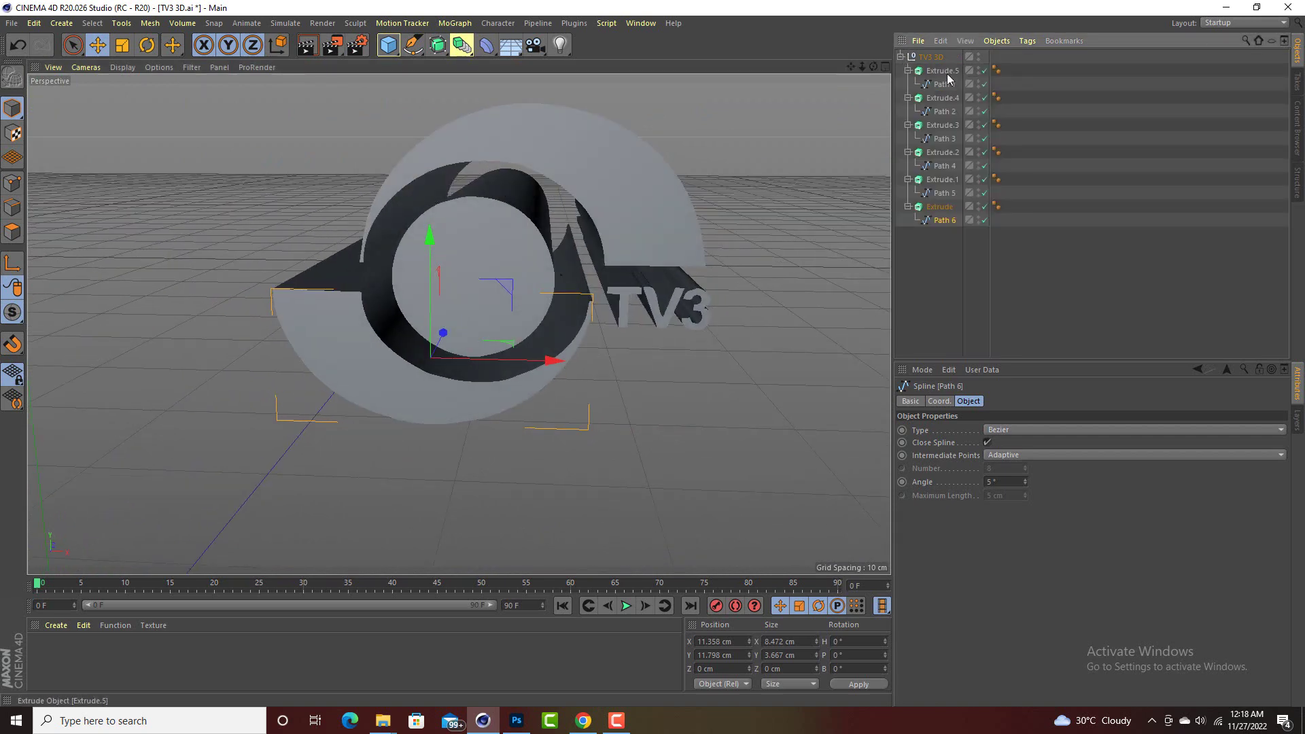
{"action": "left_click", "coordinate": [943, 70]}
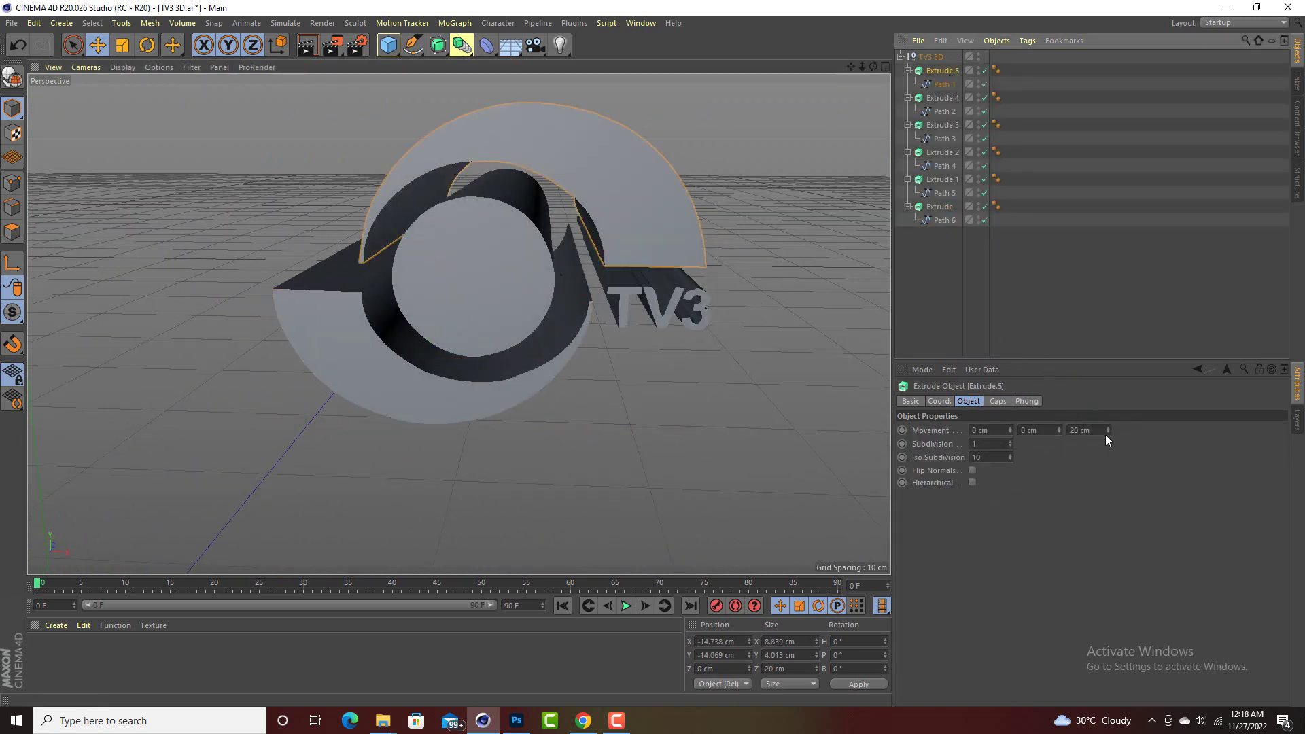
{"action": "left_click", "coordinate": [948, 208], "text": "shift"}
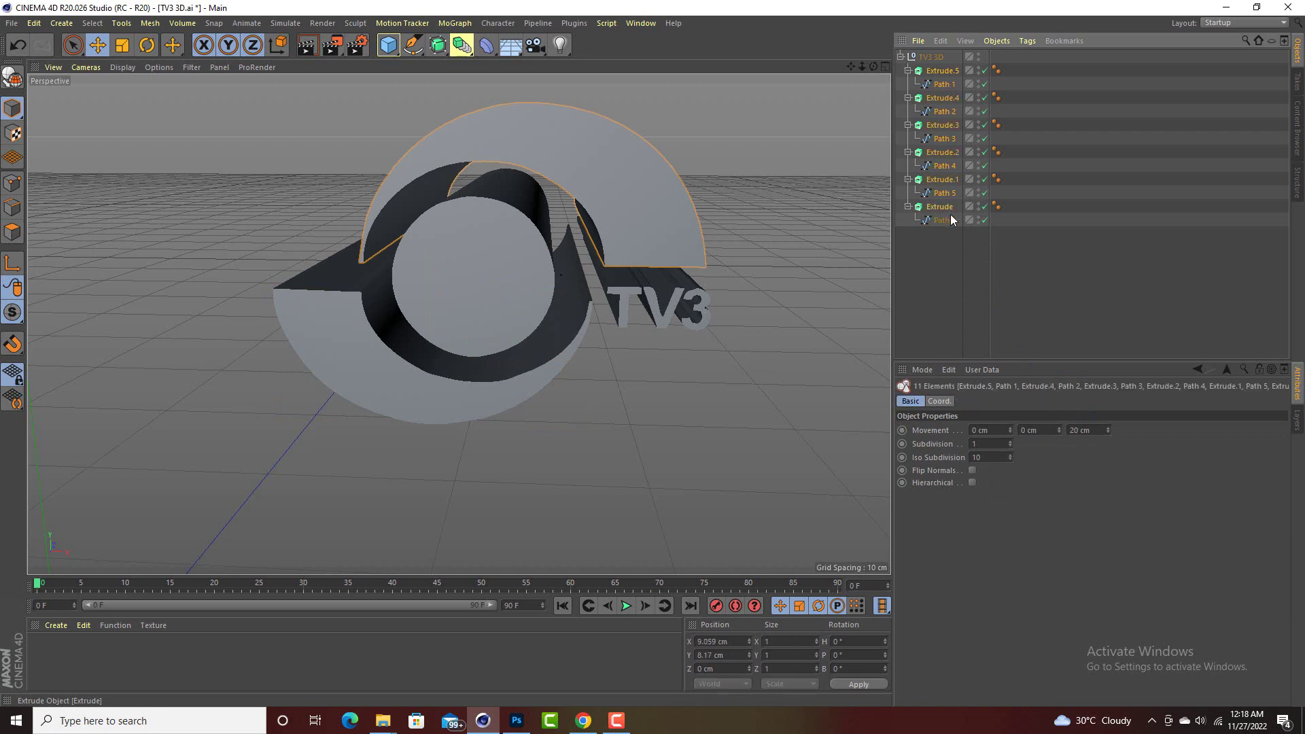
{"action": "left_click", "coordinate": [932, 74]}
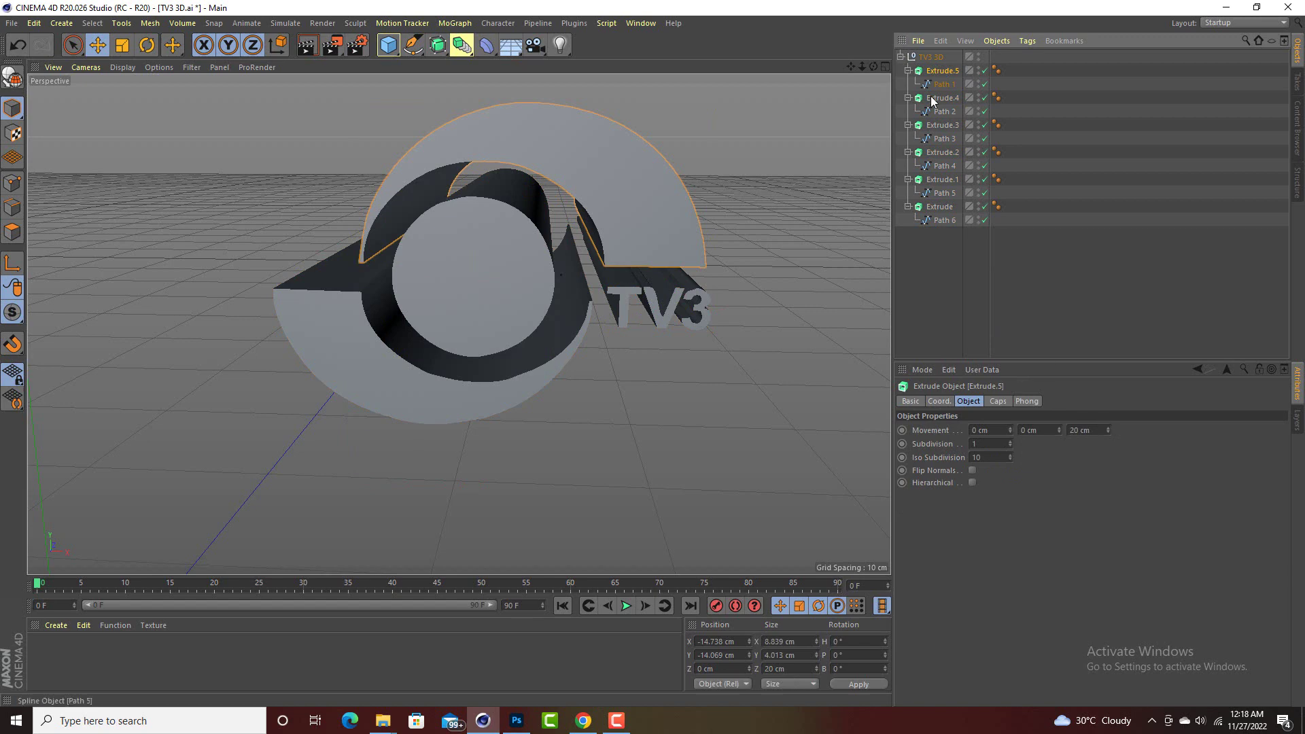
{"action": "left_click_drag", "start_coordinate": [874, 66], "coordinate": [836, 76]}
{"action": "left_click_drag", "start_coordinate": [722, 73], "coordinate": [696, 61]}
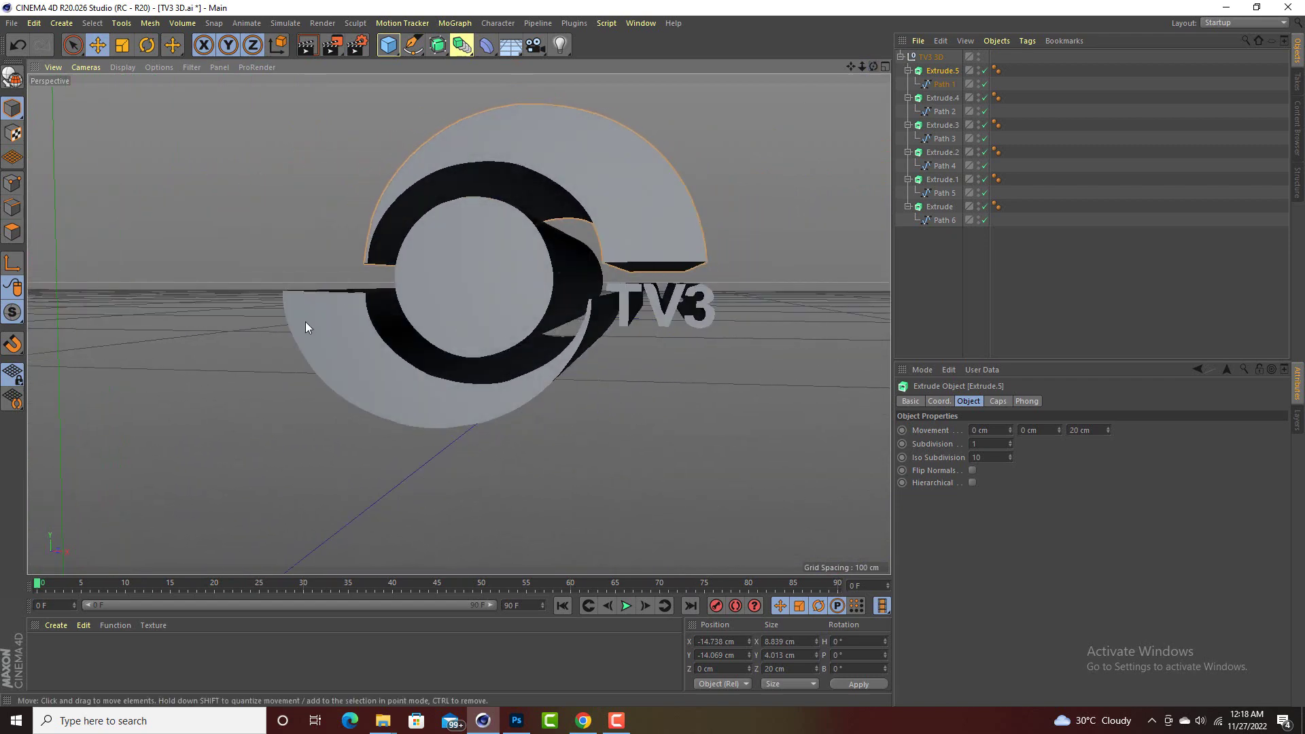
Step: Start loading external materials and browse to the Studio Works folder on the Desktop
{"action": "left_click", "coordinate": [65, 626]}
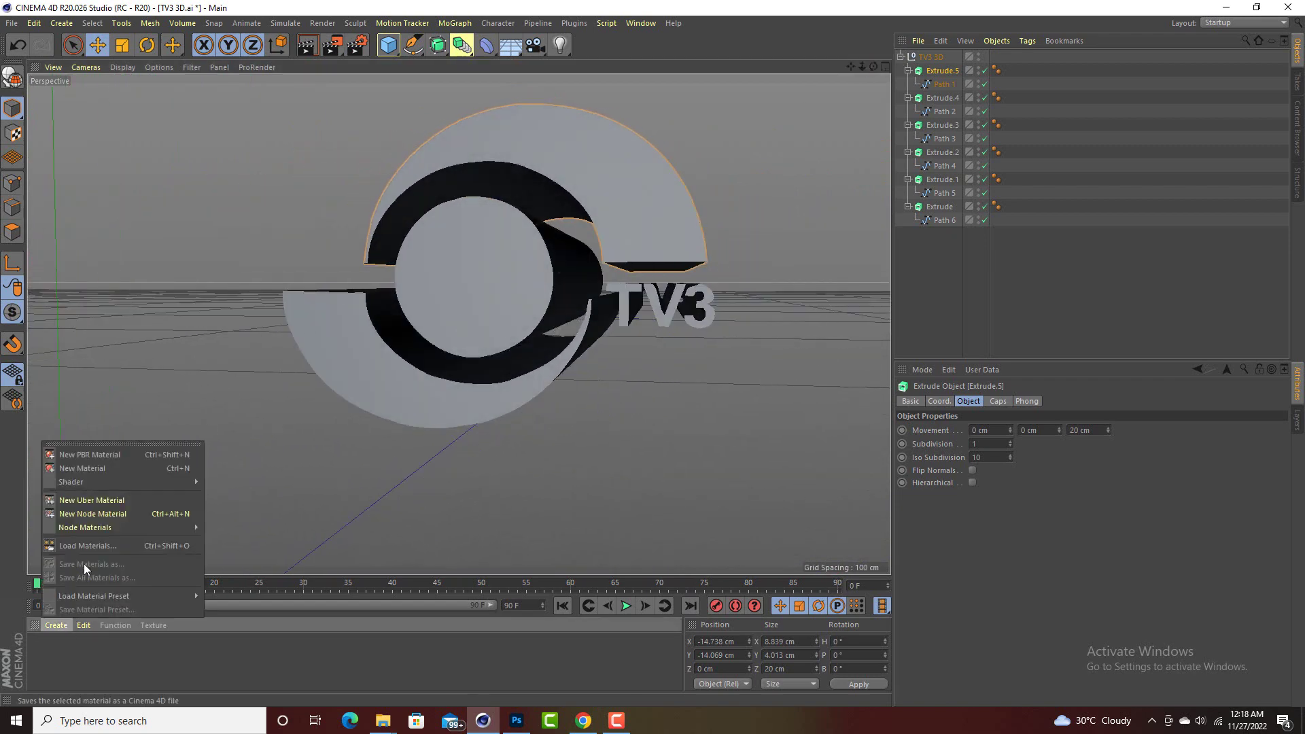
{"action": "left_click", "coordinate": [95, 545]}
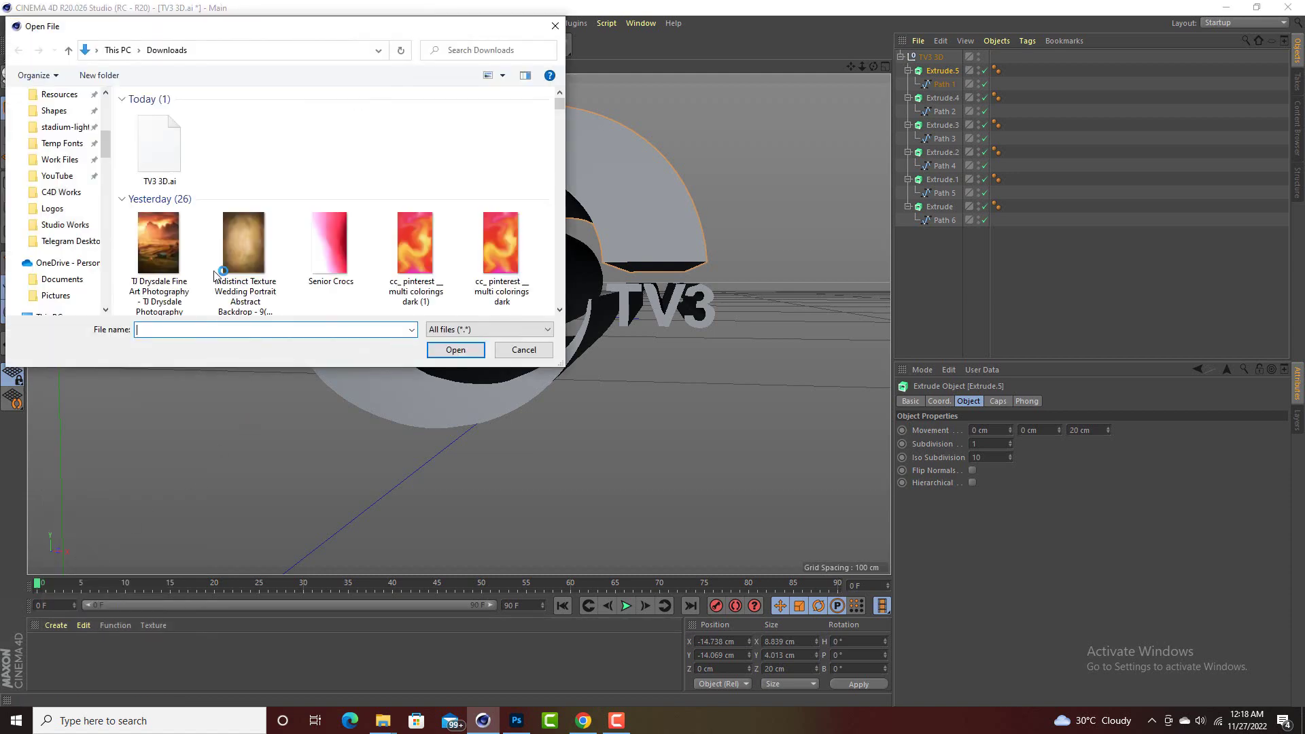
{"action": "scroll", "coordinate": [68, 197], "scroll_direction": "down", "scroll_amount": 6}
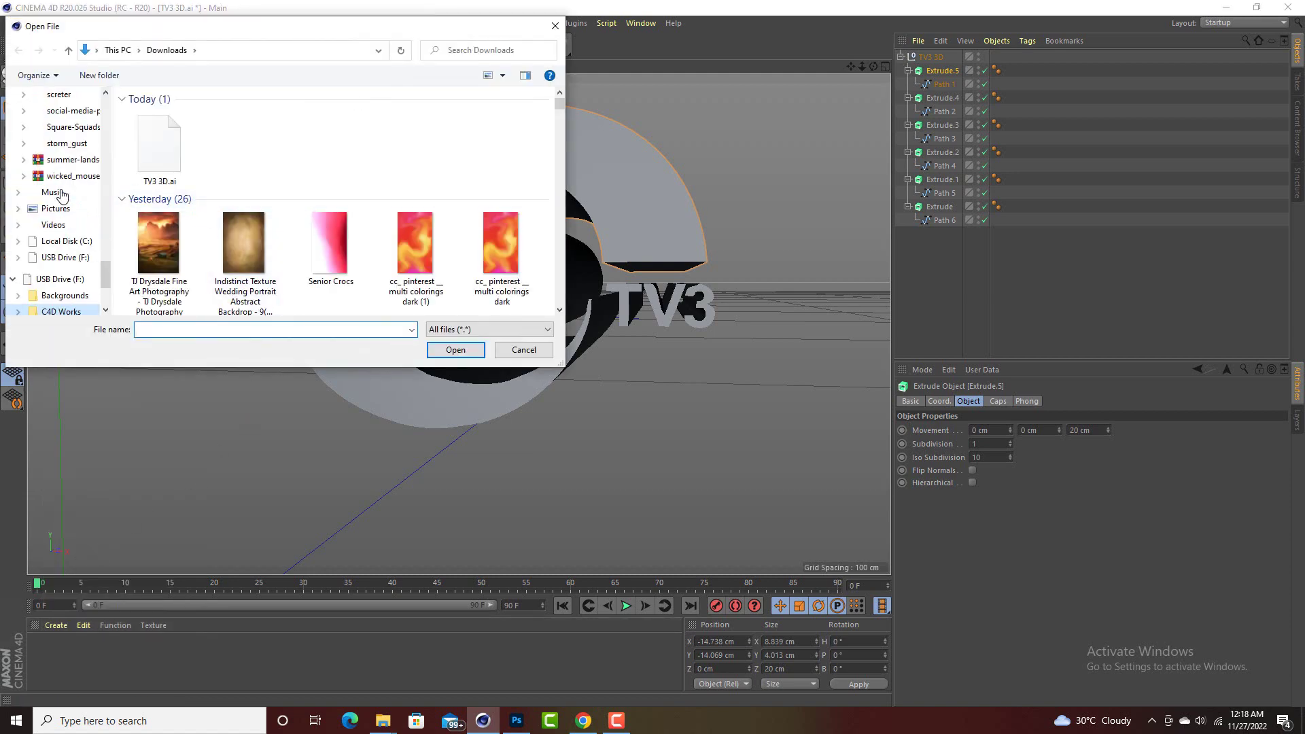
{"action": "left_click", "coordinate": [61, 193]}
{"action": "scroll", "coordinate": [57, 163], "scroll_direction": "up", "scroll_amount": 5}
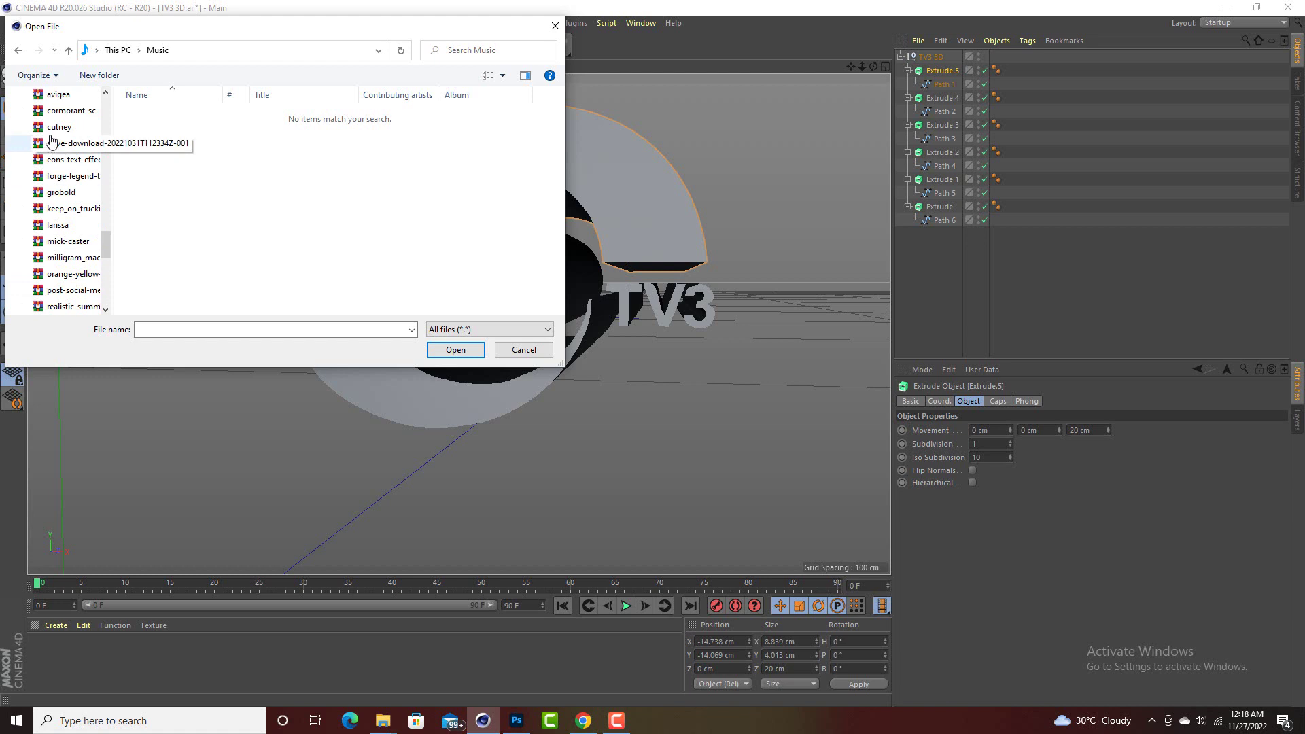
{"action": "scroll", "coordinate": [56, 131], "scroll_direction": "up", "scroll_amount": 10}
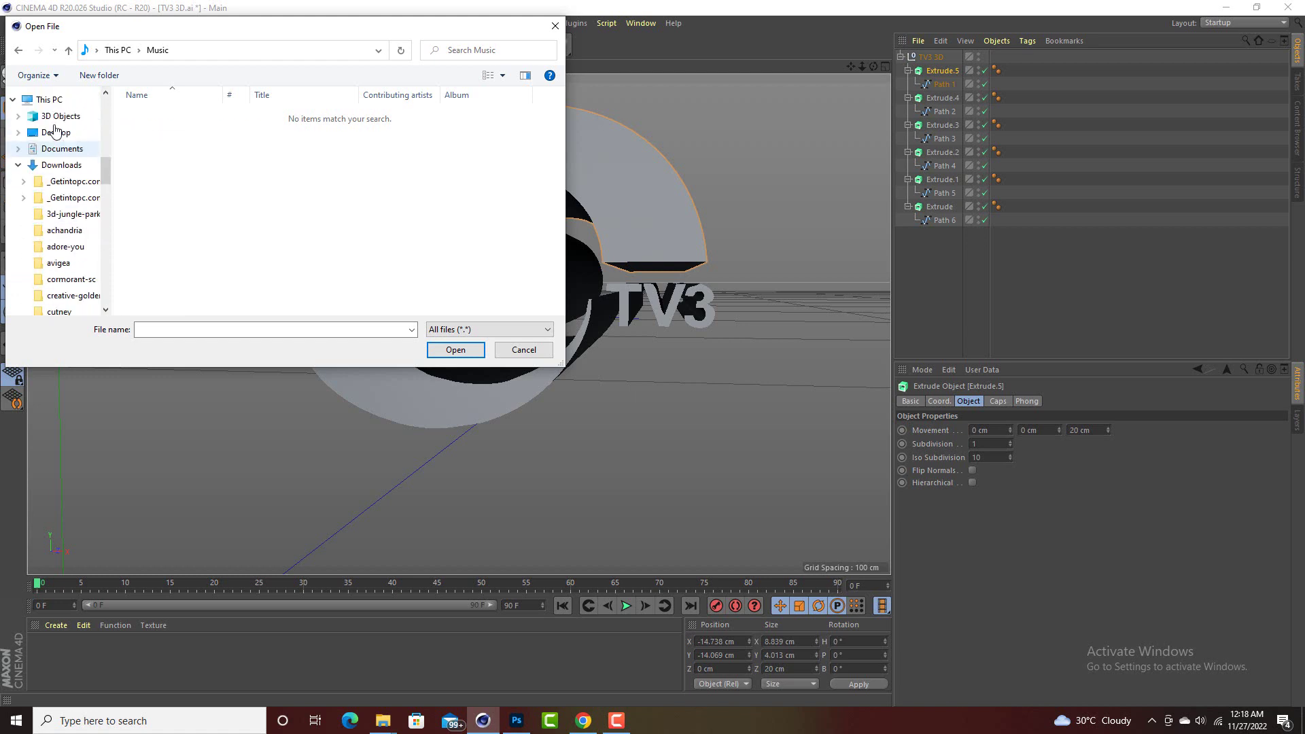
{"action": "left_click", "coordinate": [55, 219]}
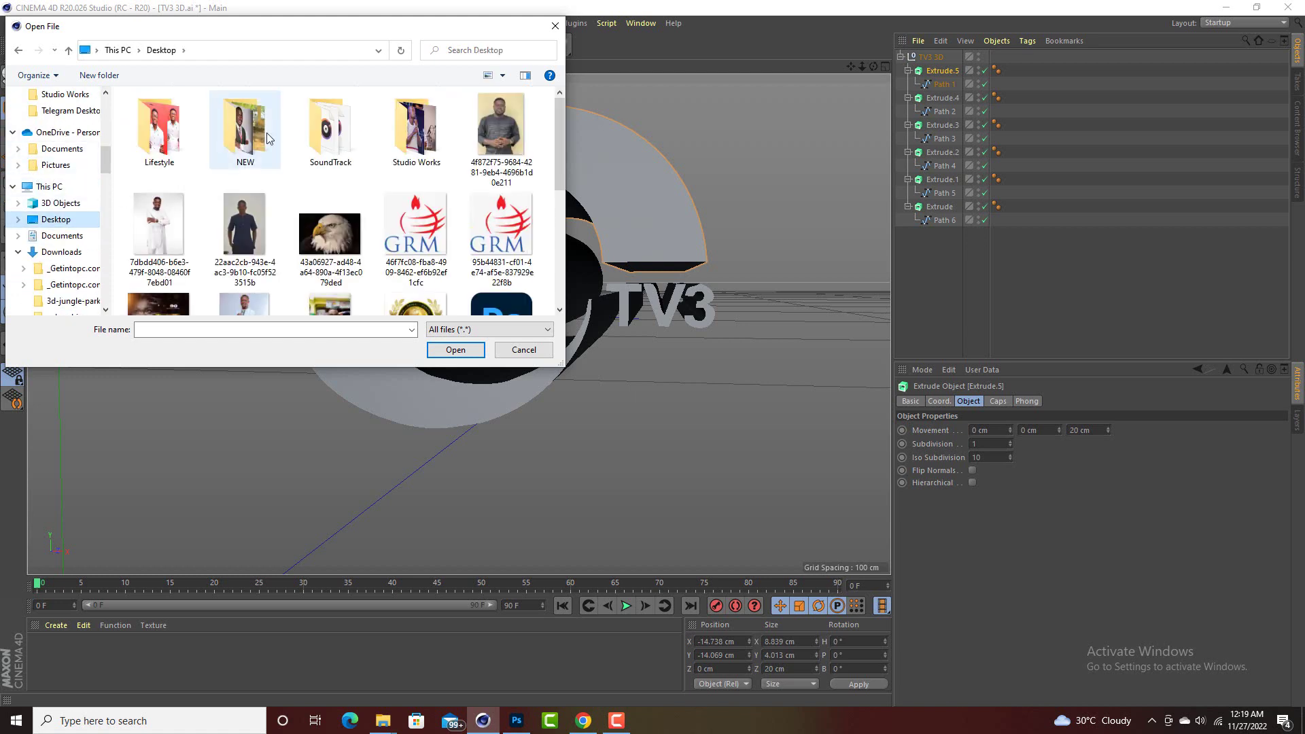
{"action": "double_click", "coordinate": [394, 139]}
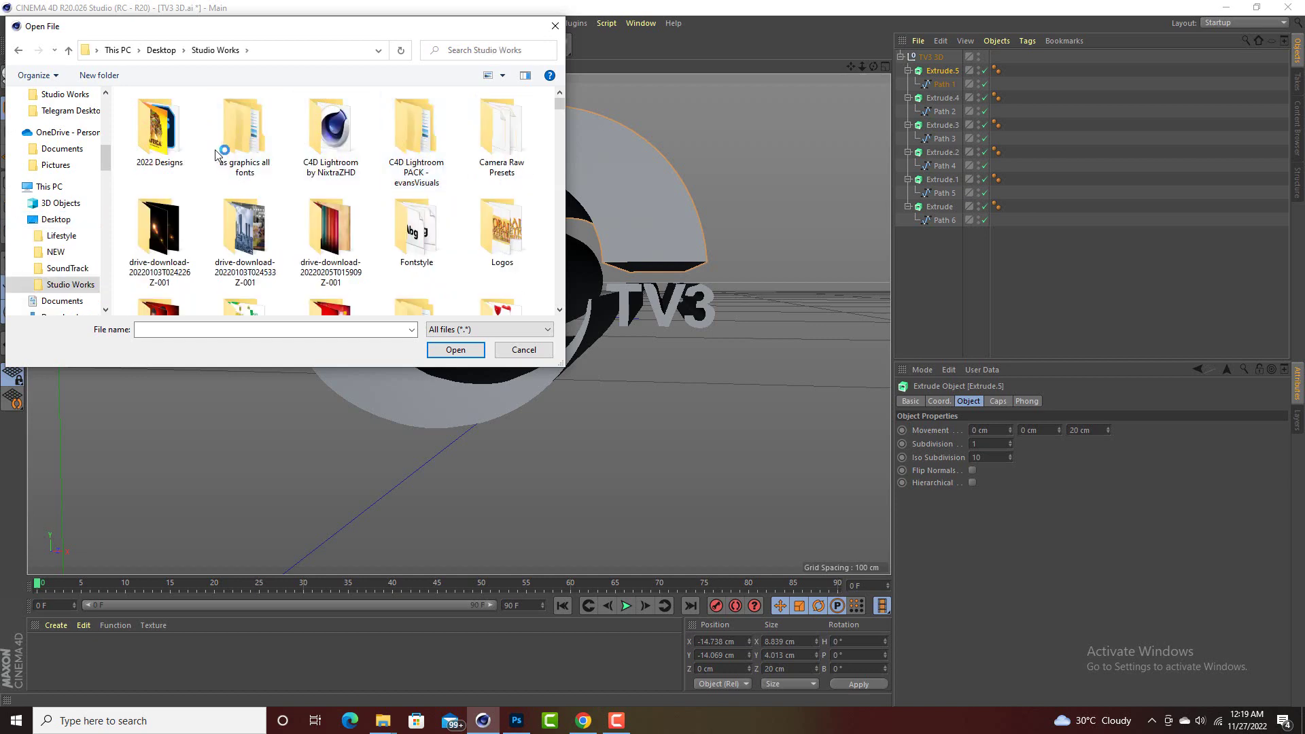
Step: Load the MercyMat material file from the drive-download-20211206T020343Z-001 folder inside Resources
{"action": "scroll", "coordinate": [206, 201], "scroll_direction": "down", "scroll_amount": 2}
{"action": "scroll", "coordinate": [211, 204], "scroll_direction": "down", "scroll_amount": 2}
{"action": "scroll", "coordinate": [306, 198], "scroll_direction": "up", "scroll_amount": 4}
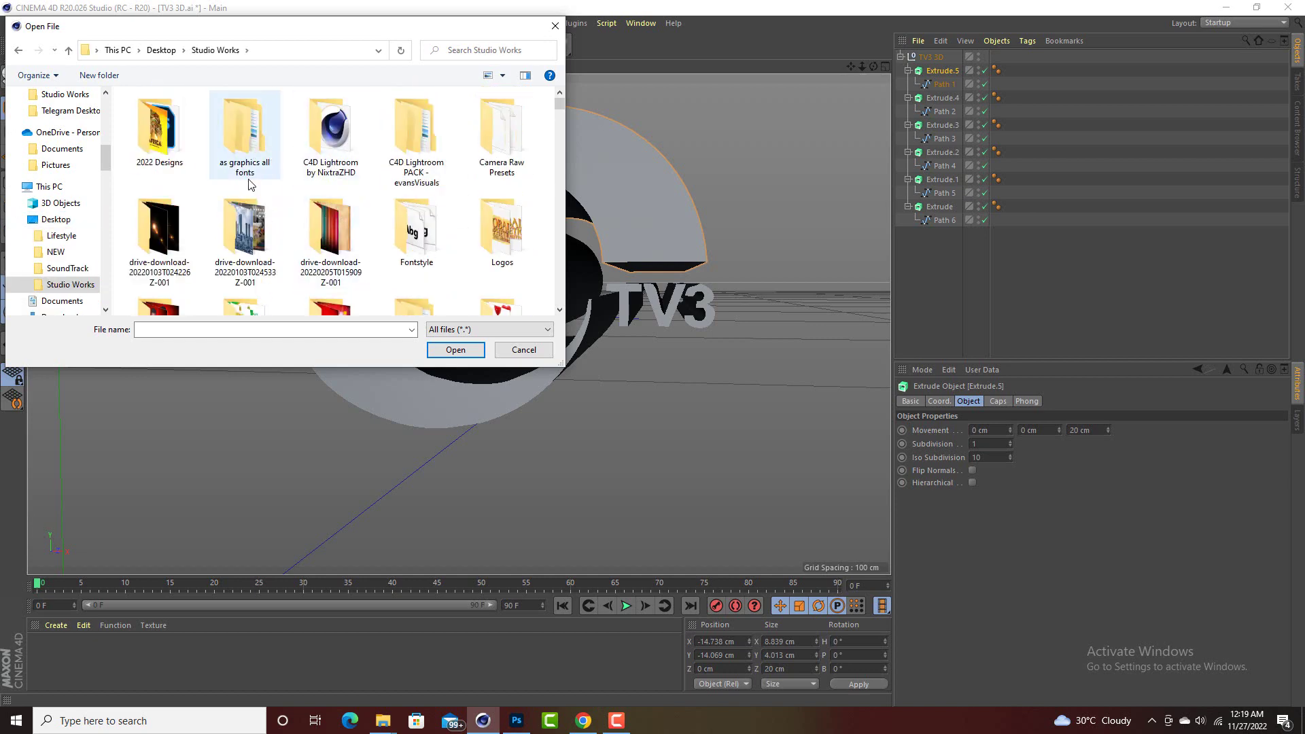
{"action": "scroll", "coordinate": [250, 183], "scroll_direction": "down", "scroll_amount": 1}
{"action": "scroll", "coordinate": [333, 190], "scroll_direction": "down", "scroll_amount": 1}
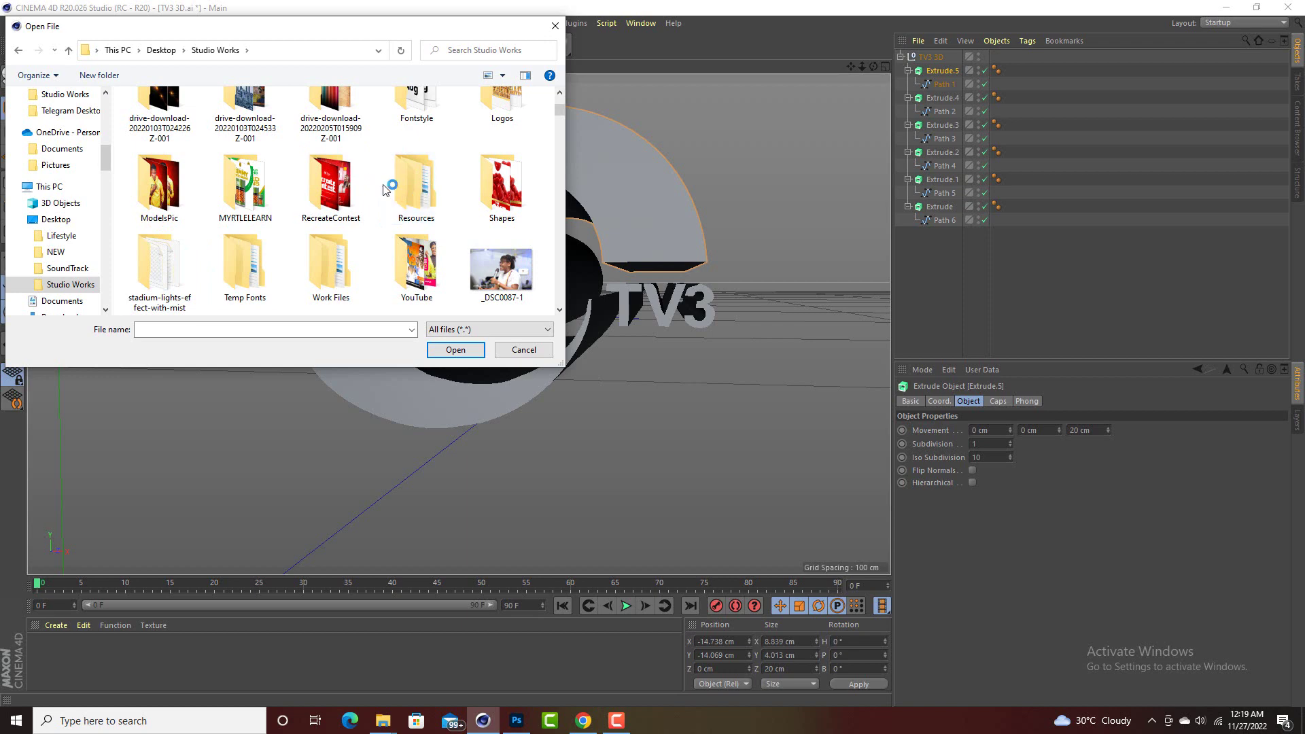
{"action": "double_click", "coordinate": [416, 187]}
{"action": "double_click", "coordinate": [210, 158]}
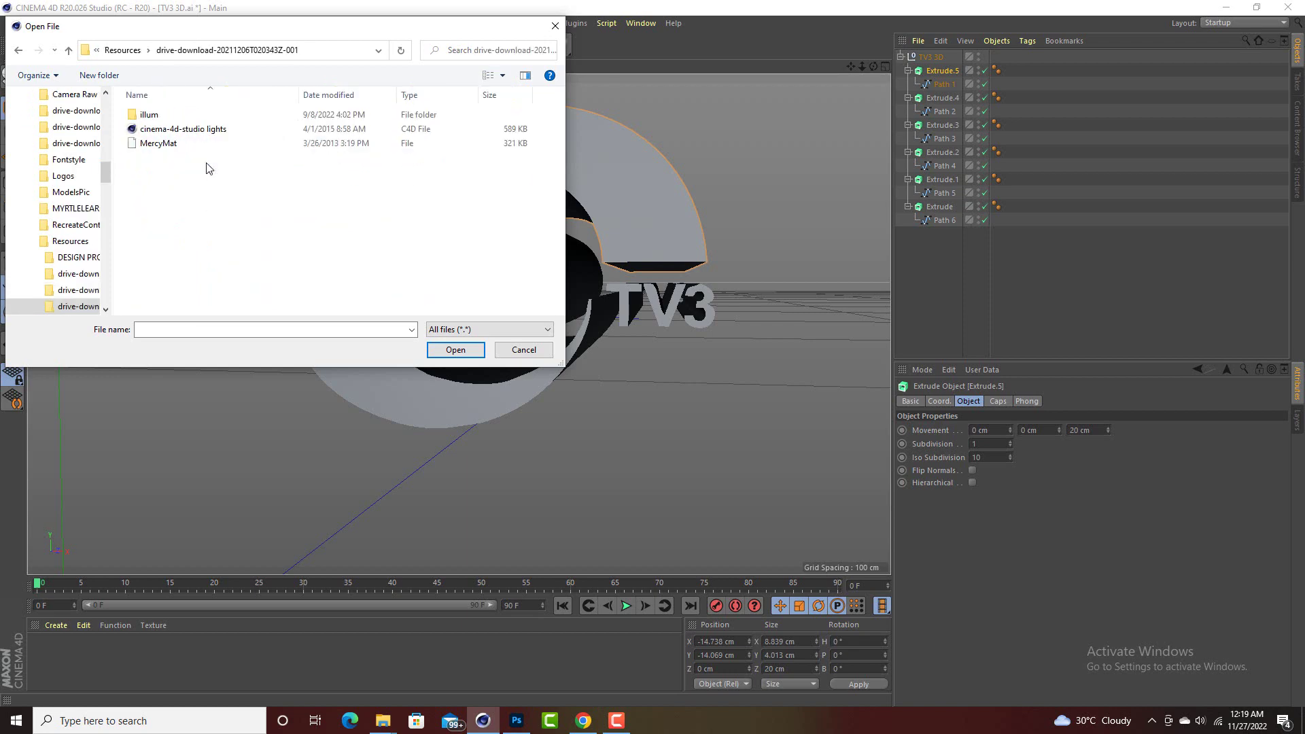
{"action": "double_click", "coordinate": [163, 143]}
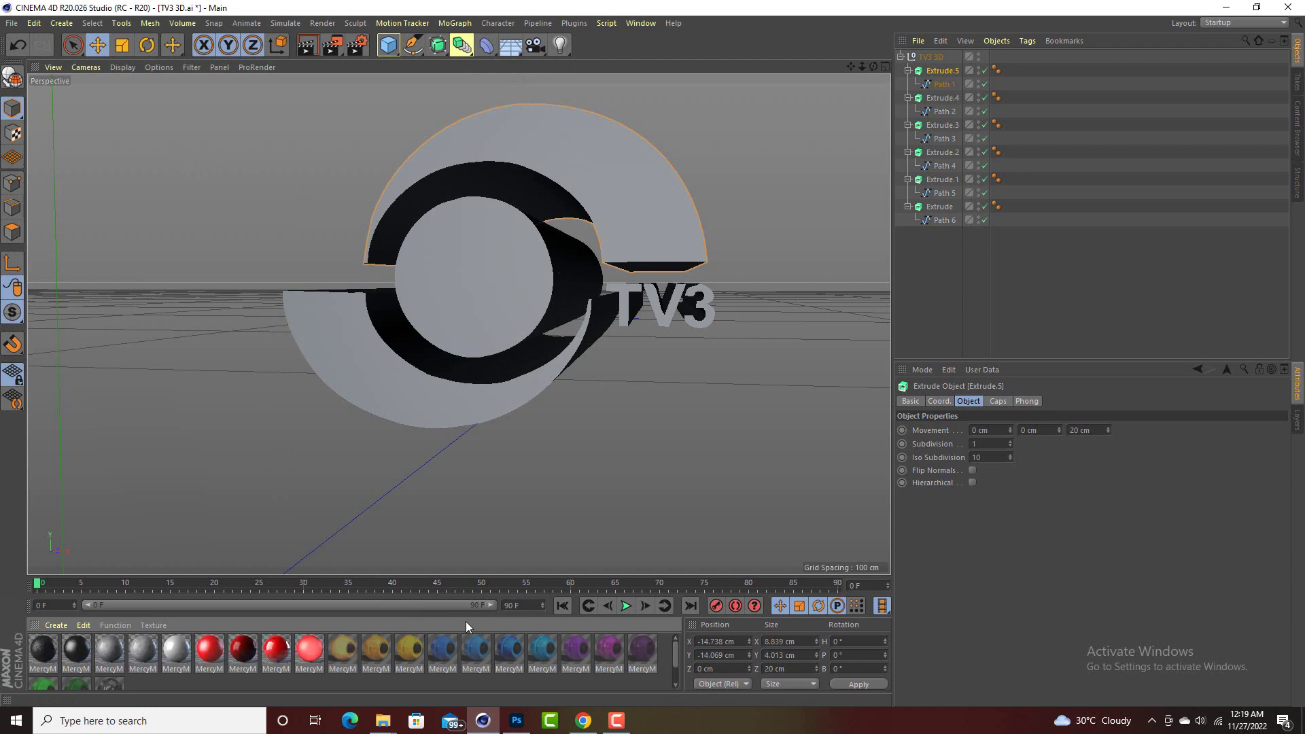
Step: Merge the cinema-4d-studio lights scene into the project and dismiss the C.O.F.F.E.E. warning
{"action": "left_click_drag", "start_coordinate": [874, 67], "coordinate": [459, 325]}
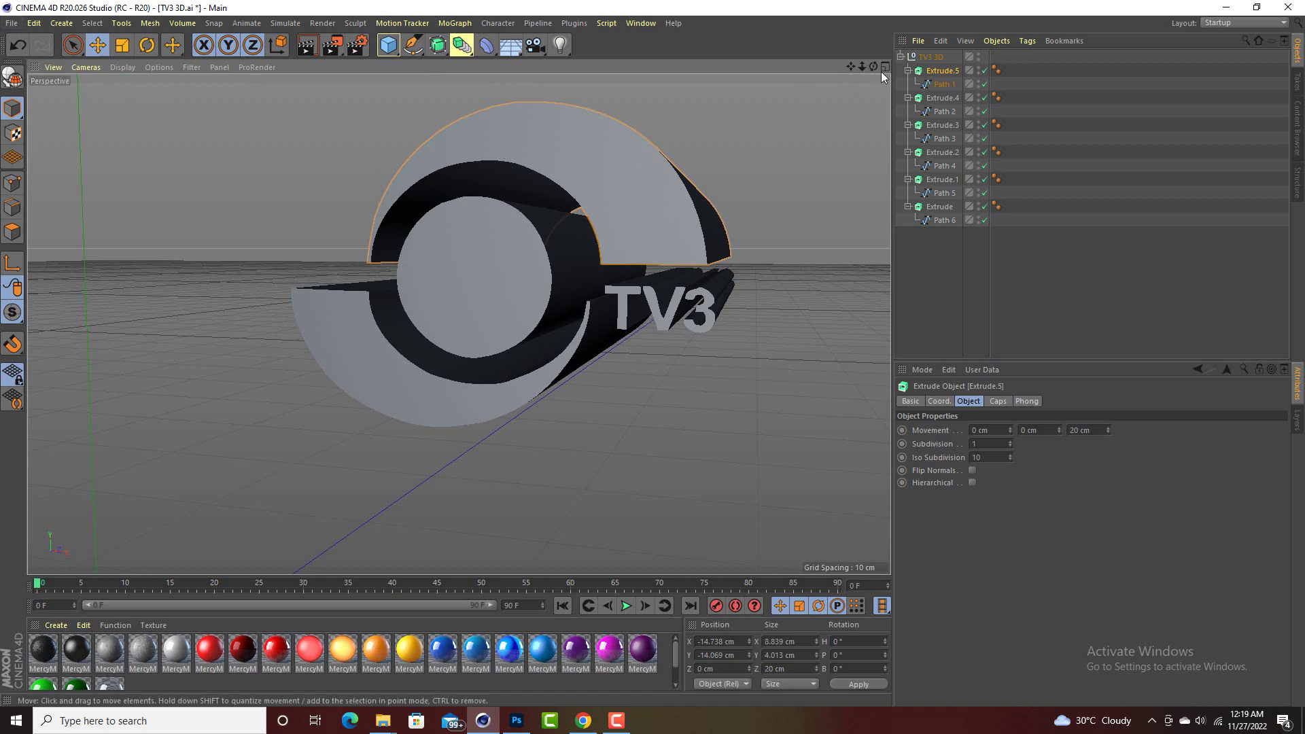
{"action": "left_click_drag", "start_coordinate": [873, 66], "coordinate": [155, 90]}
{"action": "left_click", "coordinate": [11, 23]}
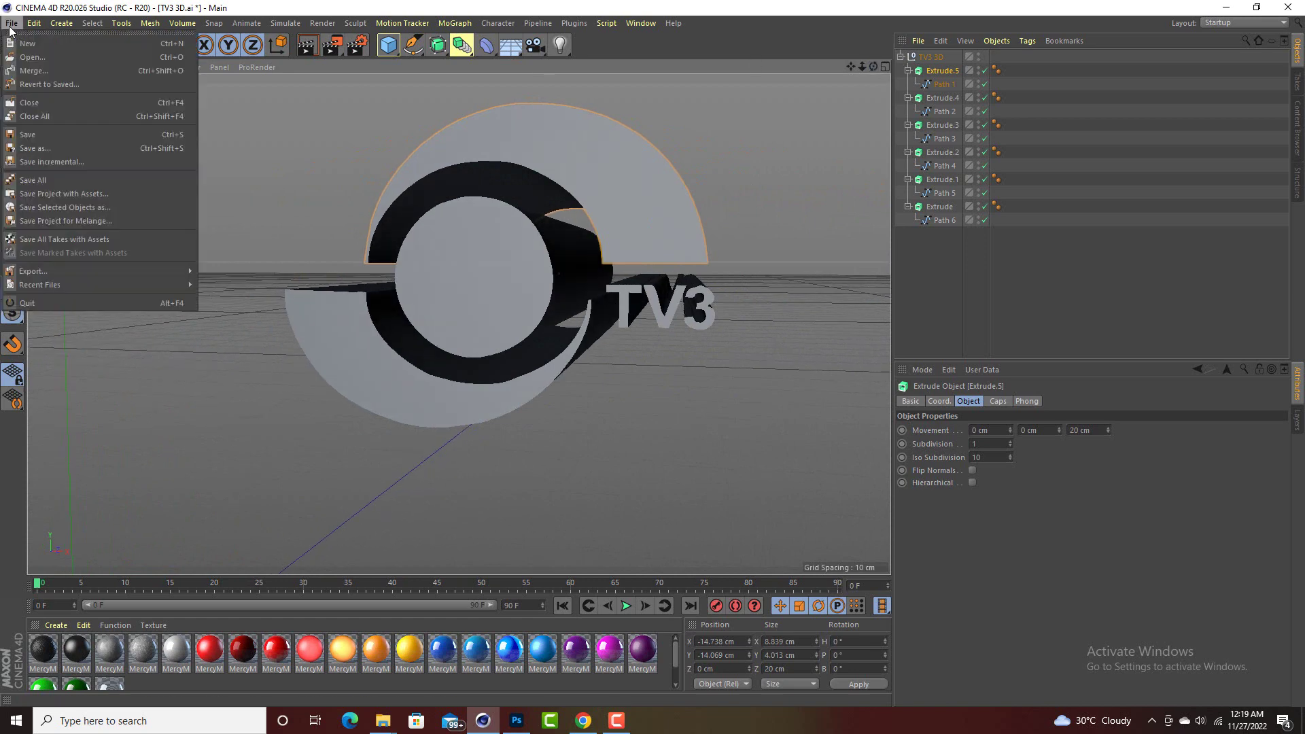
{"action": "left_click", "coordinate": [43, 74]}
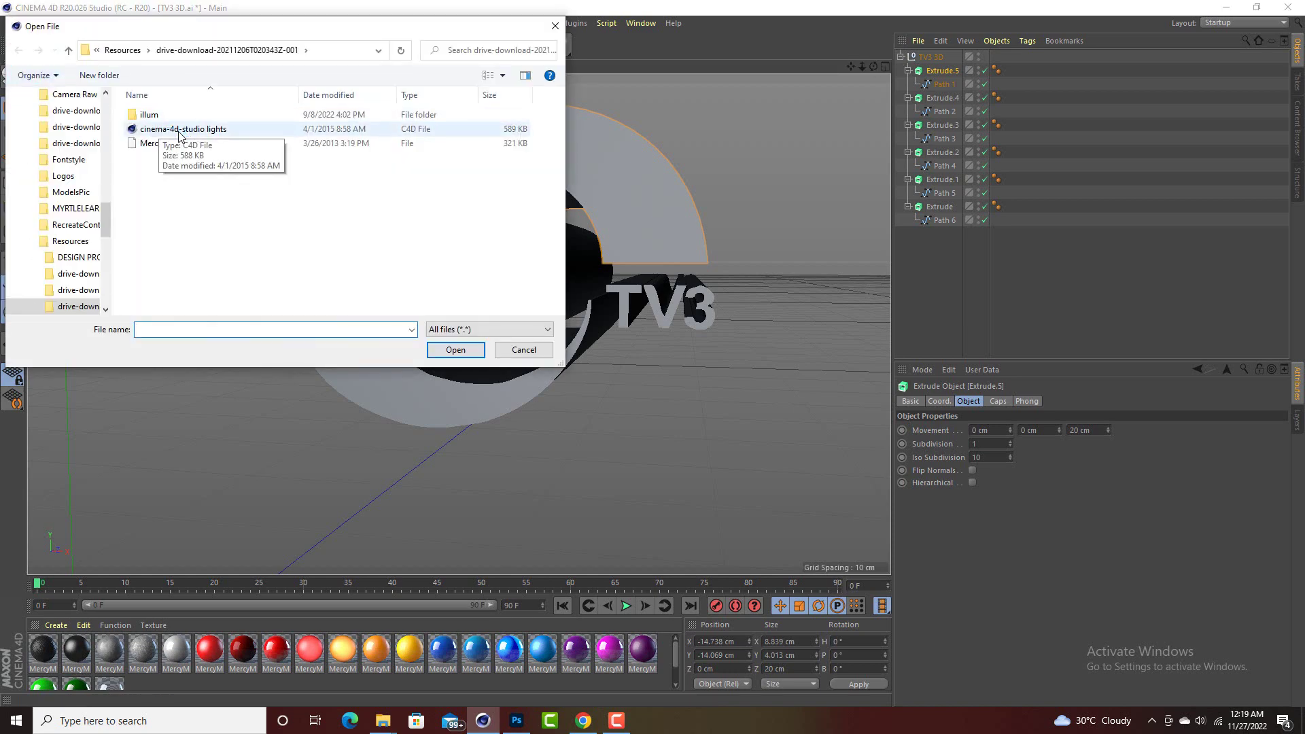
{"action": "double_click", "coordinate": [179, 130]}
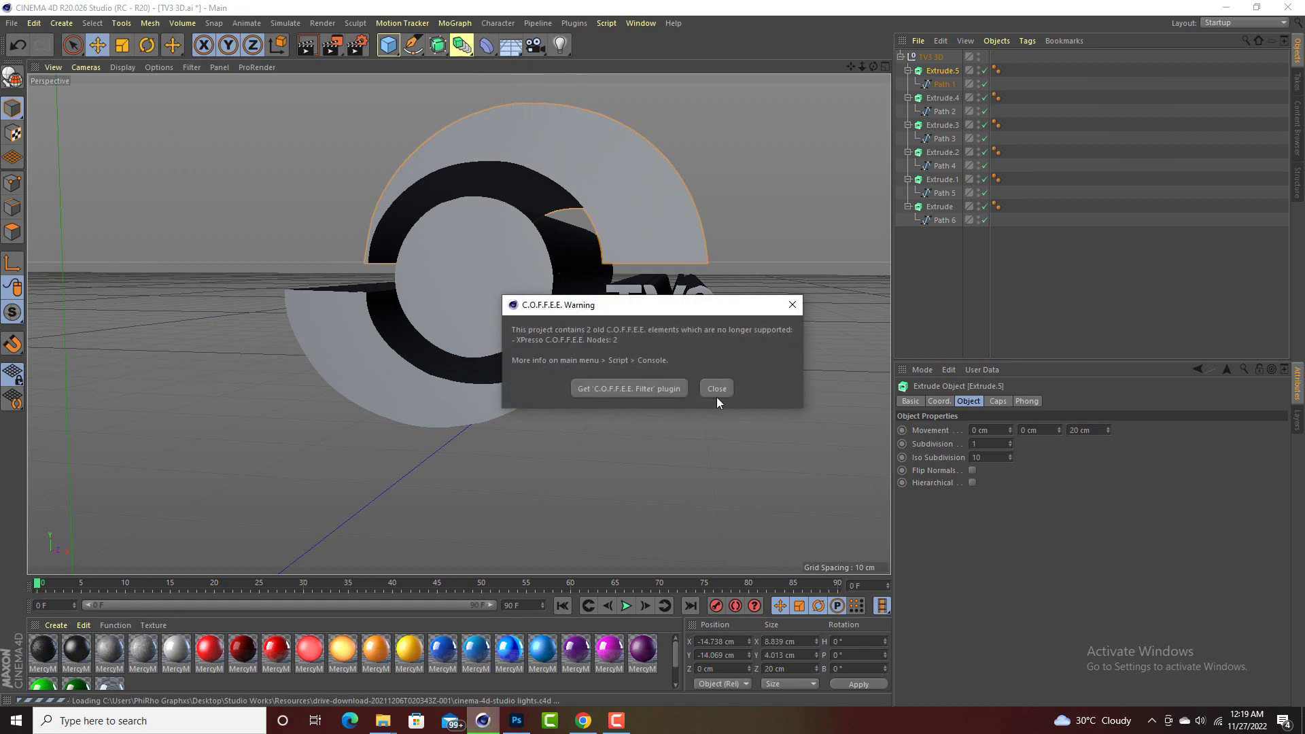
{"action": "left_click", "coordinate": [717, 389]}
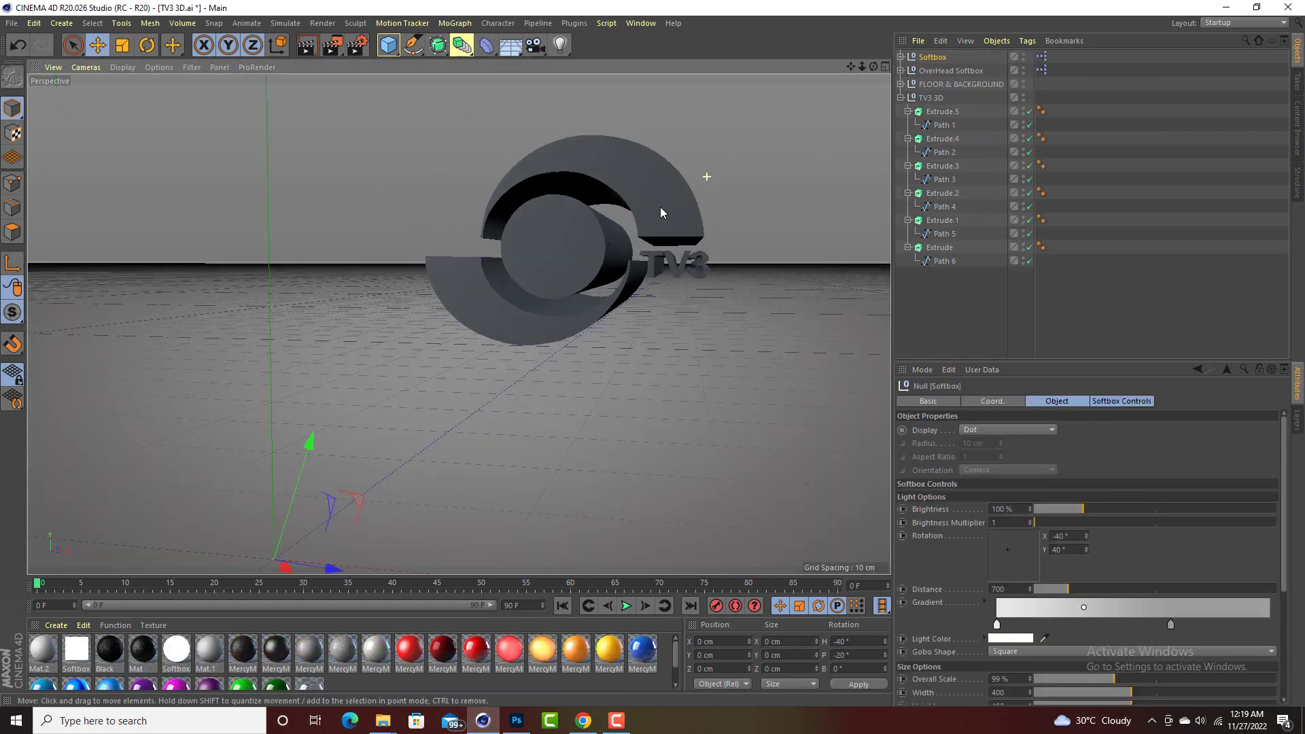
Step: Survey the merged studio set around the logo and collapse the TV3 3D null in the object list
{"action": "scroll", "coordinate": [660, 206], "scroll_direction": "down", "scroll_amount": 10}
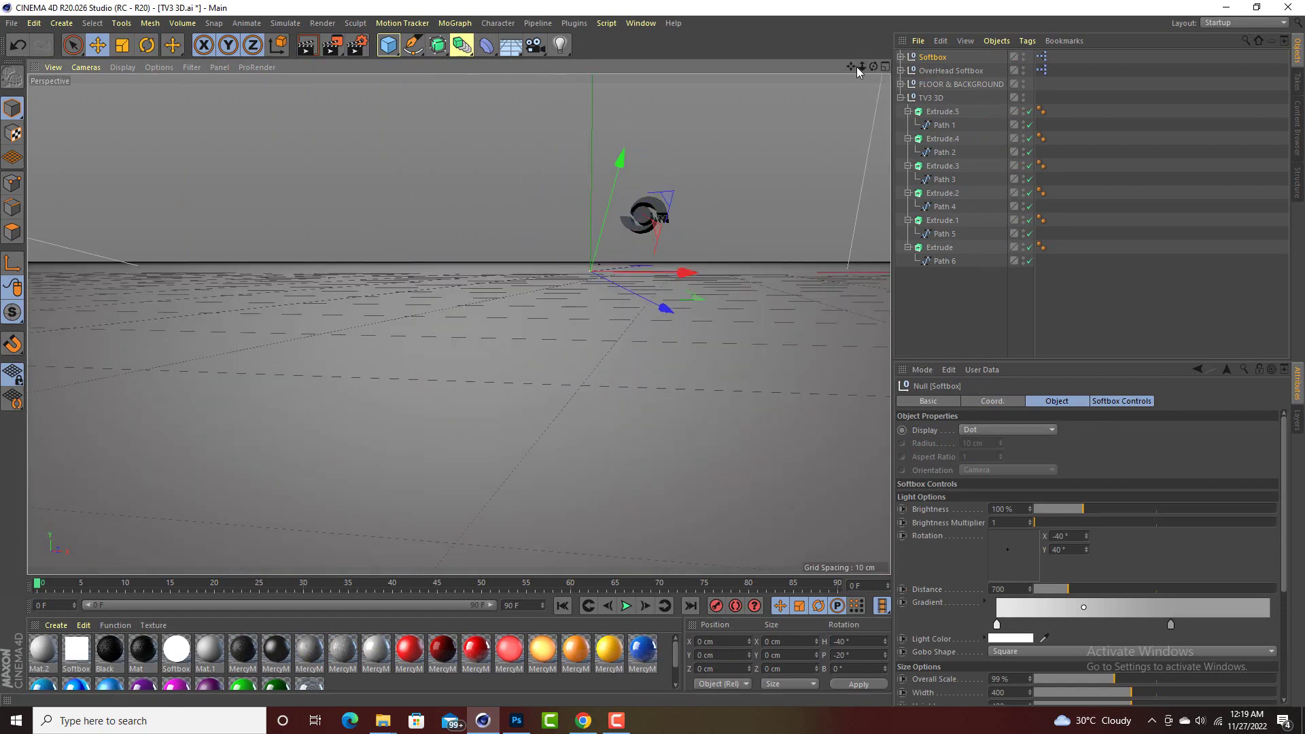
{"action": "left_click_drag", "start_coordinate": [851, 66], "coordinate": [735, 226]}
{"action": "scroll", "coordinate": [646, 259], "scroll_direction": "down", "scroll_amount": 3}
{"action": "scroll", "coordinate": [647, 267], "scroll_direction": "up", "scroll_amount": 8}
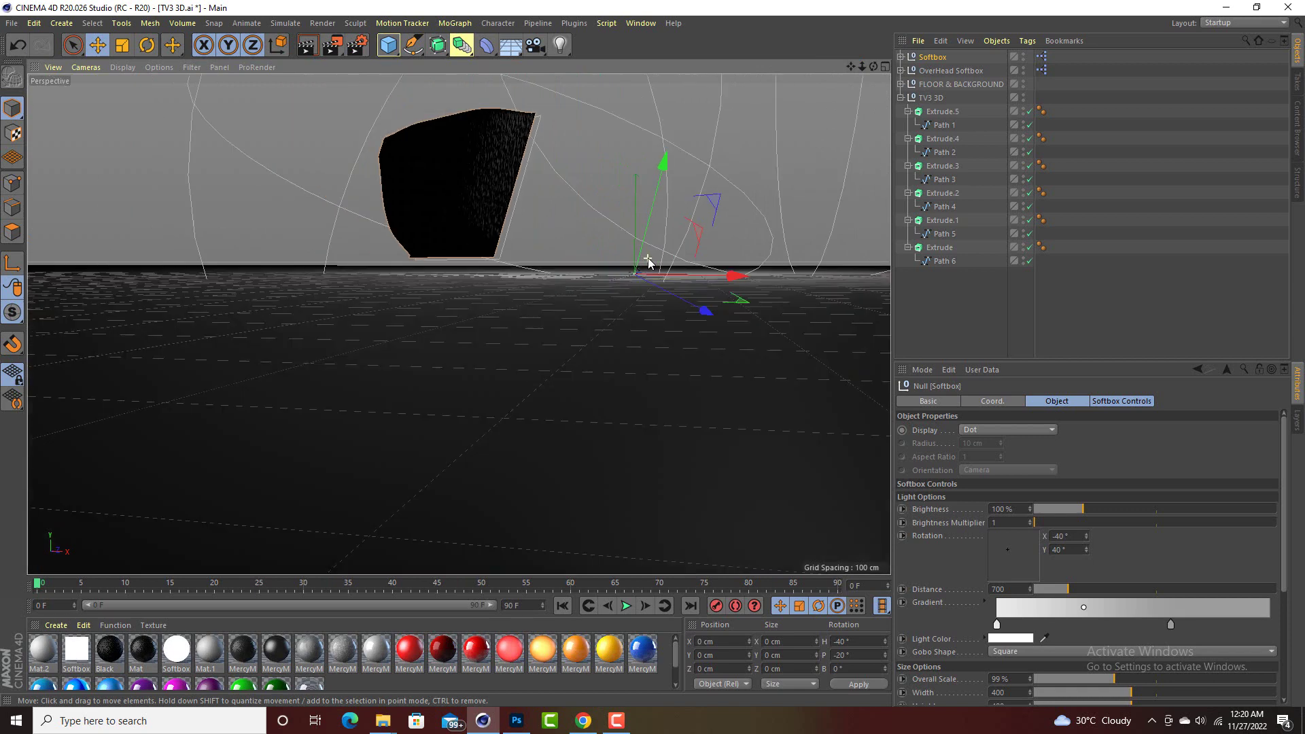
{"action": "scroll", "coordinate": [649, 262], "scroll_direction": "up", "scroll_amount": 8}
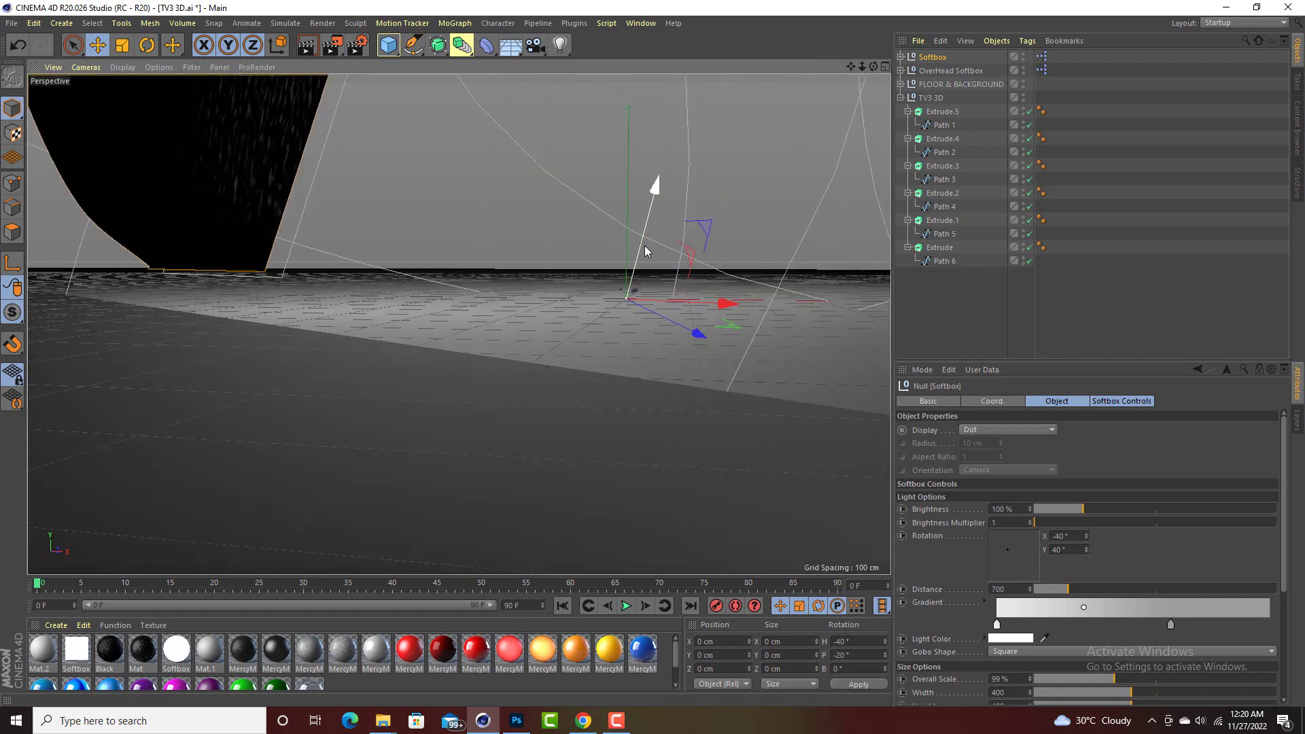
{"action": "scroll", "coordinate": [646, 251], "scroll_direction": "up", "scroll_amount": 1}
{"action": "left_click", "coordinate": [901, 97]}
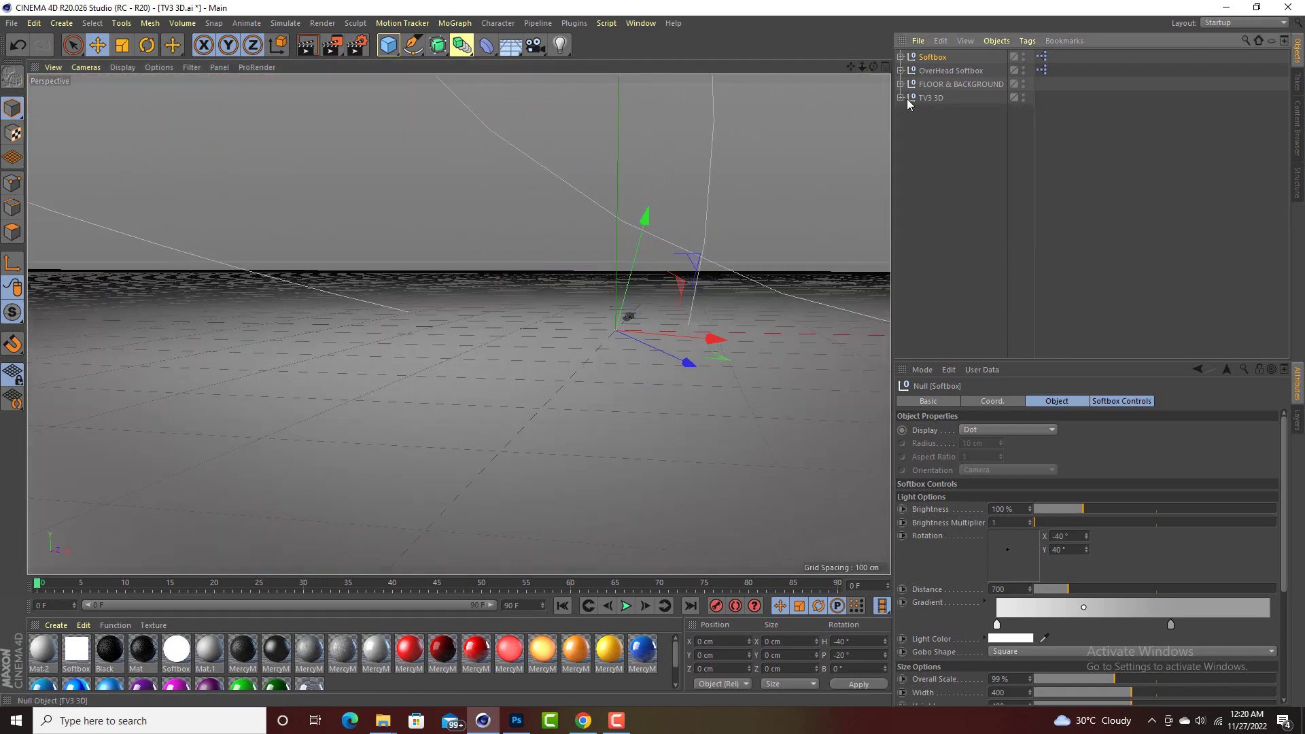
Step: Scale up the whole TV3 3D null so the logo is much larger within the studio set
{"action": "left_click", "coordinate": [925, 98]}
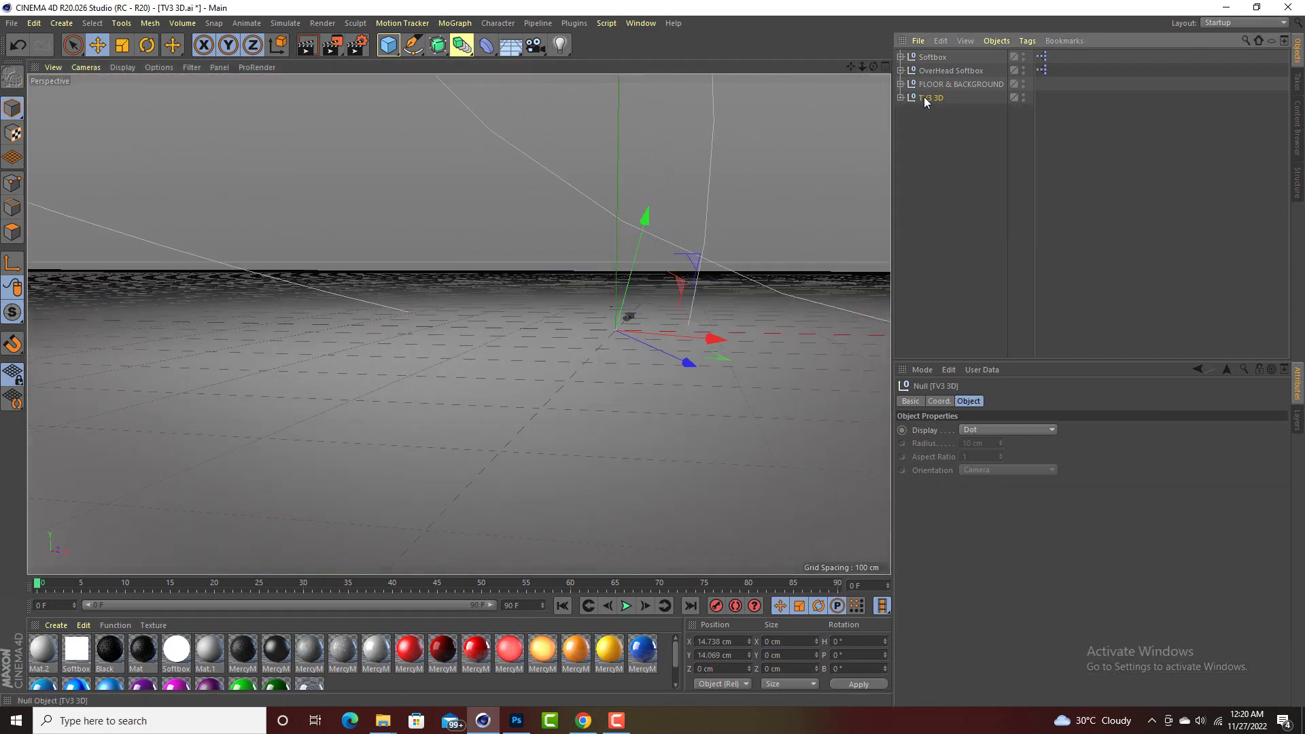
{"action": "left_click", "coordinate": [123, 45]}
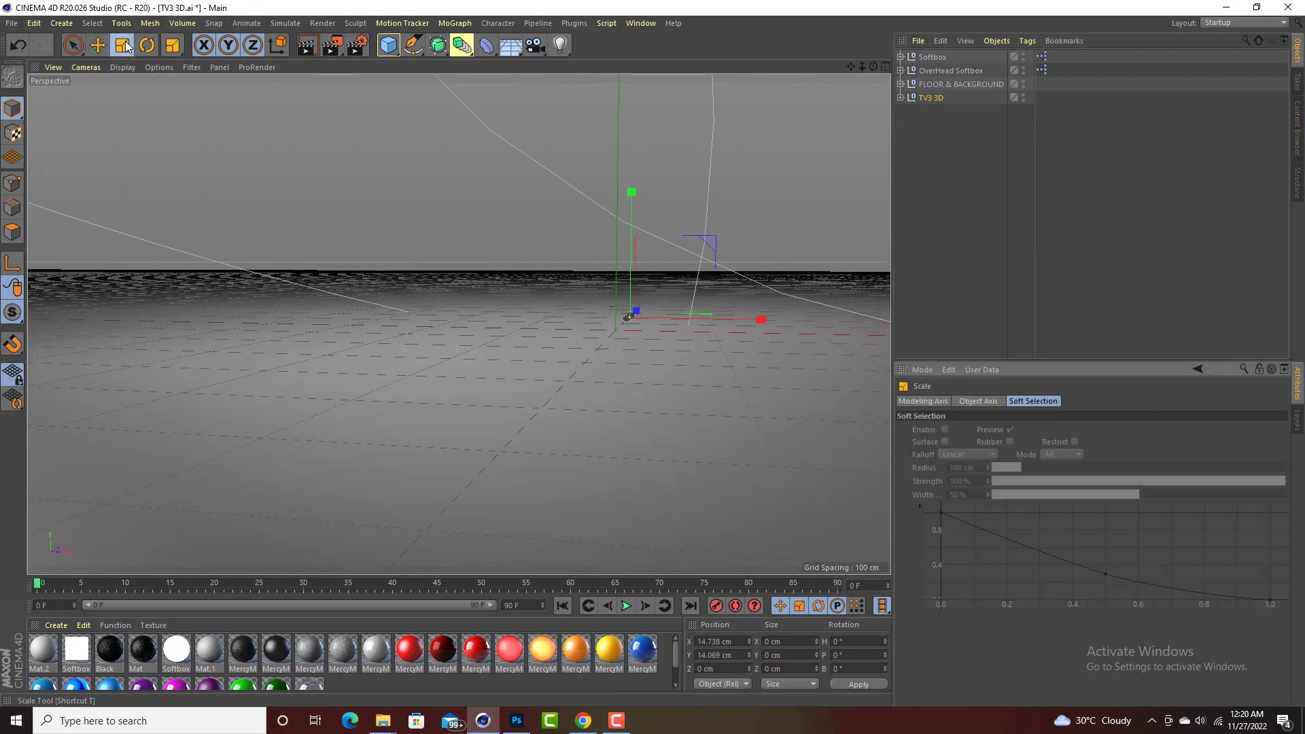
{"action": "left_click_drag", "start_coordinate": [626, 327], "coordinate": [694, 242]}
{"action": "left_click", "coordinate": [708, 242]}
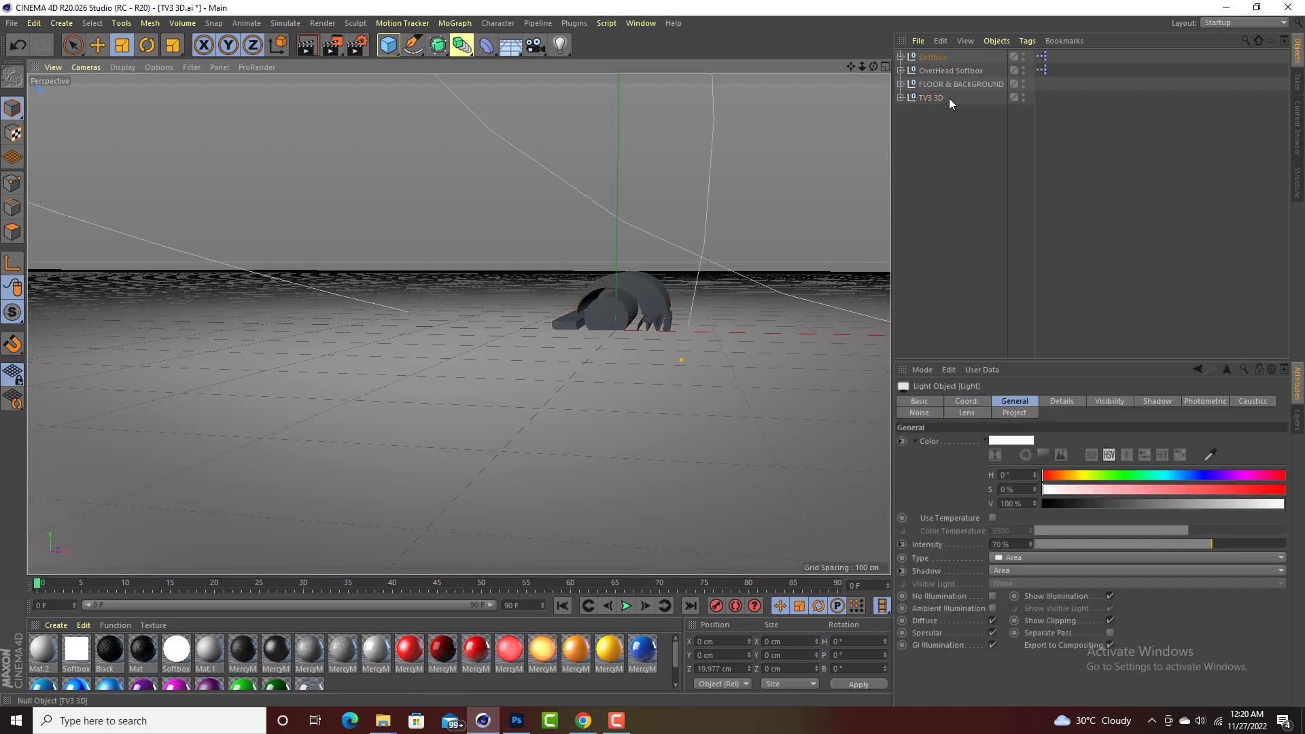
{"action": "left_click", "coordinate": [758, 201]}
{"action": "left_click", "coordinate": [911, 99]}
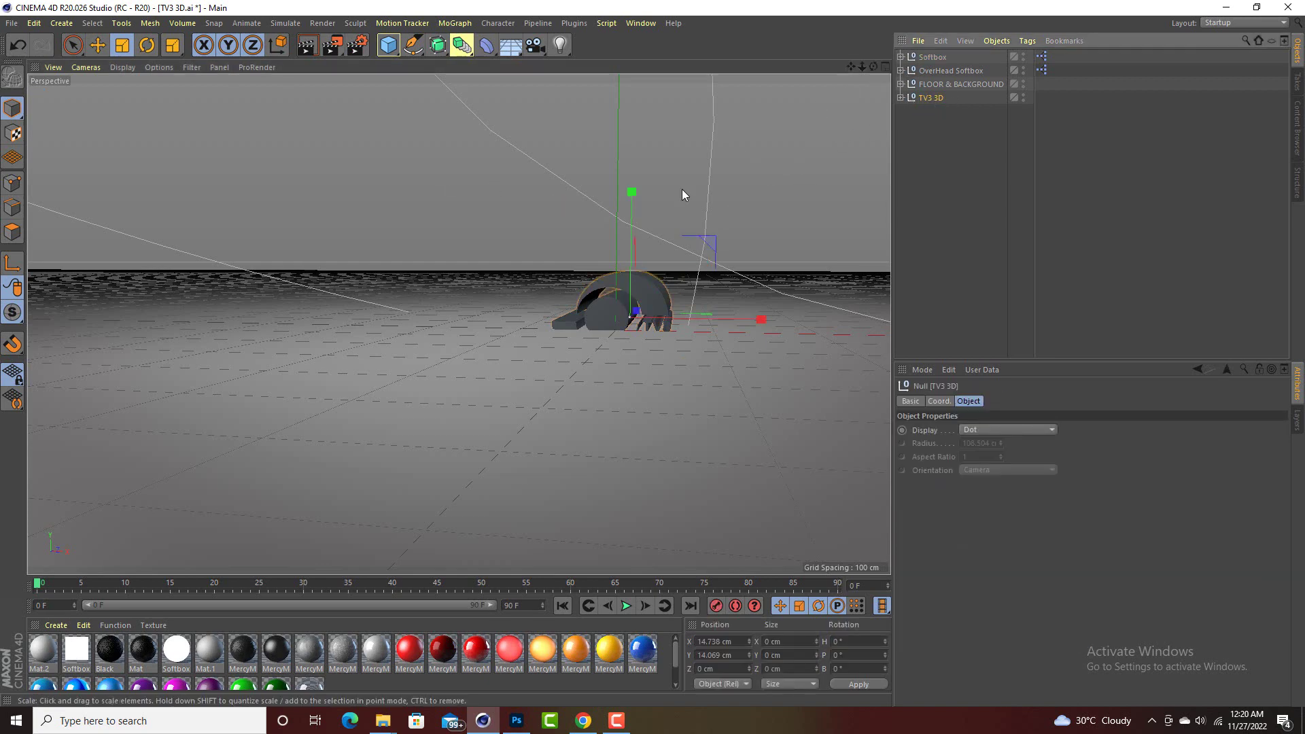
{"action": "left_click_drag", "start_coordinate": [716, 236], "coordinate": [840, 237]}
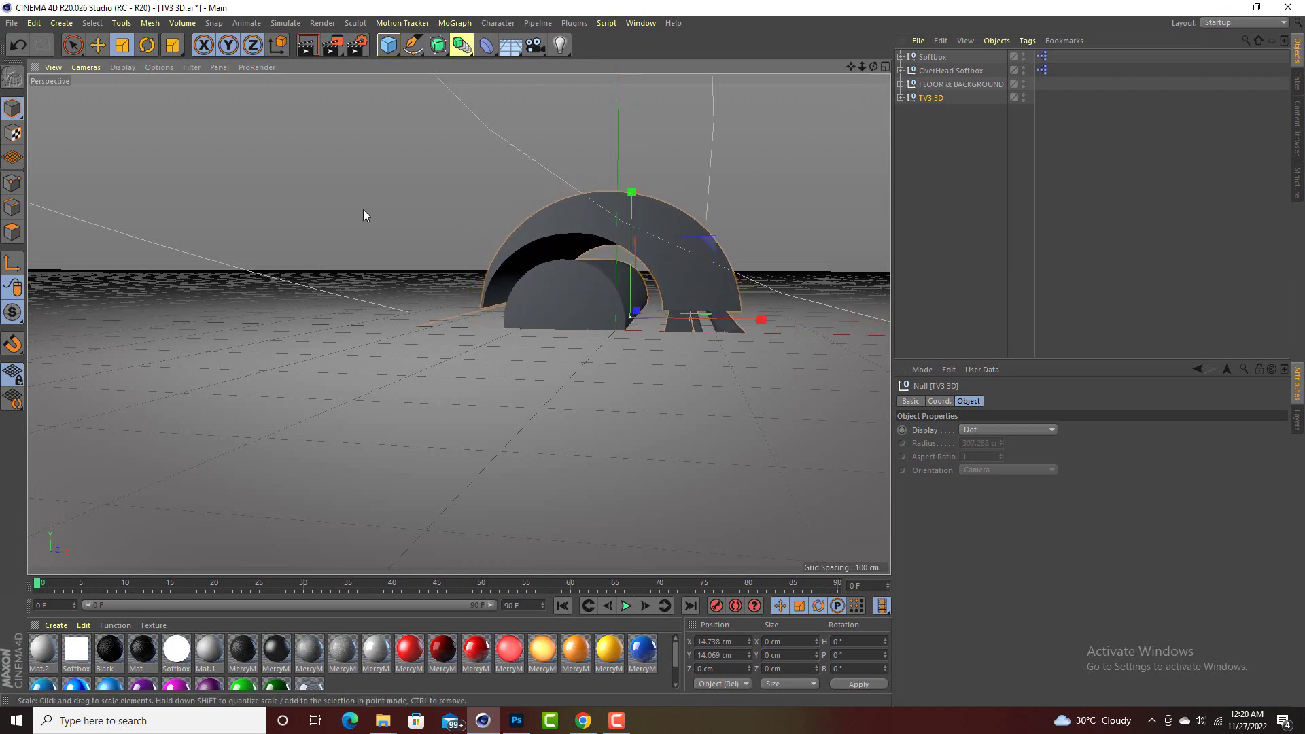
Step: Raise the TV3 3D logo above the studio floor and shift it along X, to about X 134 cm and Y 239 cm
{"action": "left_click", "coordinate": [93, 49]}
{"action": "left_click_drag", "start_coordinate": [632, 194], "coordinate": [637, 63]}
{"action": "scroll", "coordinate": [582, 336], "scroll_direction": "down", "scroll_amount": 3}
{"action": "scroll", "coordinate": [582, 337], "scroll_direction": "down", "scroll_amount": 4}
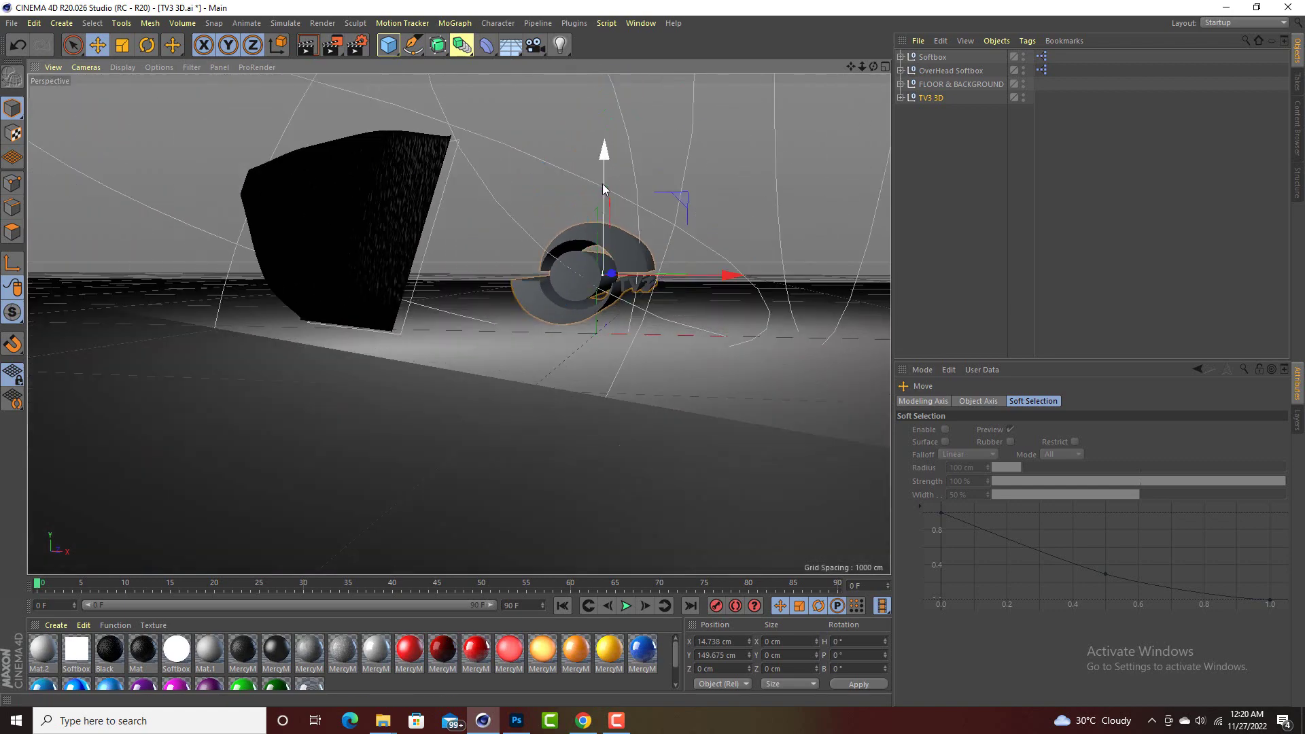
{"action": "left_click_drag", "start_coordinate": [605, 157], "coordinate": [607, 120]}
{"action": "left_click_drag", "start_coordinate": [731, 238], "coordinate": [781, 239]}
{"action": "scroll", "coordinate": [685, 199], "scroll_direction": "up", "scroll_amount": 3}
{"action": "scroll", "coordinate": [685, 199], "scroll_direction": "down", "scroll_amount": 1}
{"action": "scroll", "coordinate": [685, 212], "scroll_direction": "down", "scroll_amount": 8}
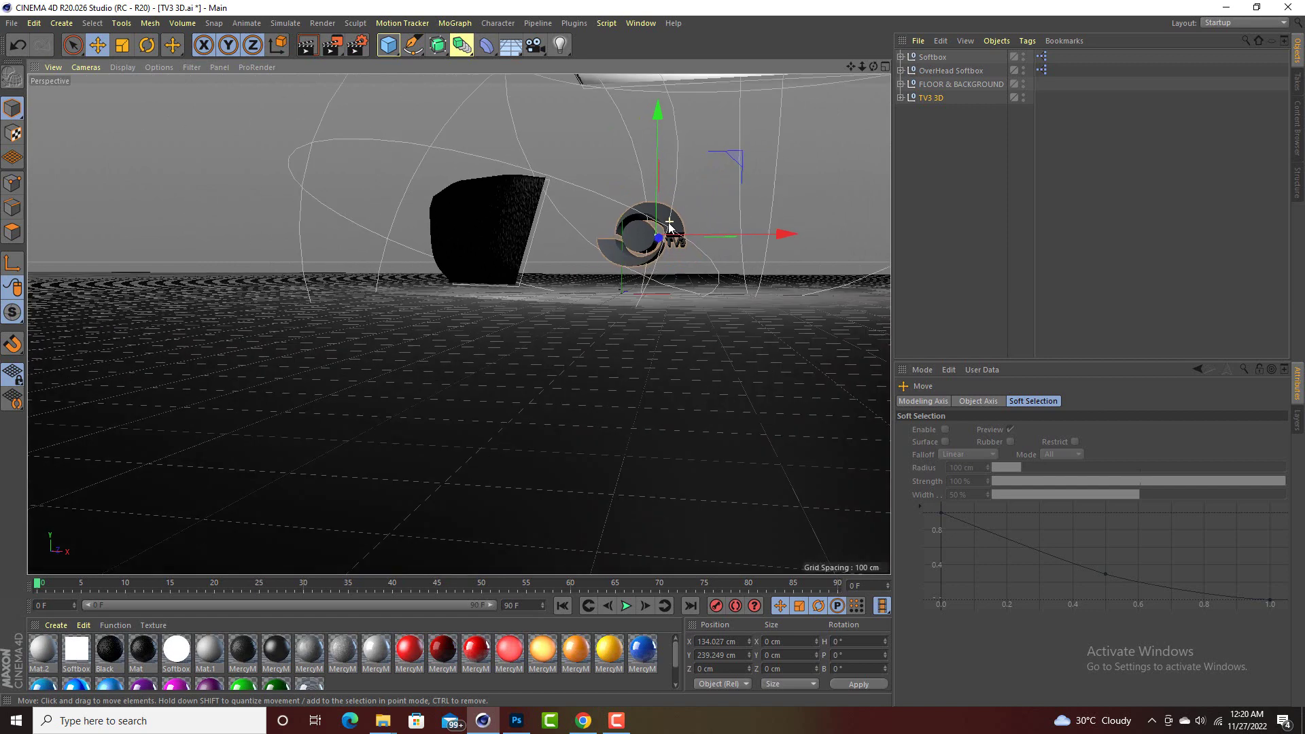
Step: Move the TV3 3D null to about X 321 cm and Y 293 cm, and scale the logo up further beneath the overhead softbox
{"action": "left_click_drag", "start_coordinate": [658, 113], "coordinate": [658, 102]}
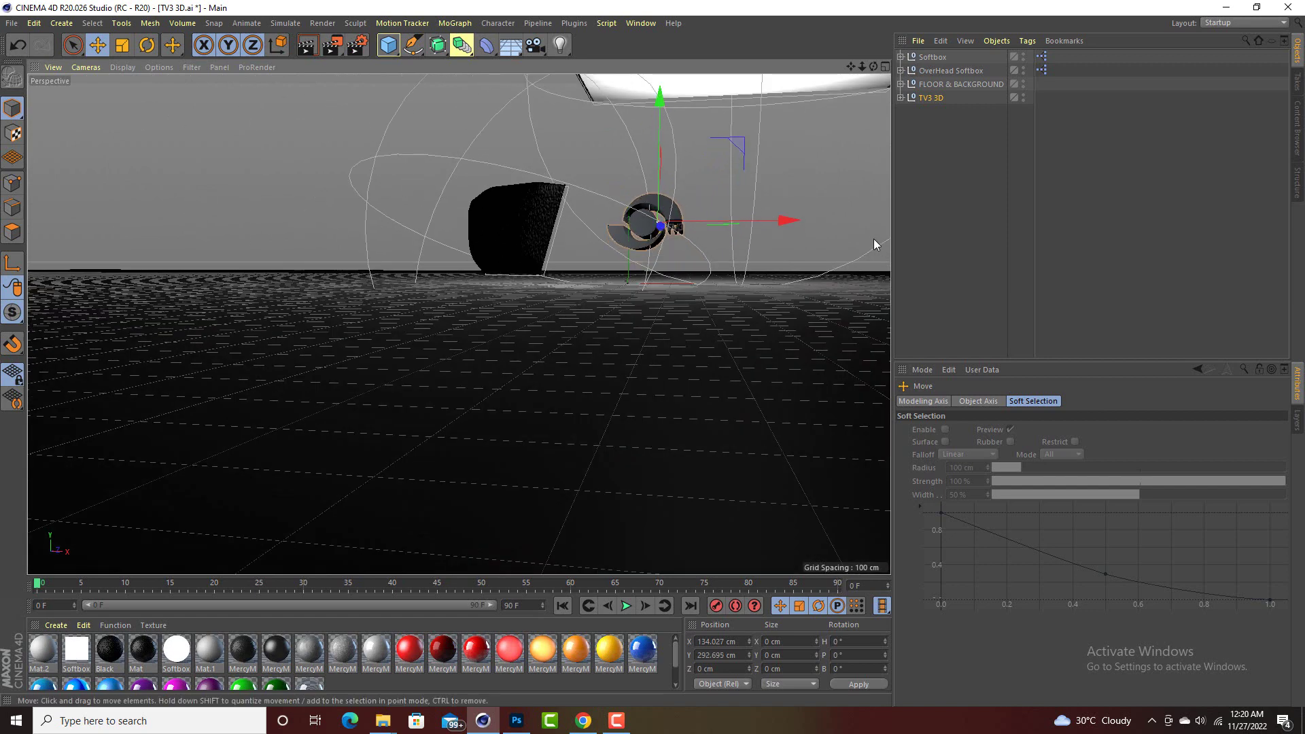
{"action": "mouse_move", "coordinate": [813, 220]}
{"action": "left_mouse_down"}
{"action": "mouse_move", "coordinate": [853, 222]}
{"action": "mouse_move", "coordinate": [830, 224]}
{"action": "left_mouse_up"}
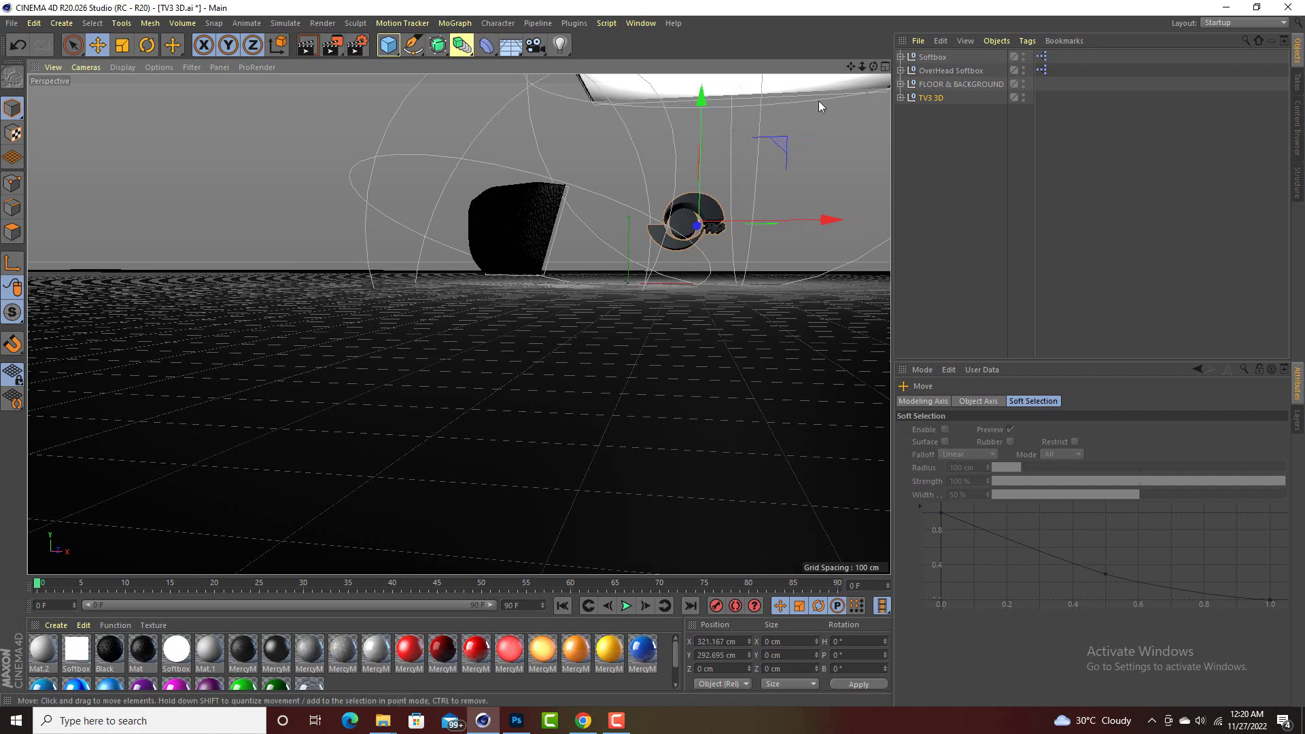
{"action": "left_click", "coordinate": [121, 48]}
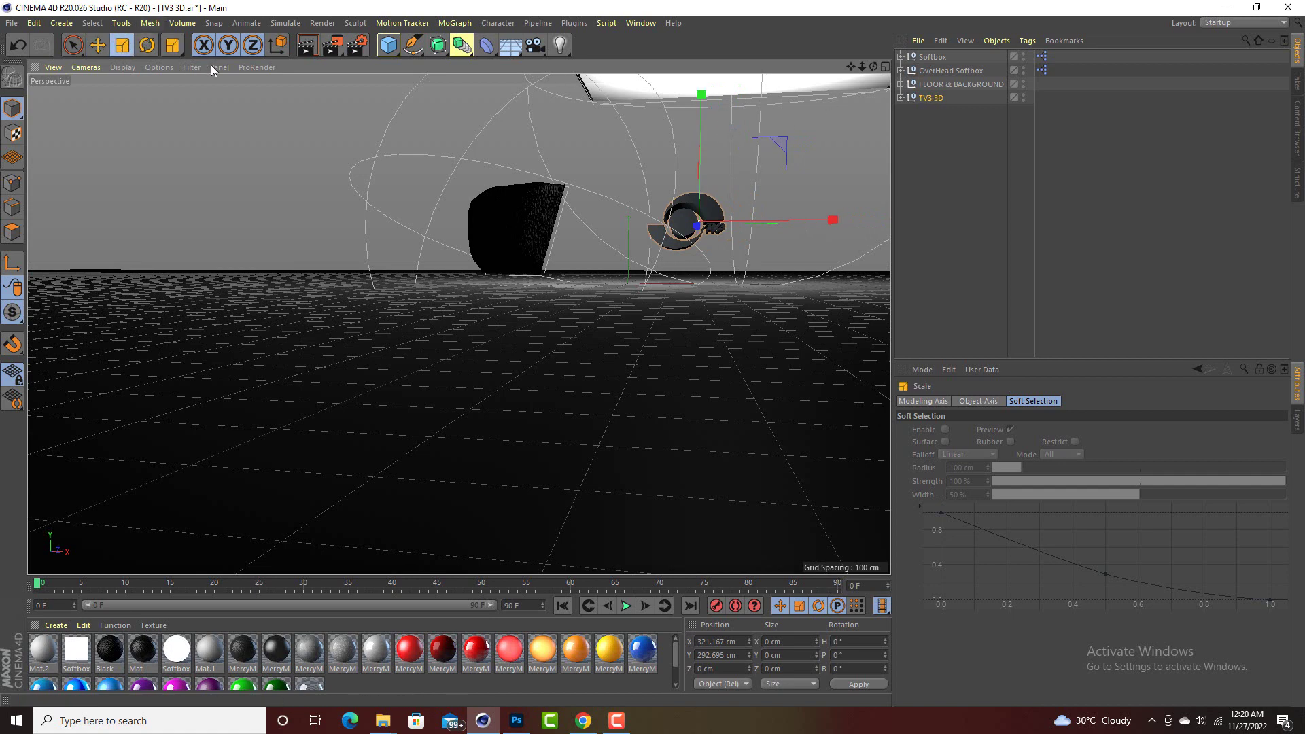
{"action": "left_click_drag", "start_coordinate": [789, 152], "coordinate": [860, 102]}
{"action": "left_click_drag", "start_coordinate": [777, 138], "coordinate": [773, 144]}
{"action": "left_click", "coordinate": [97, 45]}
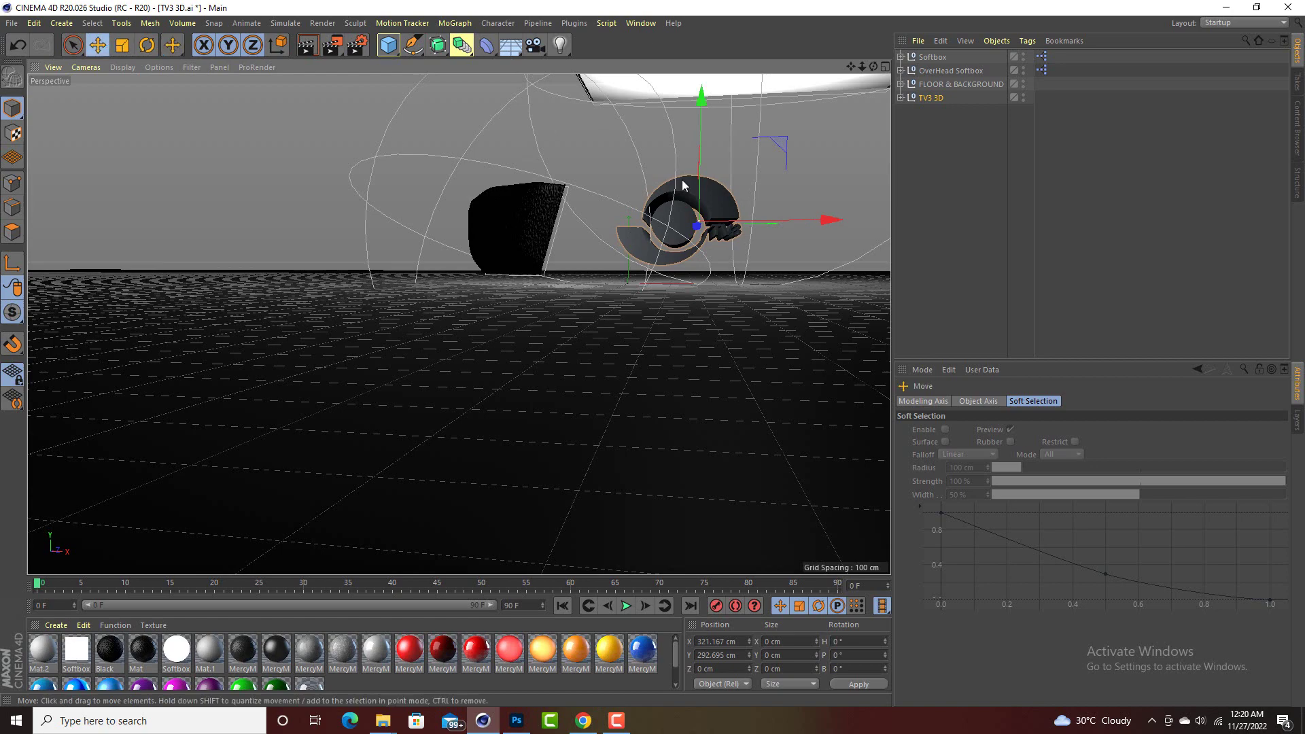
{"action": "left_click_drag", "start_coordinate": [852, 66], "coordinate": [685, 158]}
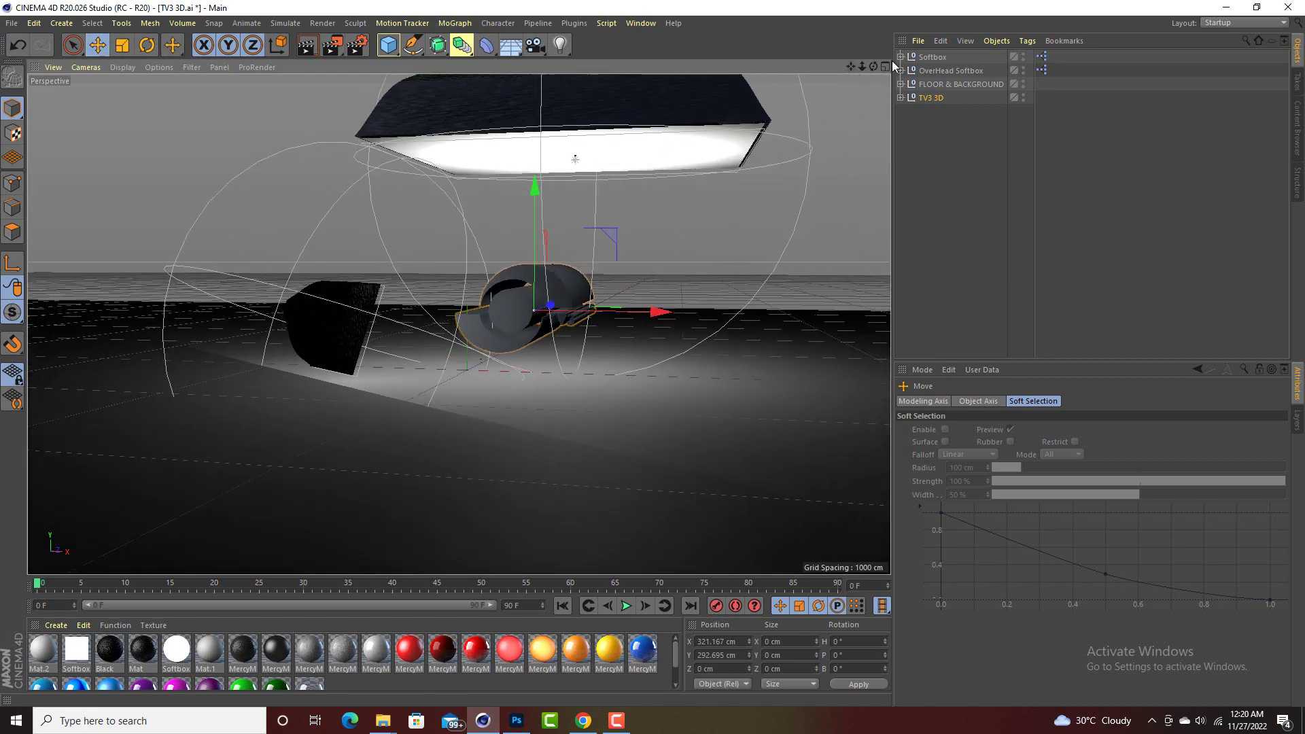
{"action": "left_click_drag", "start_coordinate": [874, 66], "coordinate": [897, 67]}
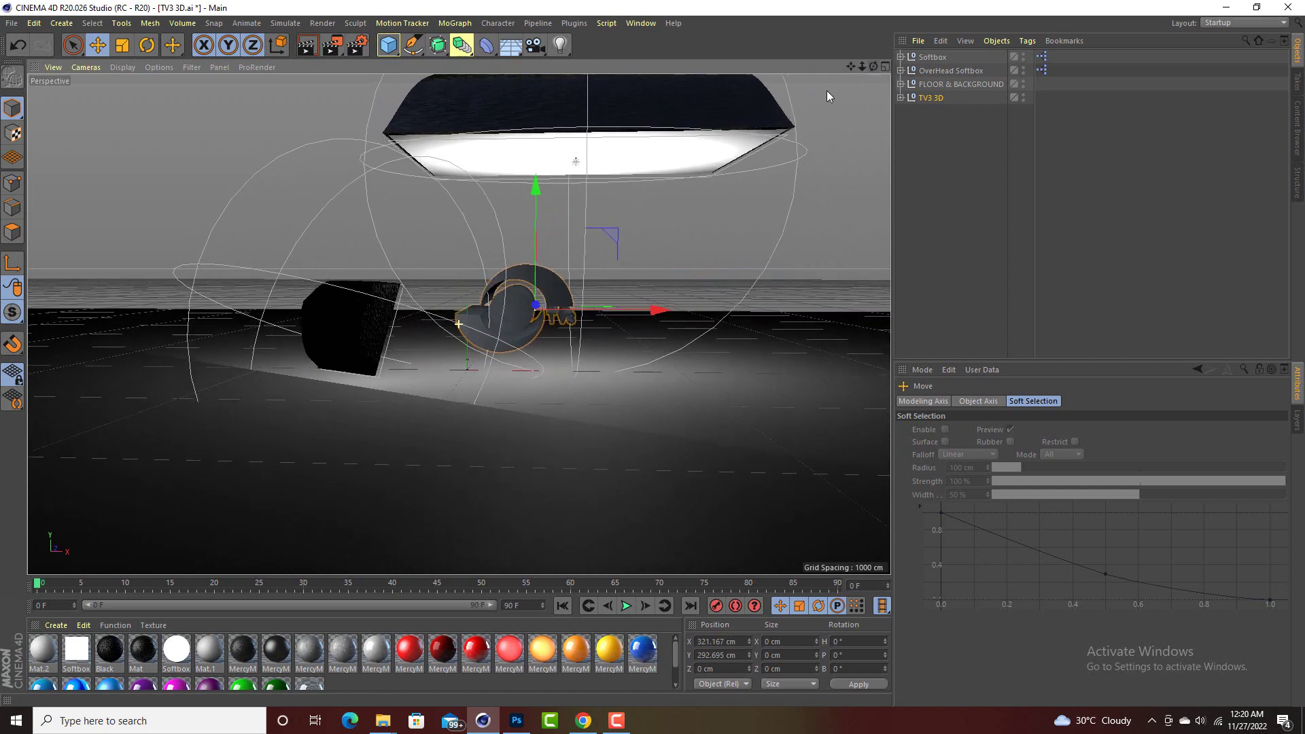
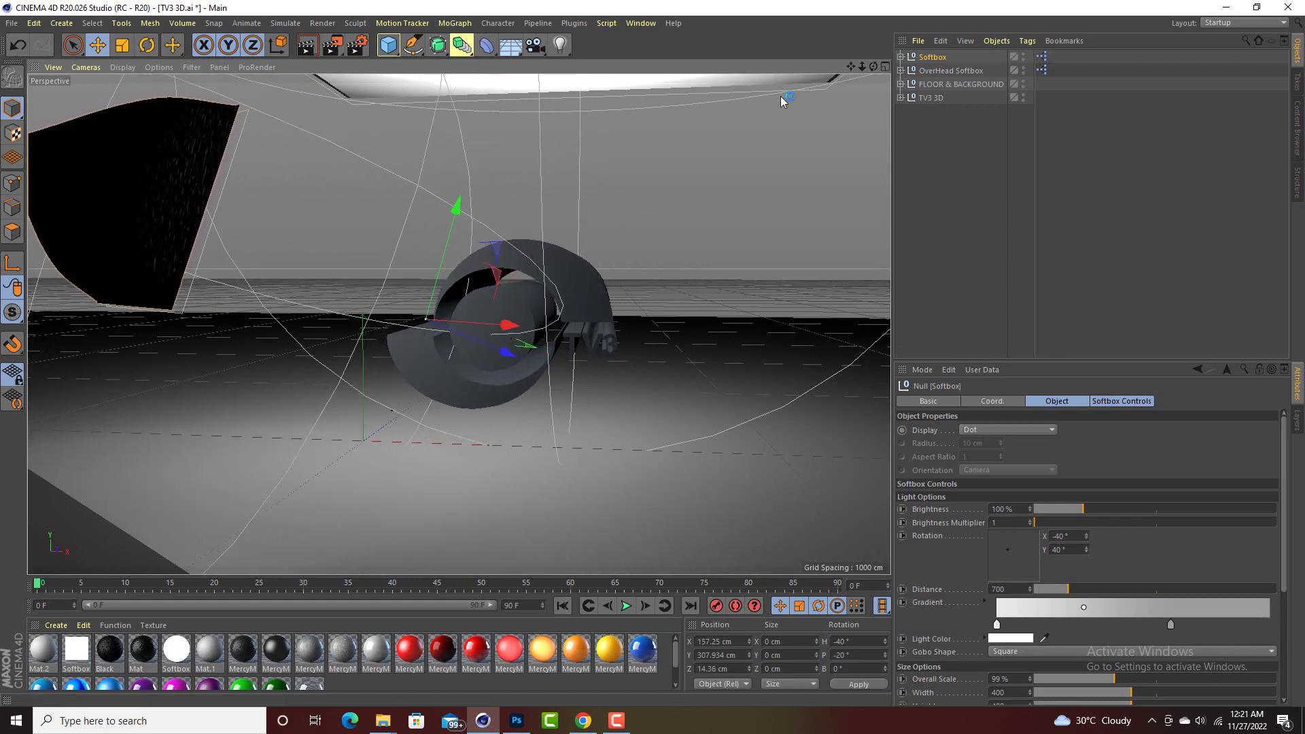
Step: Duplicate the Softbox light without making its texture paths absolute, and move the copy to about X 1169 cm, Z -835 cm
{"action": "left_click", "coordinate": [960, 55]}
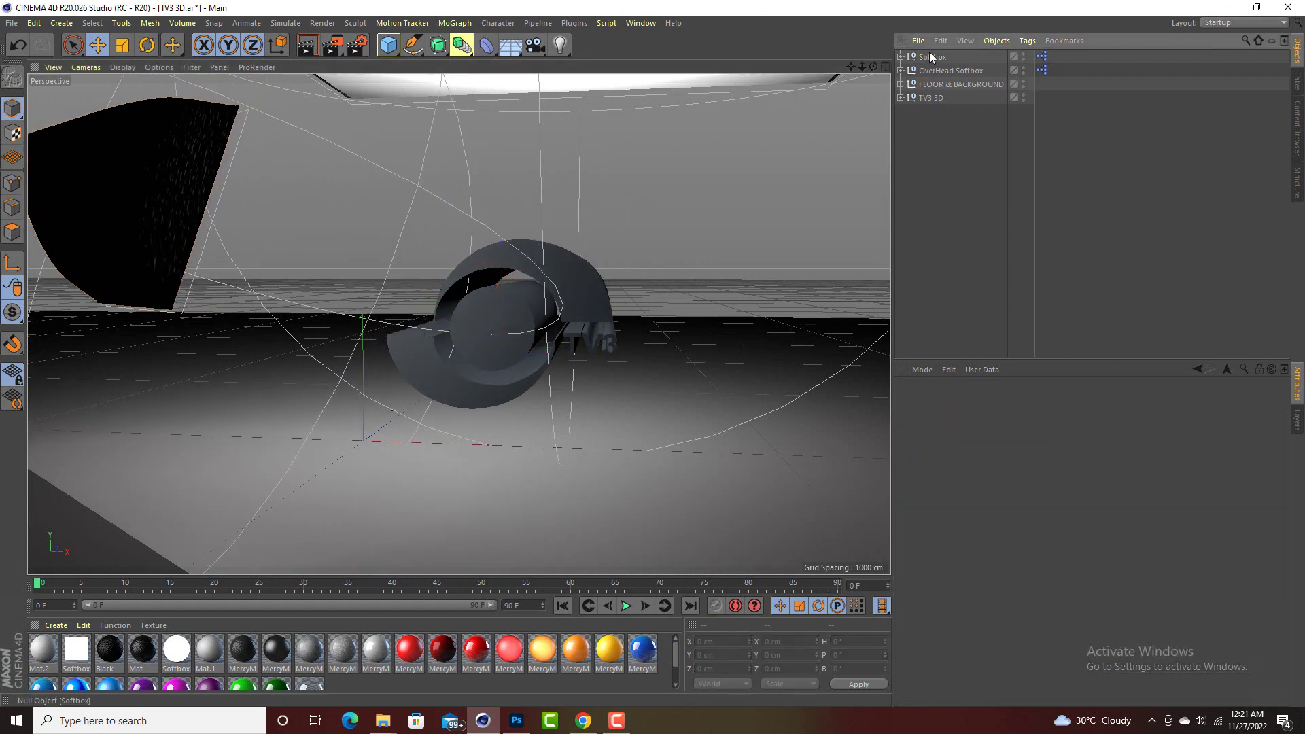
{"action": "left_click", "coordinate": [931, 56]}
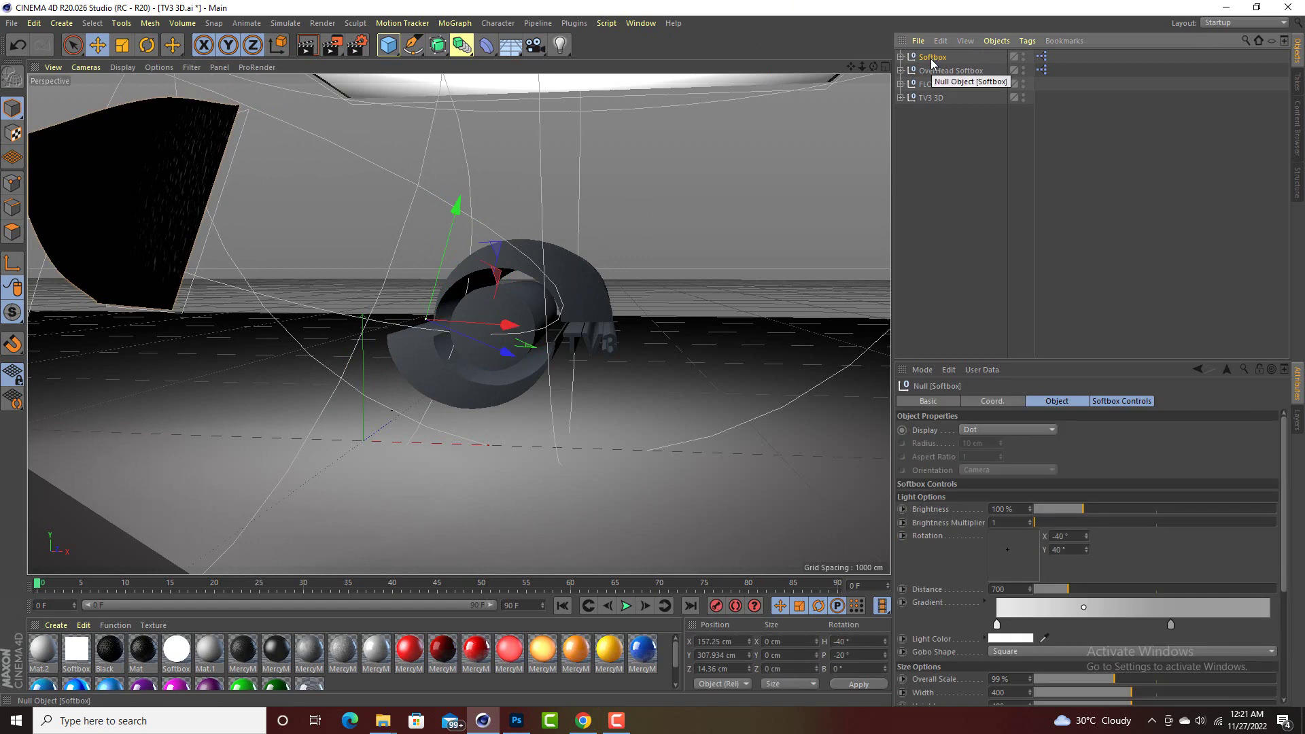
{"action": "key", "text": "ctrl+s"}
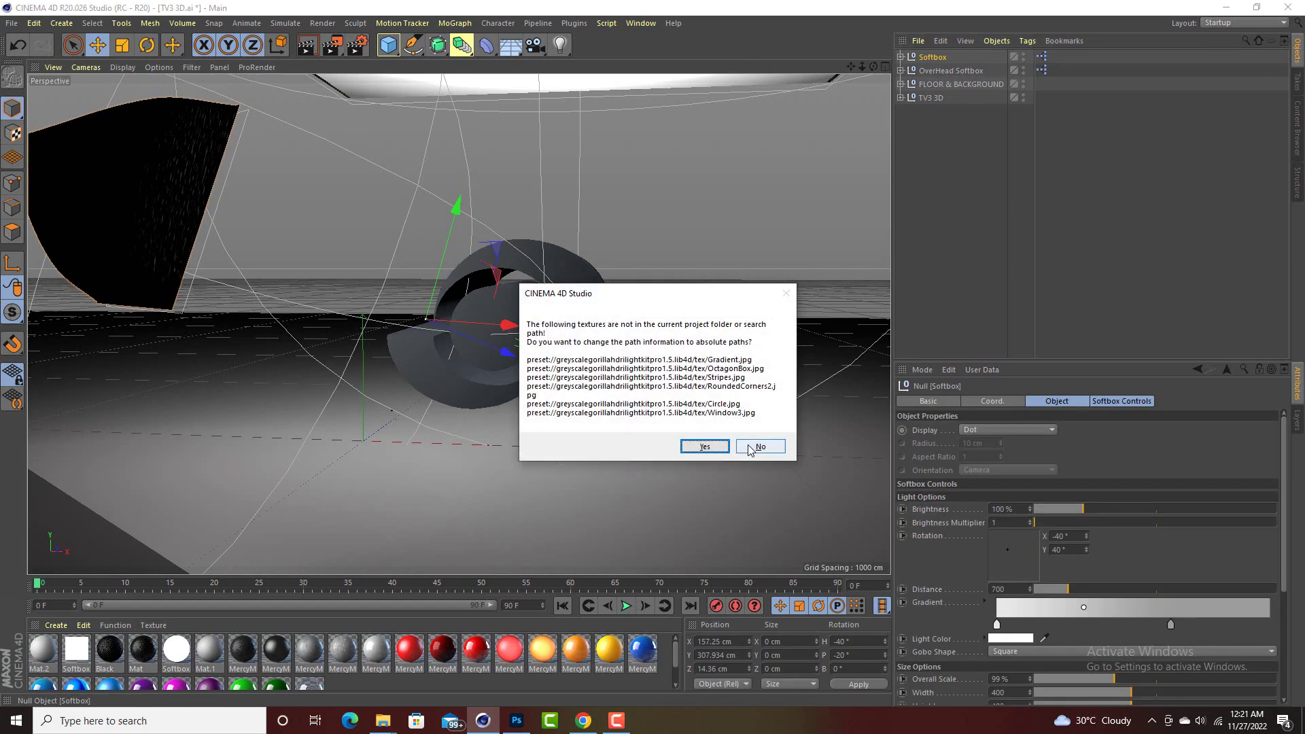
{"action": "left_click", "coordinate": [755, 447]}
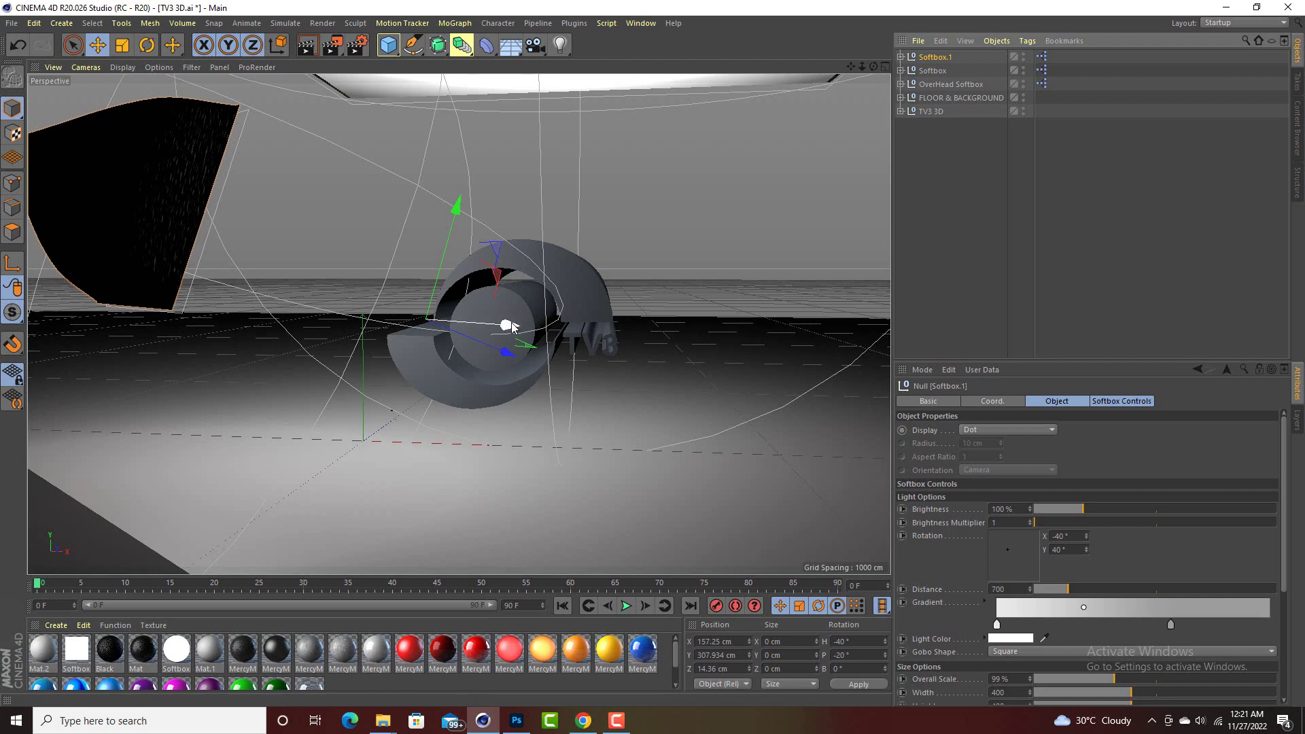
{"action": "left_click_drag", "start_coordinate": [511, 330], "coordinate": [887, 353]}
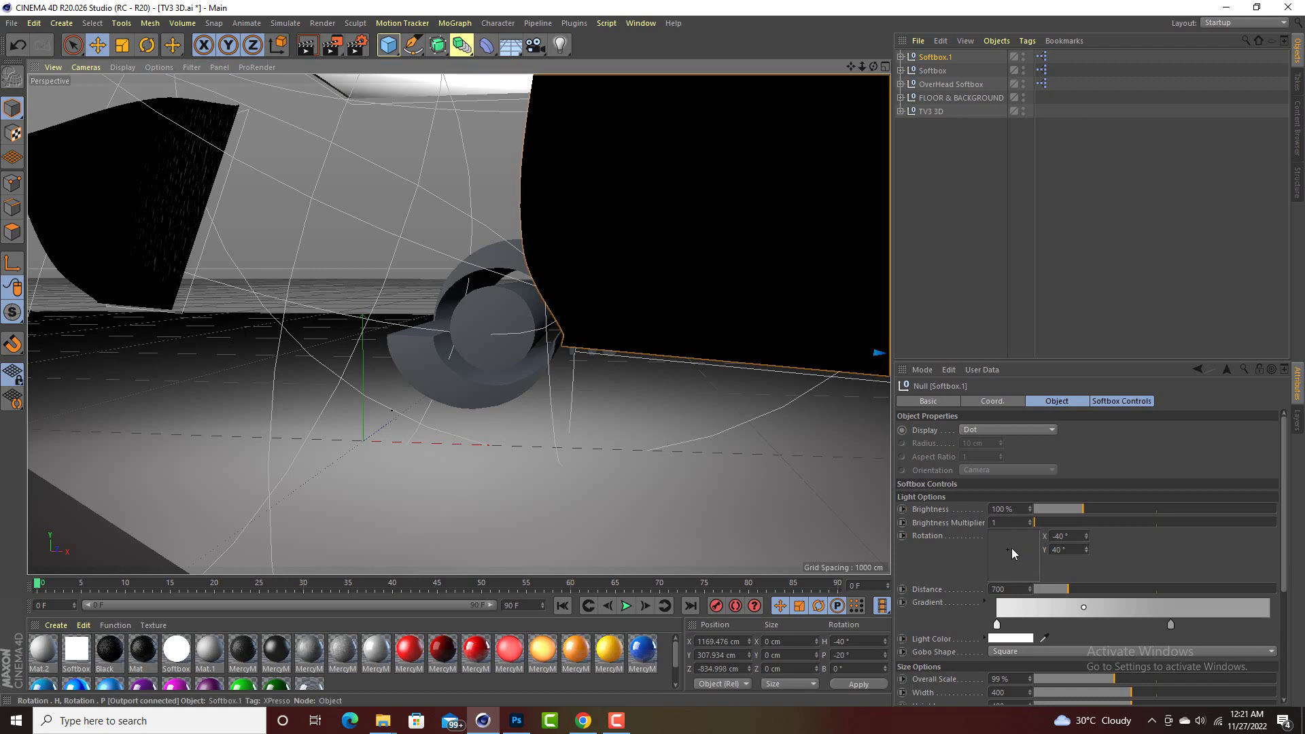
Step: Rotate Softbox.1 to about X 69.6° and Y 50.4°, and reposition it beside the logo opposite the first softbox
{"action": "left_click_drag", "start_coordinate": [1010, 551], "coordinate": [1010, 548]}
{"action": "scroll", "coordinate": [693, 353], "scroll_direction": "down", "scroll_amount": 5}
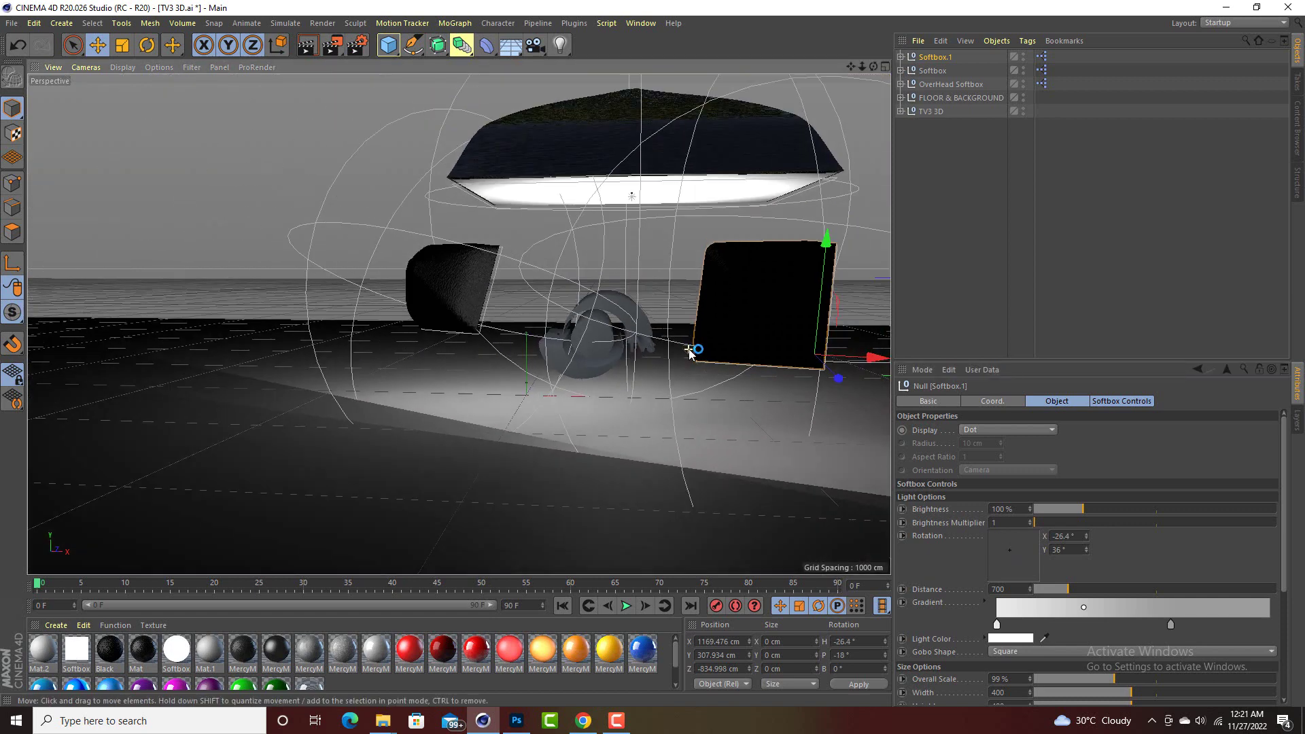
{"action": "left_click_drag", "start_coordinate": [1033, 548], "coordinate": [1023, 548]}
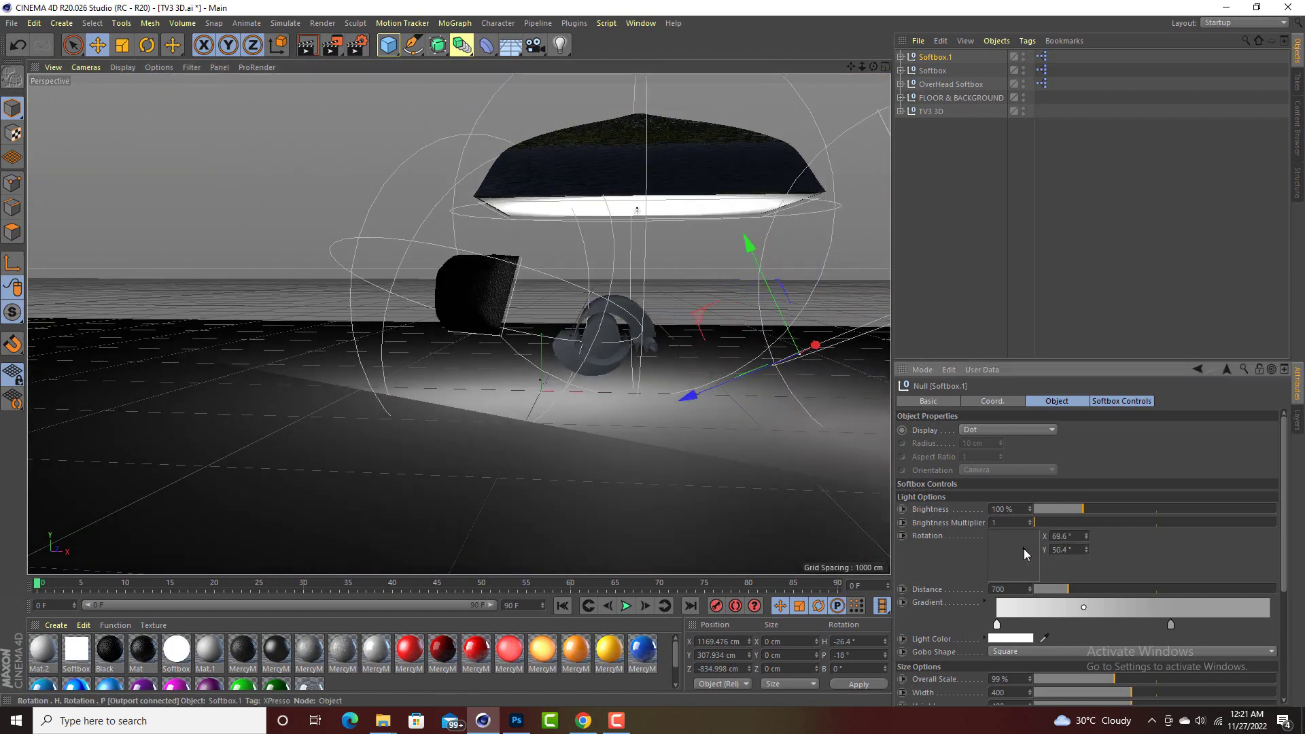
{"action": "left_click_drag", "start_coordinate": [692, 396], "coordinate": [704, 326]}
Step: Move the TV3 3D null to about X 573 cm, Y 431 cm, and the original Softbox to about X 44 cm, Y 428 cm, Z -322 cm
{"action": "left_click", "coordinate": [933, 111]}
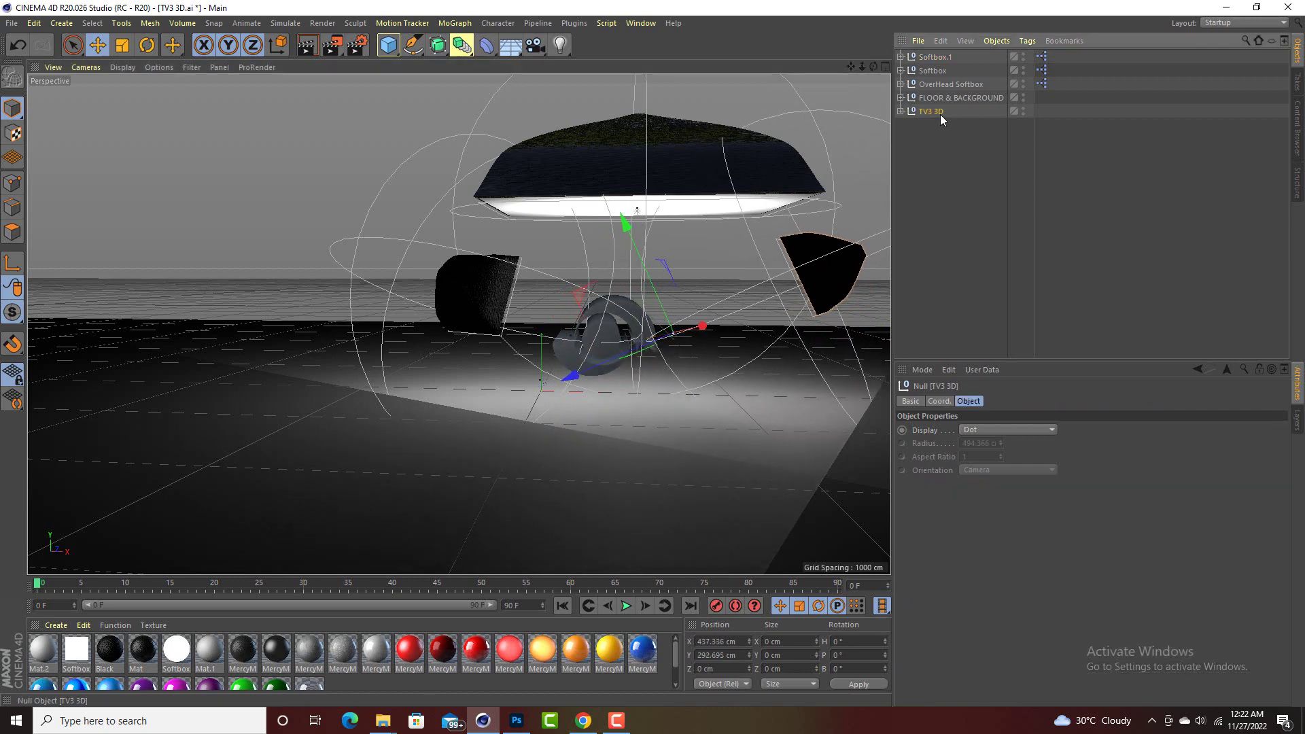
{"action": "left_click_drag", "start_coordinate": [626, 220], "coordinate": [626, 192]}
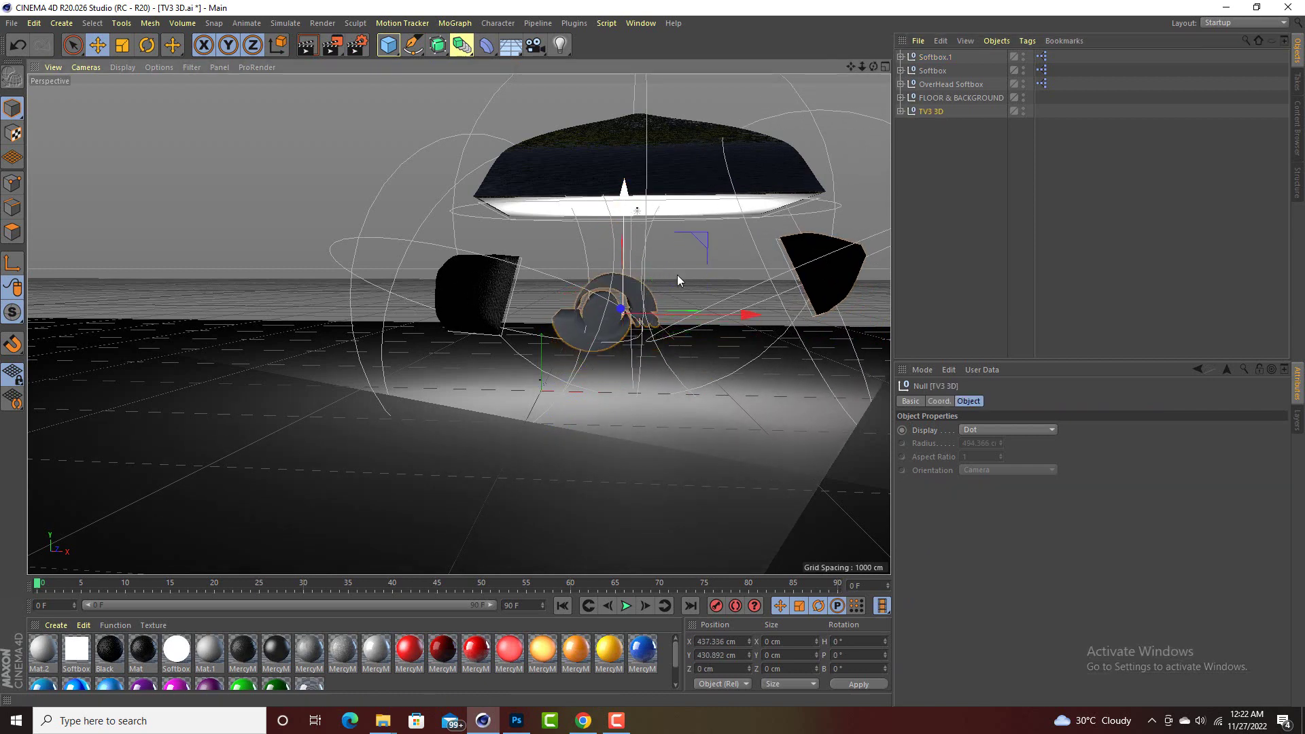
{"action": "left_click_drag", "start_coordinate": [748, 316], "coordinate": [774, 317]}
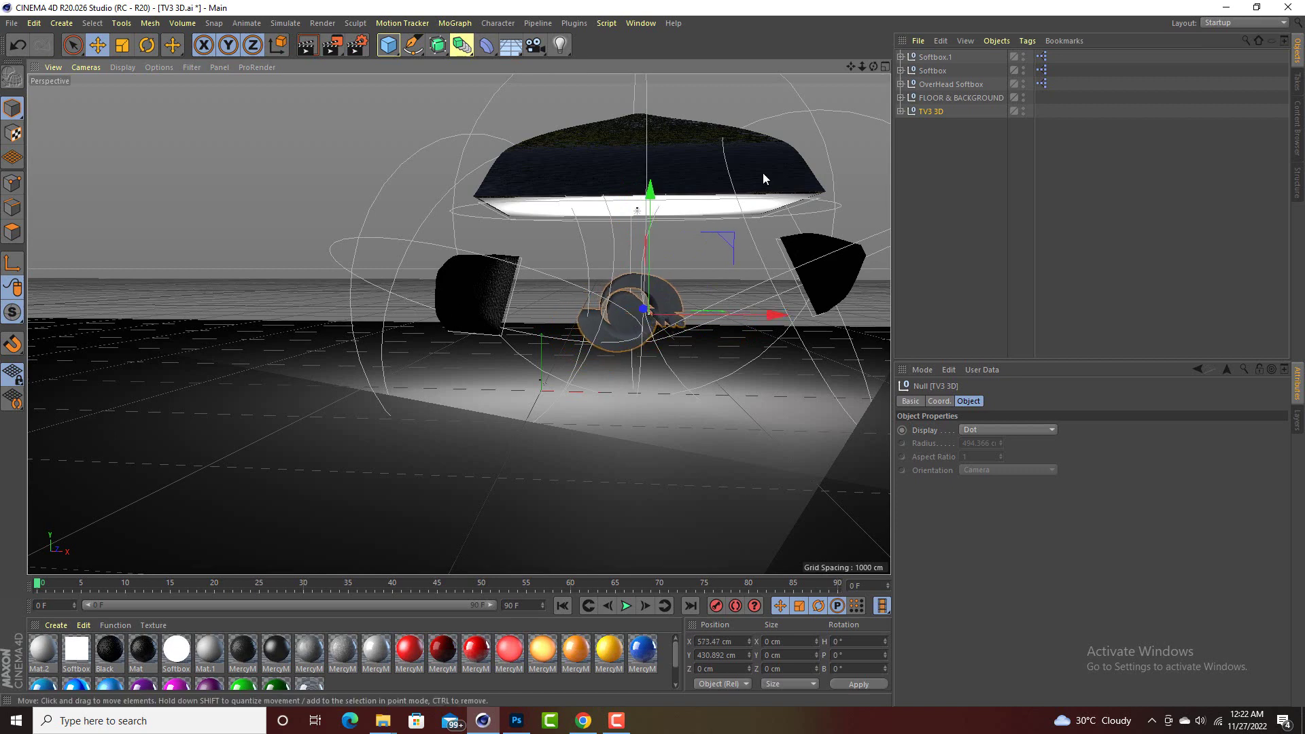
{"action": "left_click", "coordinate": [503, 358]}
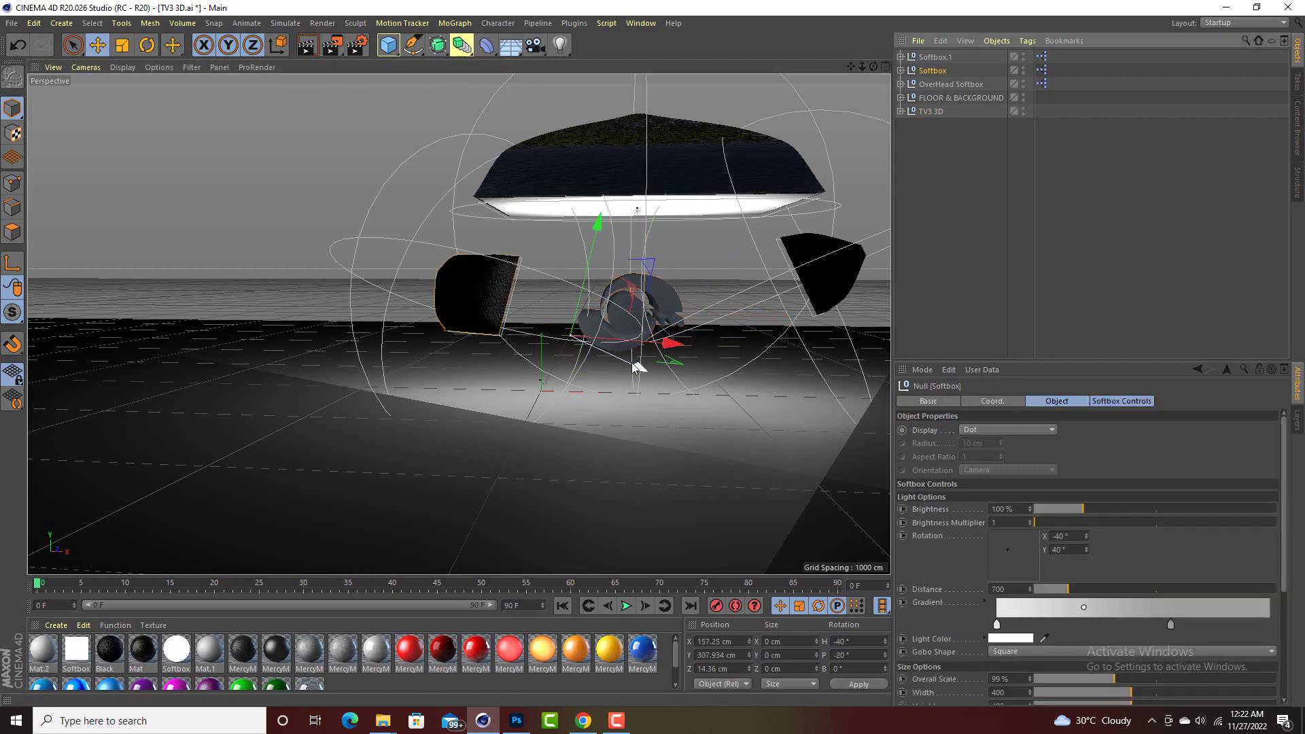
{"action": "left_click_drag", "start_coordinate": [637, 367], "coordinate": [659, 325]}
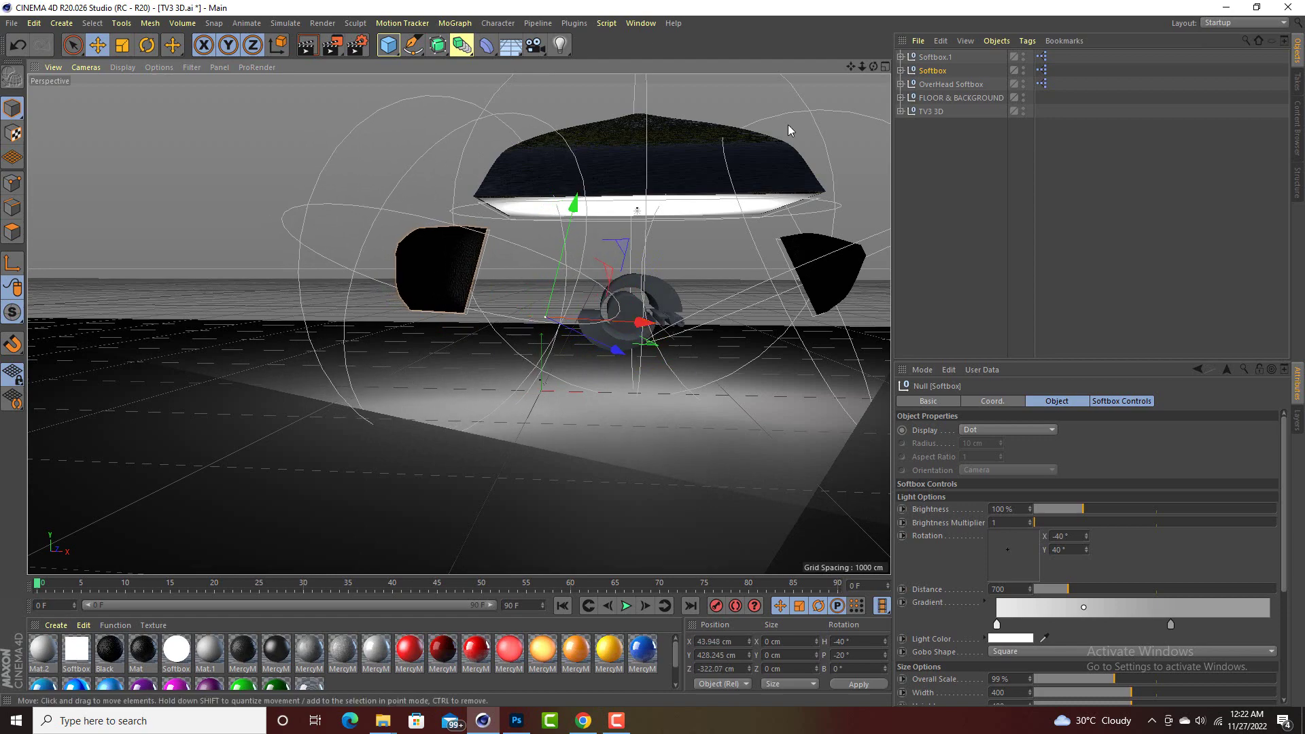
Step: Raise the TV3 3D null between the two side softboxes to about Y 529 cm
{"action": "left_click_drag", "start_coordinate": [851, 67], "coordinate": [688, 77]}
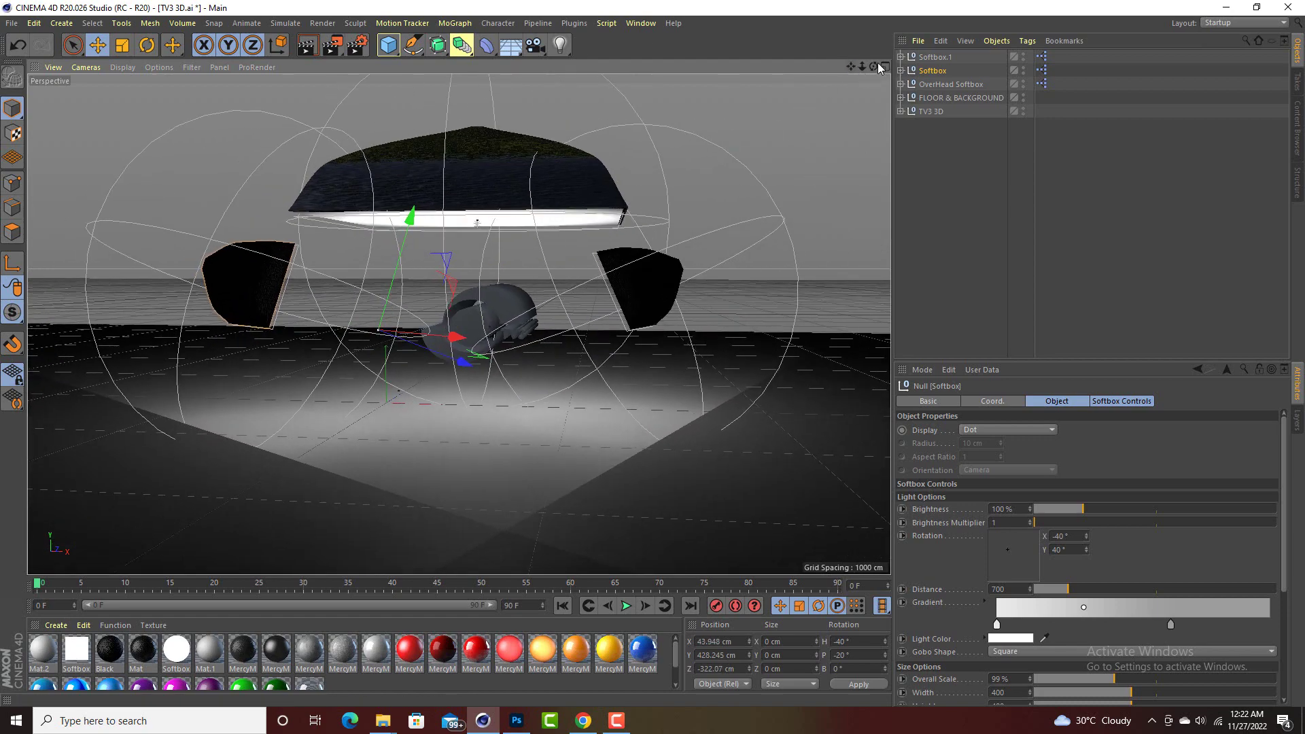
{"action": "left_click_drag", "start_coordinate": [873, 67], "coordinate": [849, 70]}
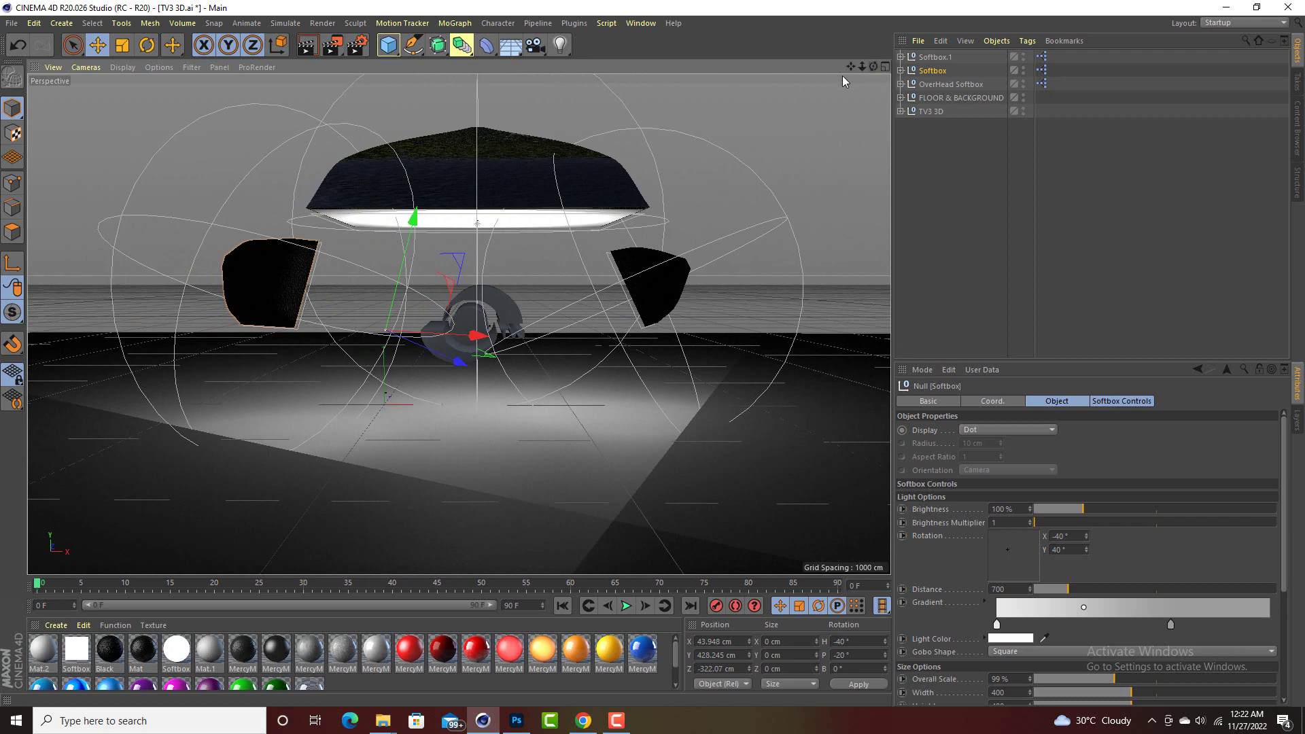
{"action": "left_click", "coordinate": [931, 112]}
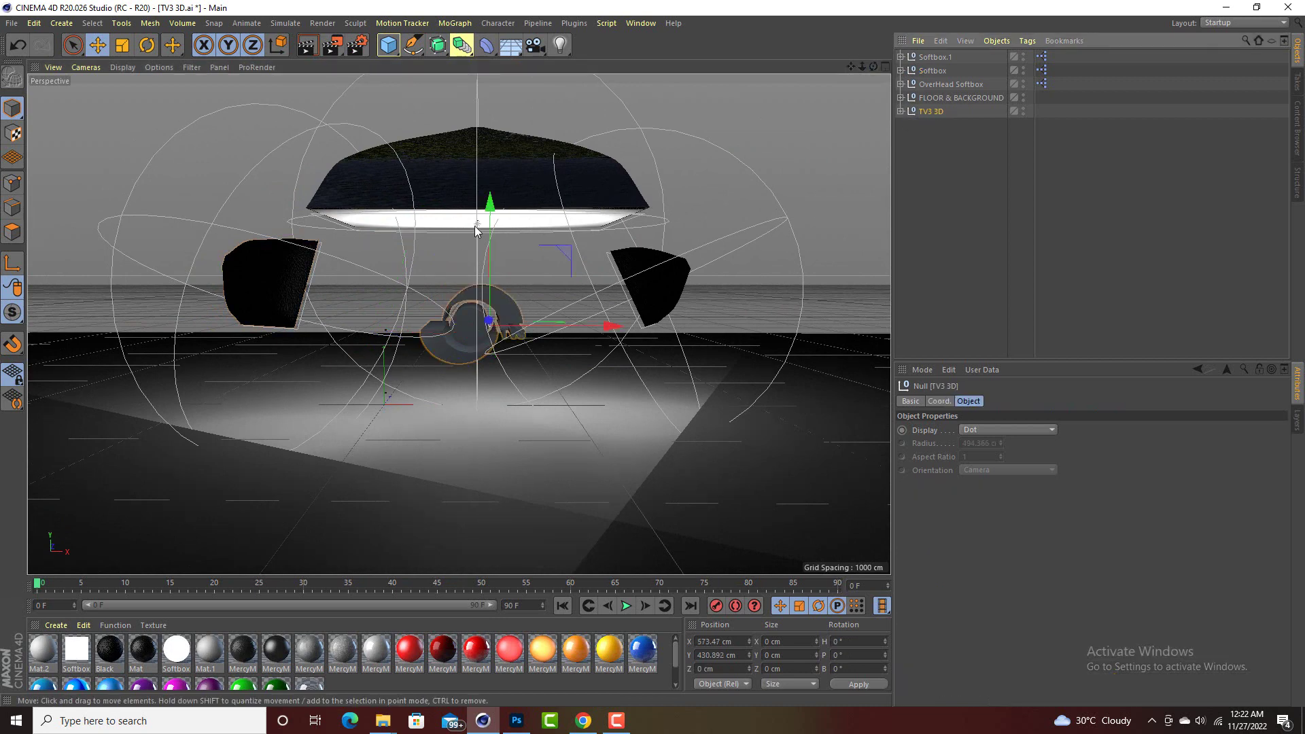
{"action": "left_click_drag", "start_coordinate": [492, 207], "coordinate": [495, 194]}
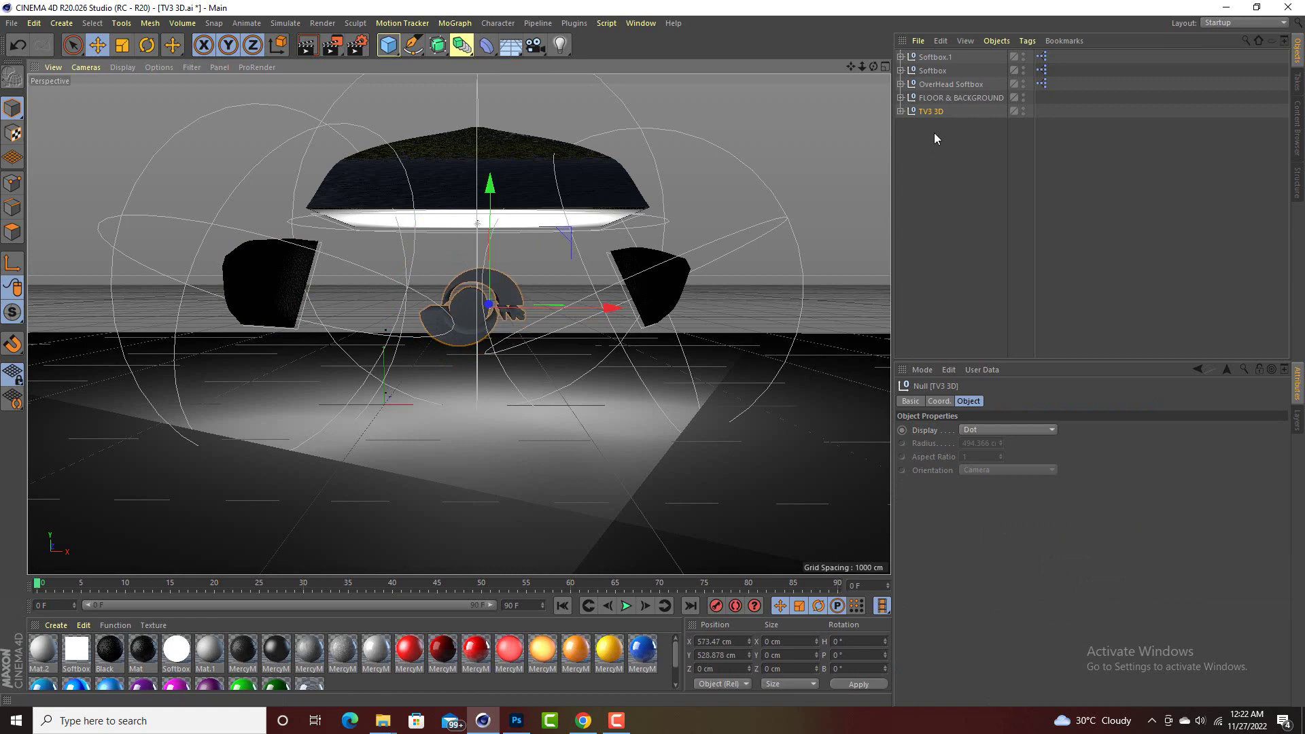
Step: Expand the TV3 3D null and set the Z extrusion depth of Extrude.5 and Extrude.4 to 50 cm
{"action": "left_click", "coordinate": [900, 111]}
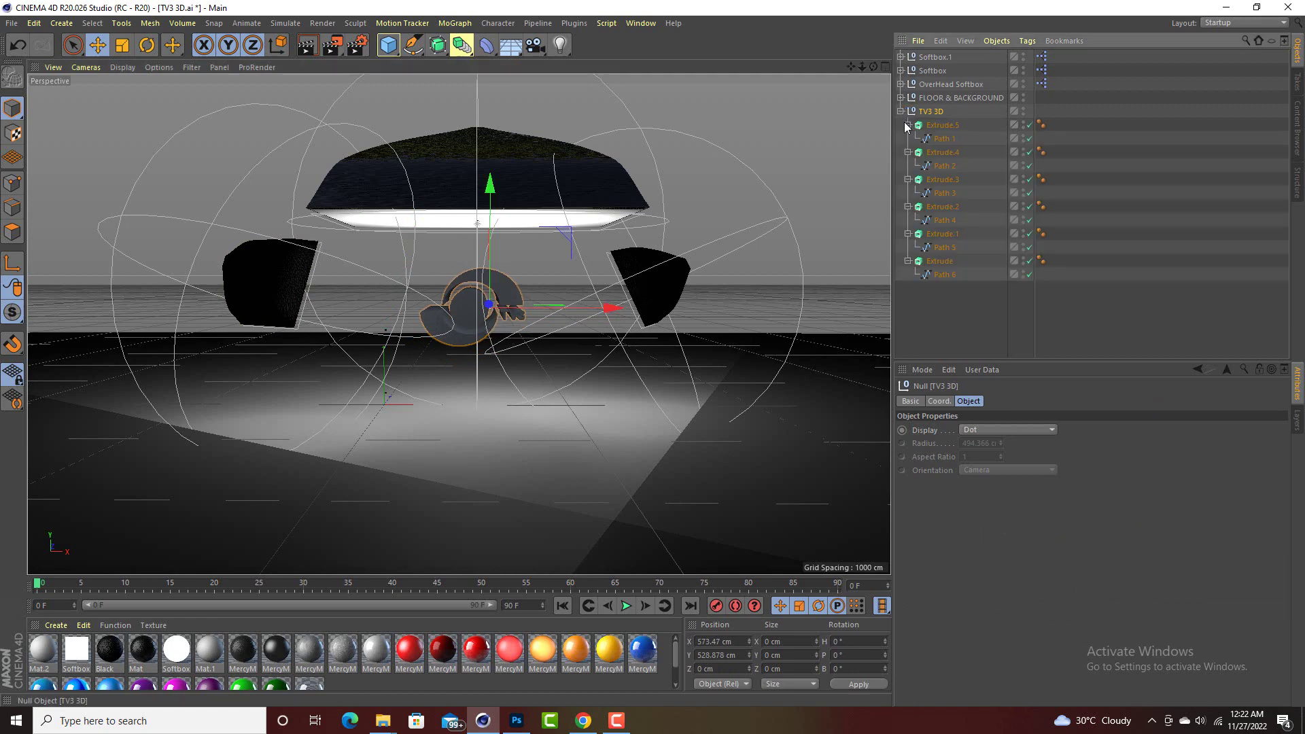
{"action": "left_click", "coordinate": [941, 125]}
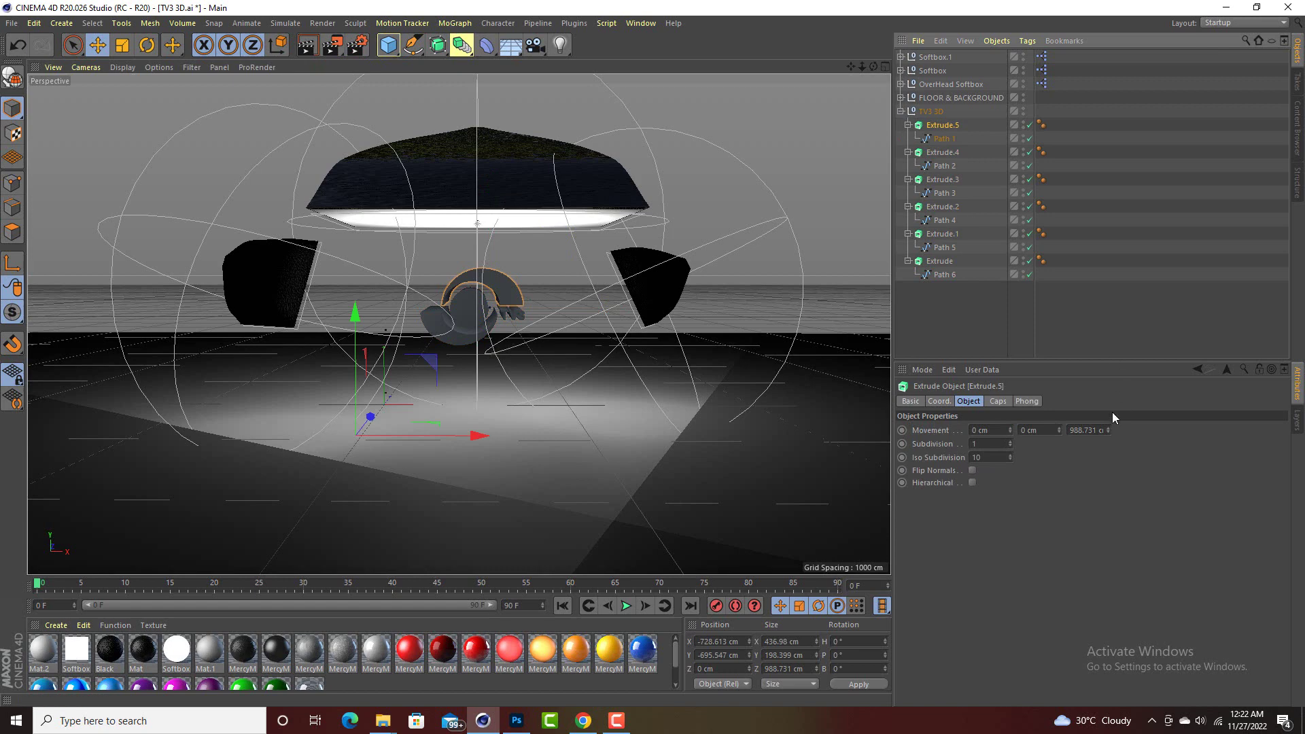
{"action": "left_click", "coordinate": [1082, 429]}
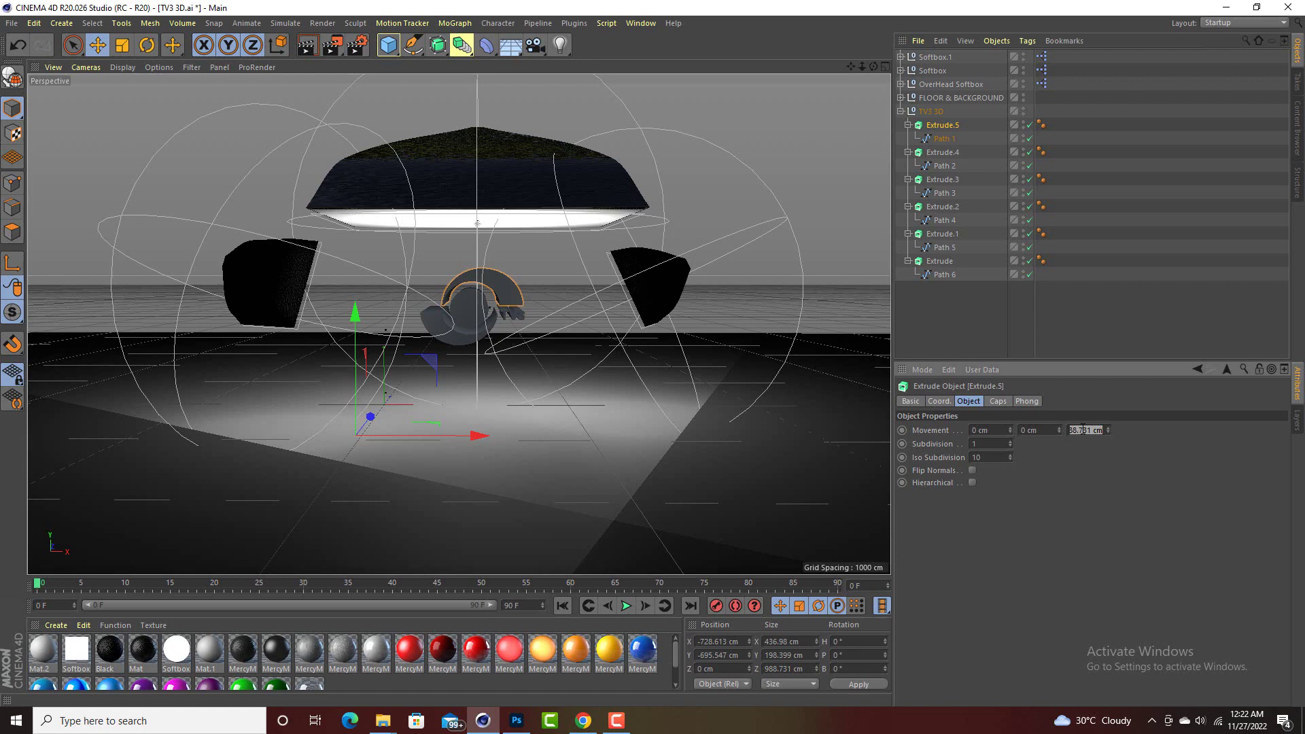
{"action": "type", "text": "50"}
{"action": "left_click", "coordinate": [942, 152]}
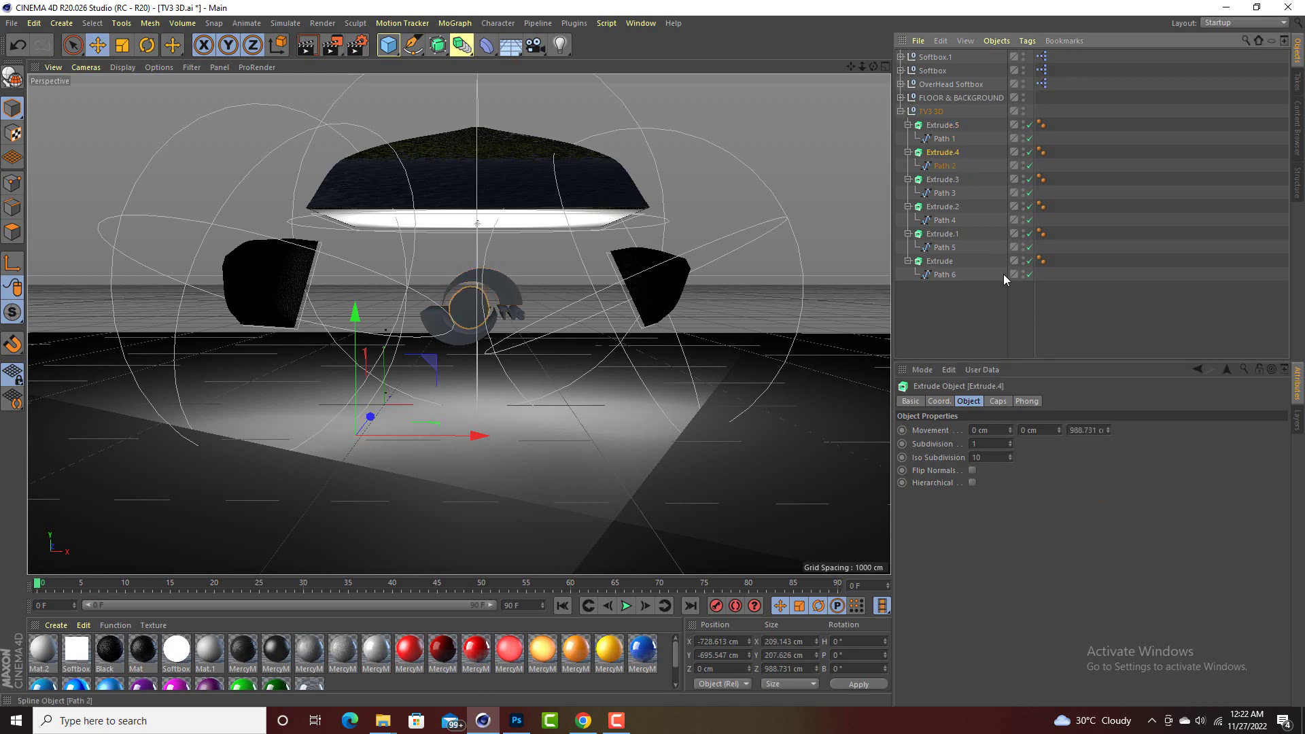
{"action": "left_click", "coordinate": [1081, 430]}
{"action": "type", "text": "50"}
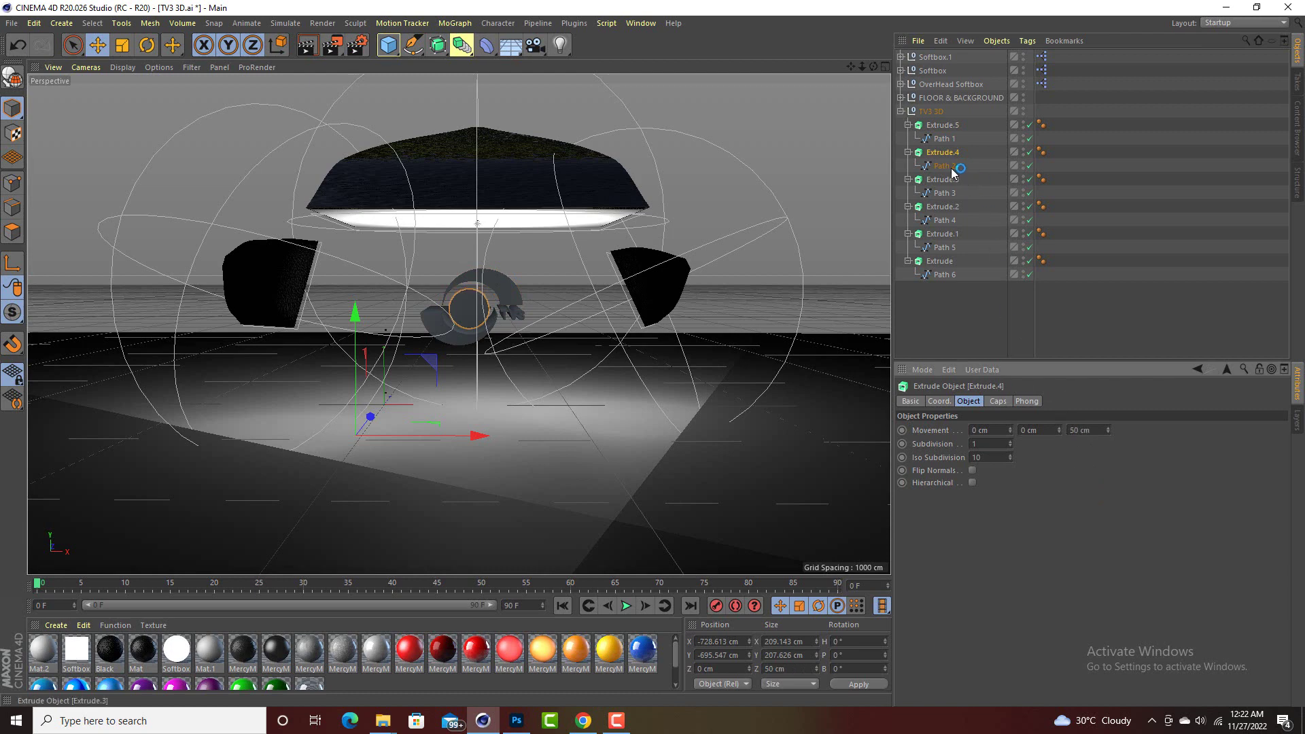
Step: Set the Z extrusion depth of Extrude.3 and Extrude.2 to 50 cm
{"action": "left_click", "coordinate": [947, 180]}
{"action": "double_click", "coordinate": [1072, 431]}
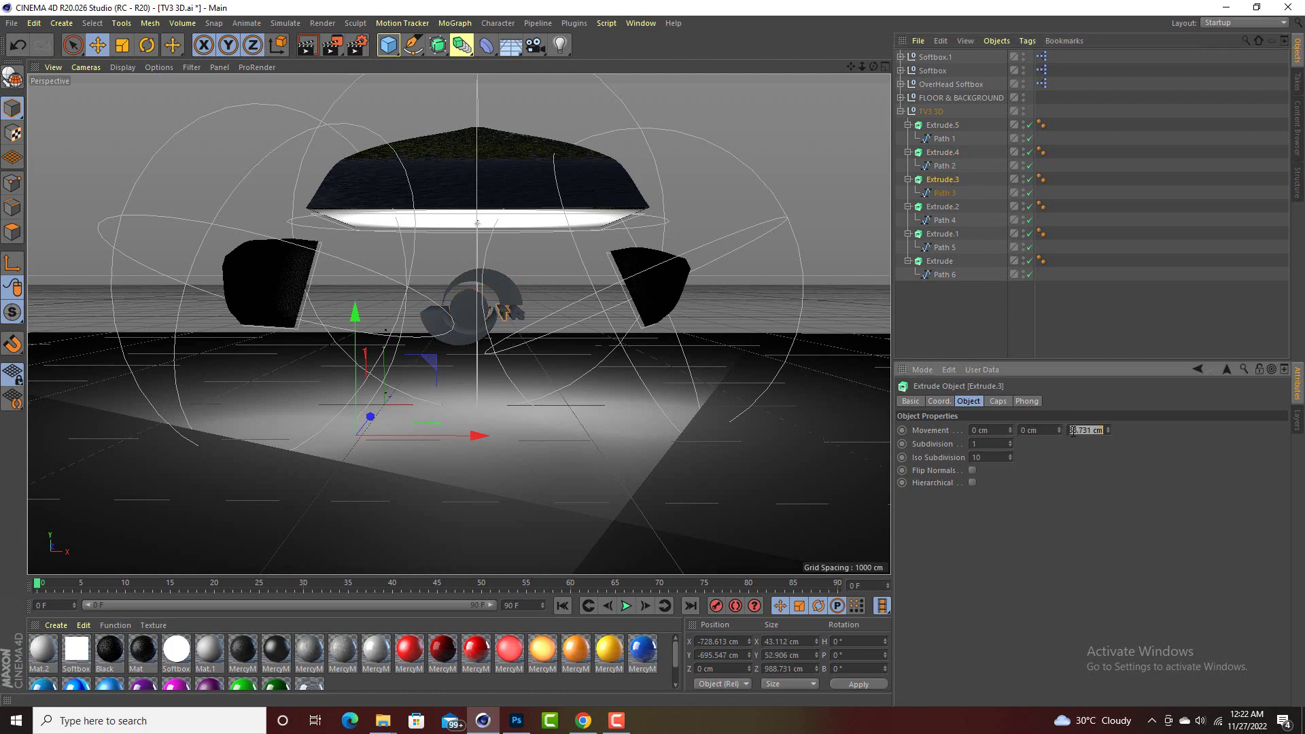
{"action": "type", "text": "50"}
{"action": "key", "text": "Return"}
{"action": "left_click", "coordinate": [943, 206]}
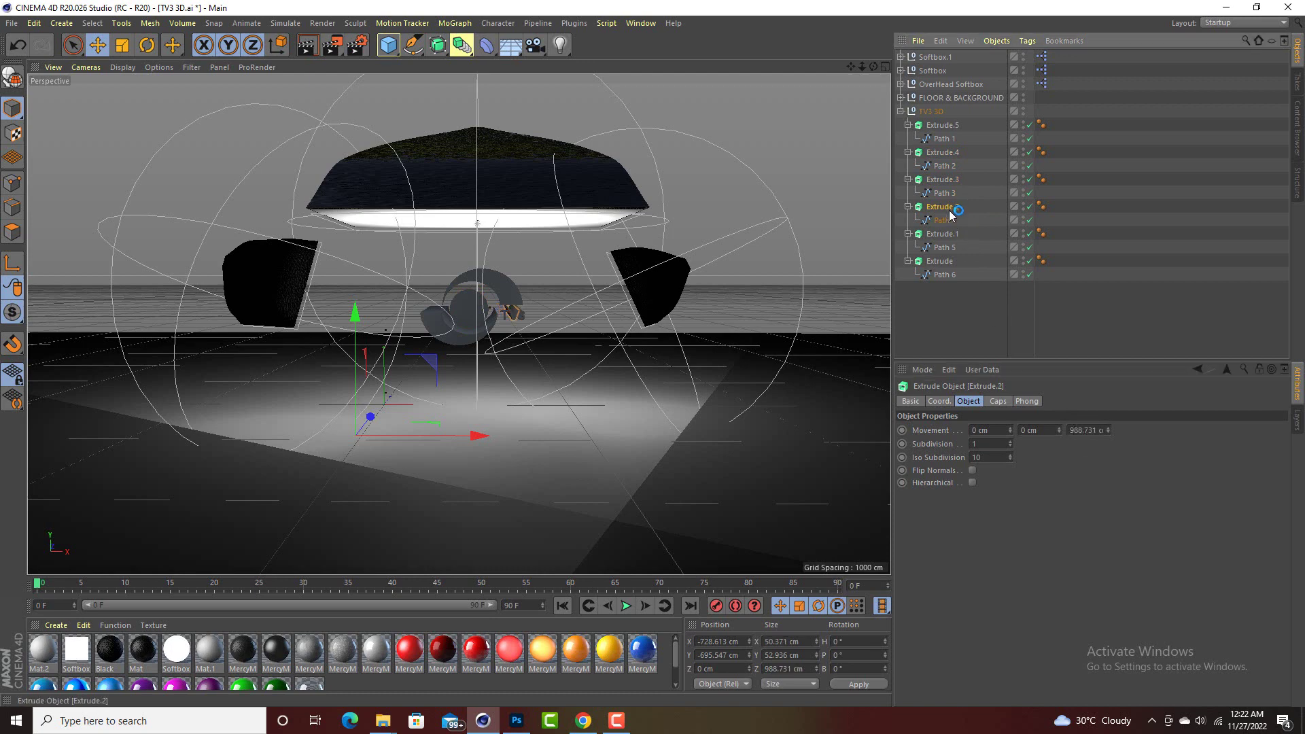
{"action": "double_click", "coordinate": [1074, 430]}
{"action": "type", "text": "5"}
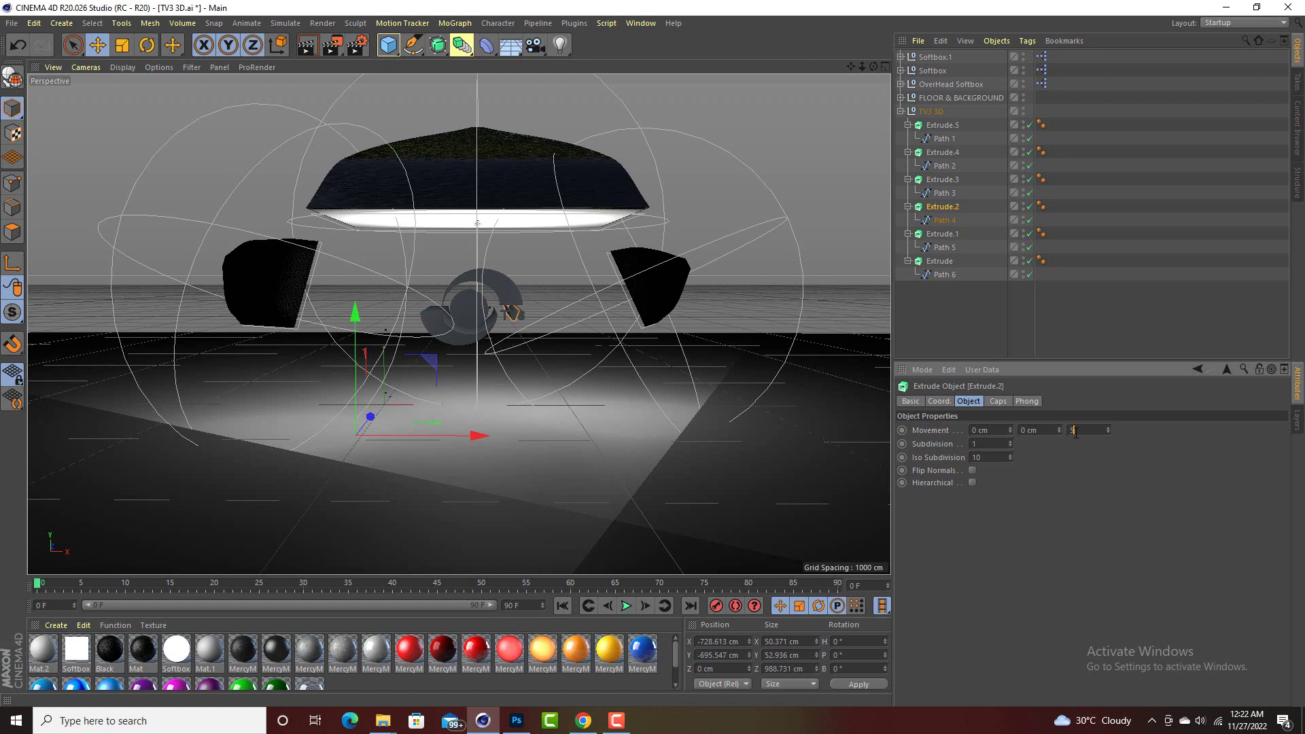
{"action": "key", "text": "Return"}
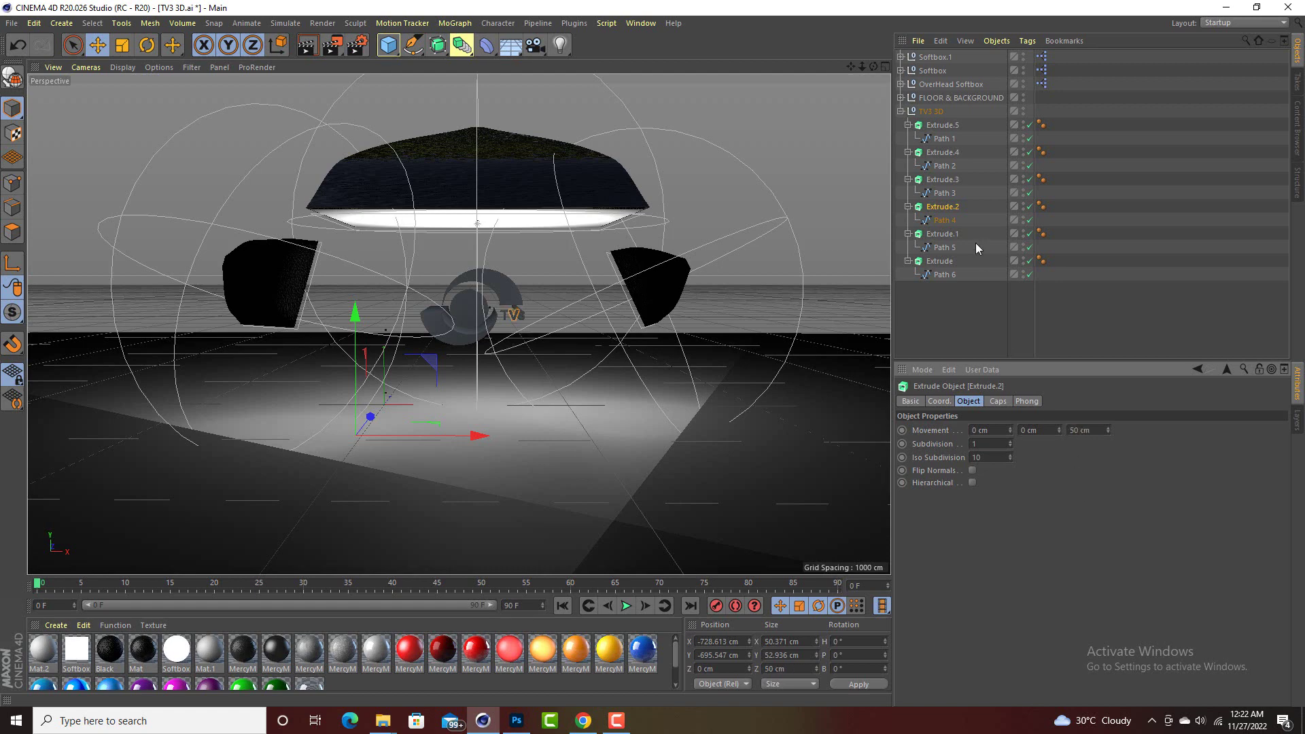
Step: Set the Z extrusion depth of Extrude.1 and the lower crescent's Extrude to 50 cm
{"action": "left_click", "coordinate": [942, 234]}
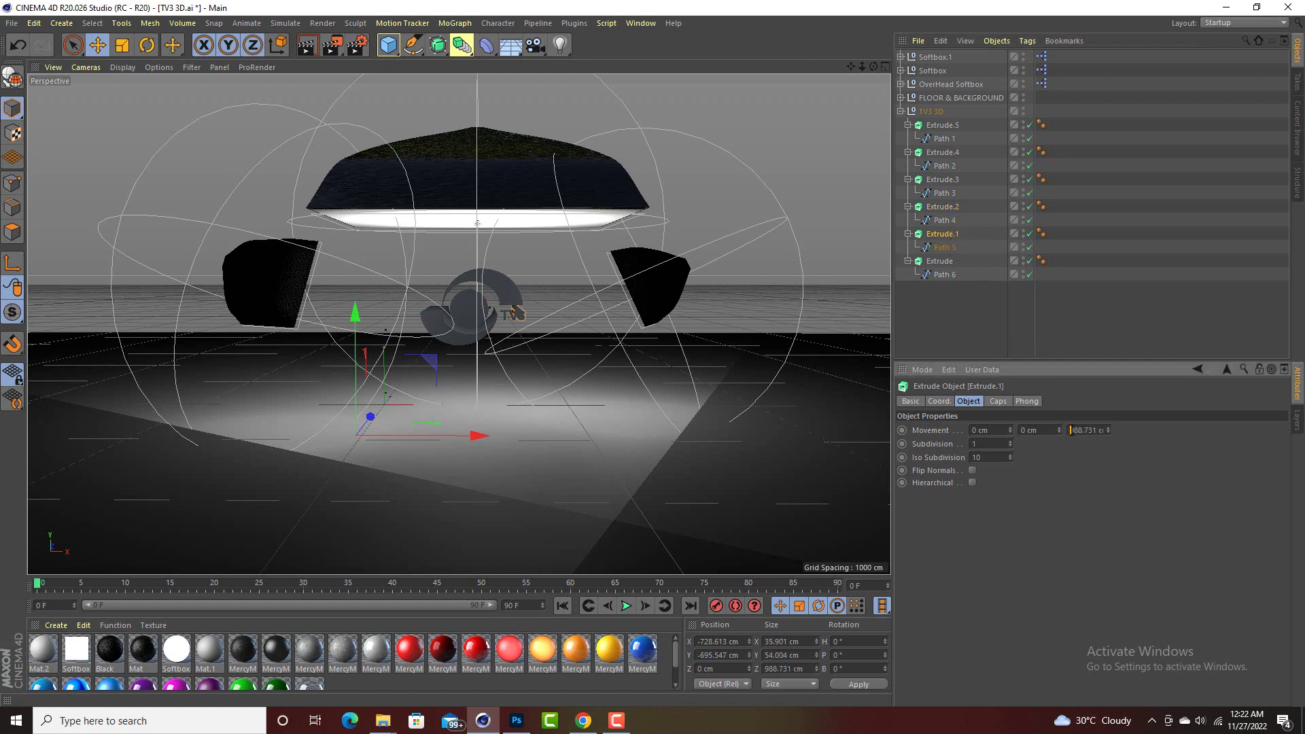
{"action": "double_click", "coordinate": [1086, 430]}
{"action": "type", "text": "50"}
{"action": "left_click", "coordinate": [939, 261]}
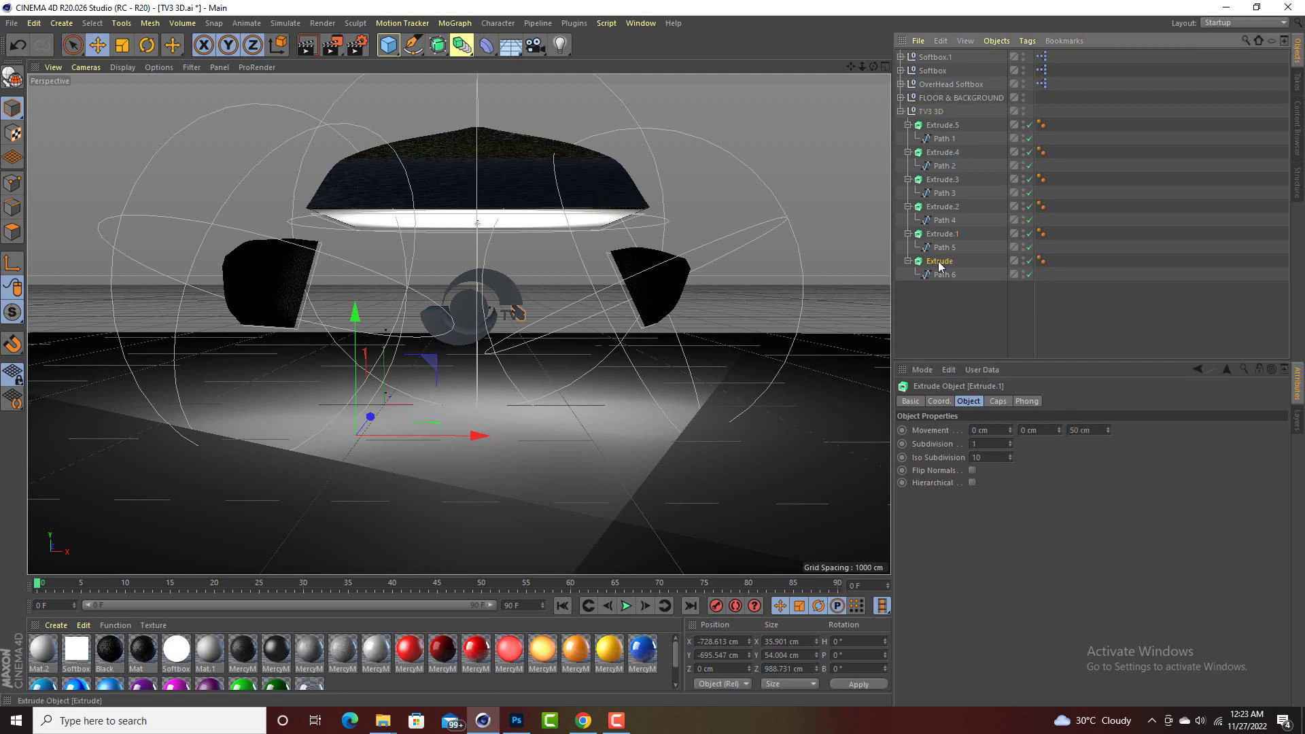
{"action": "double_click", "coordinate": [1078, 431]}
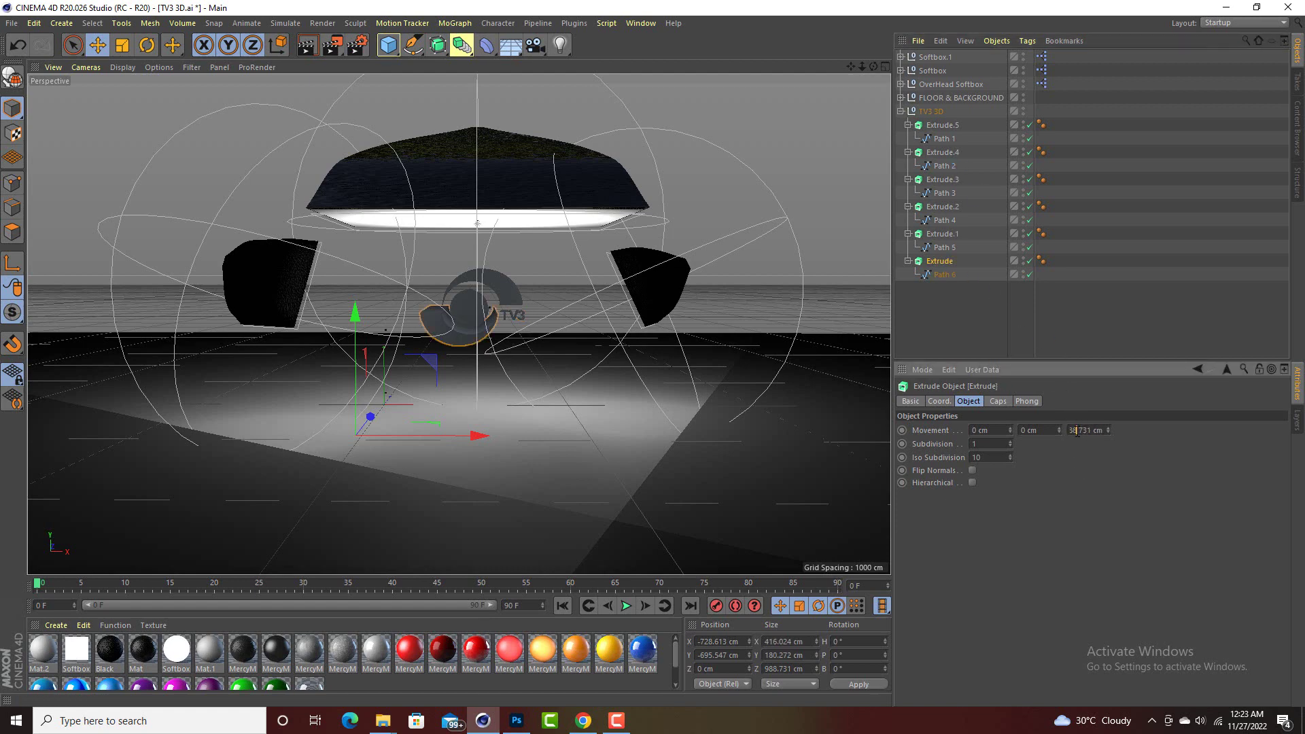
{"action": "type", "text": "50"}
{"action": "key", "text": "Return"}
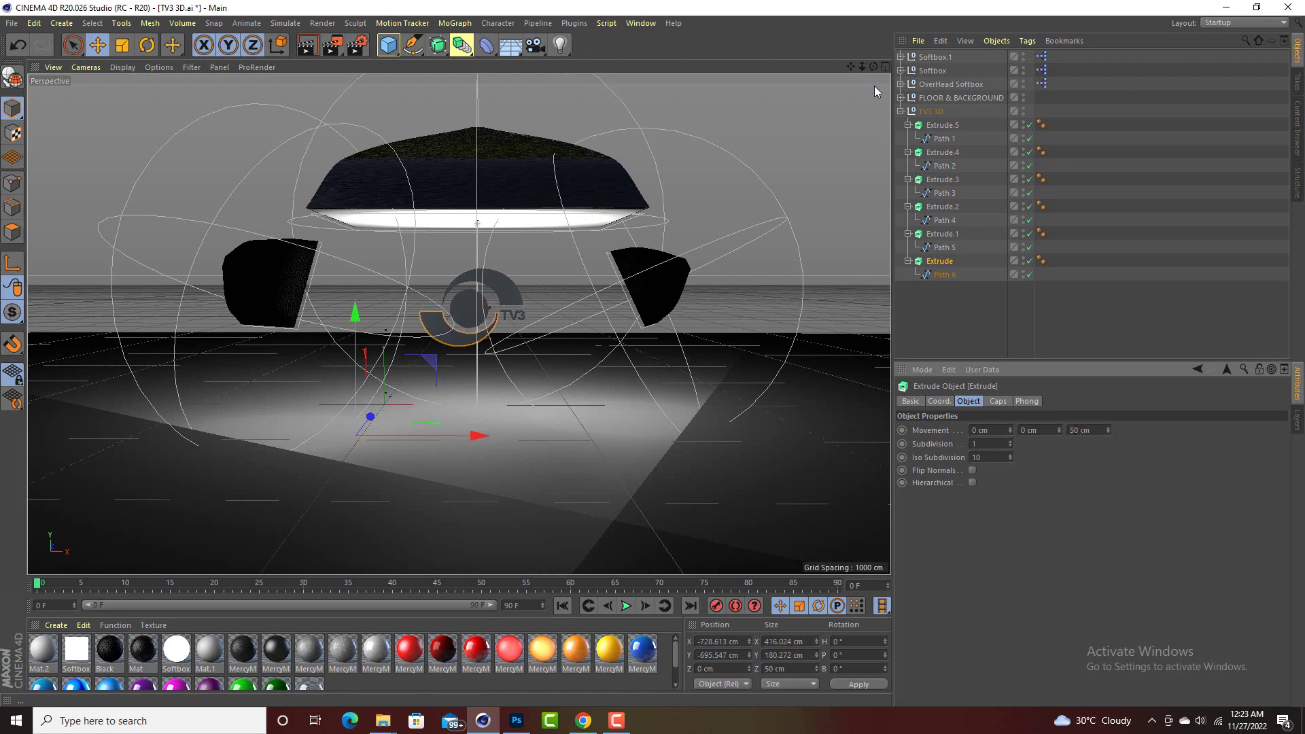
Step: Collapse the TV3 3D null in the object list and duplicate the whole null
{"action": "scroll", "coordinate": [503, 303], "scroll_direction": "up", "scroll_amount": 8}
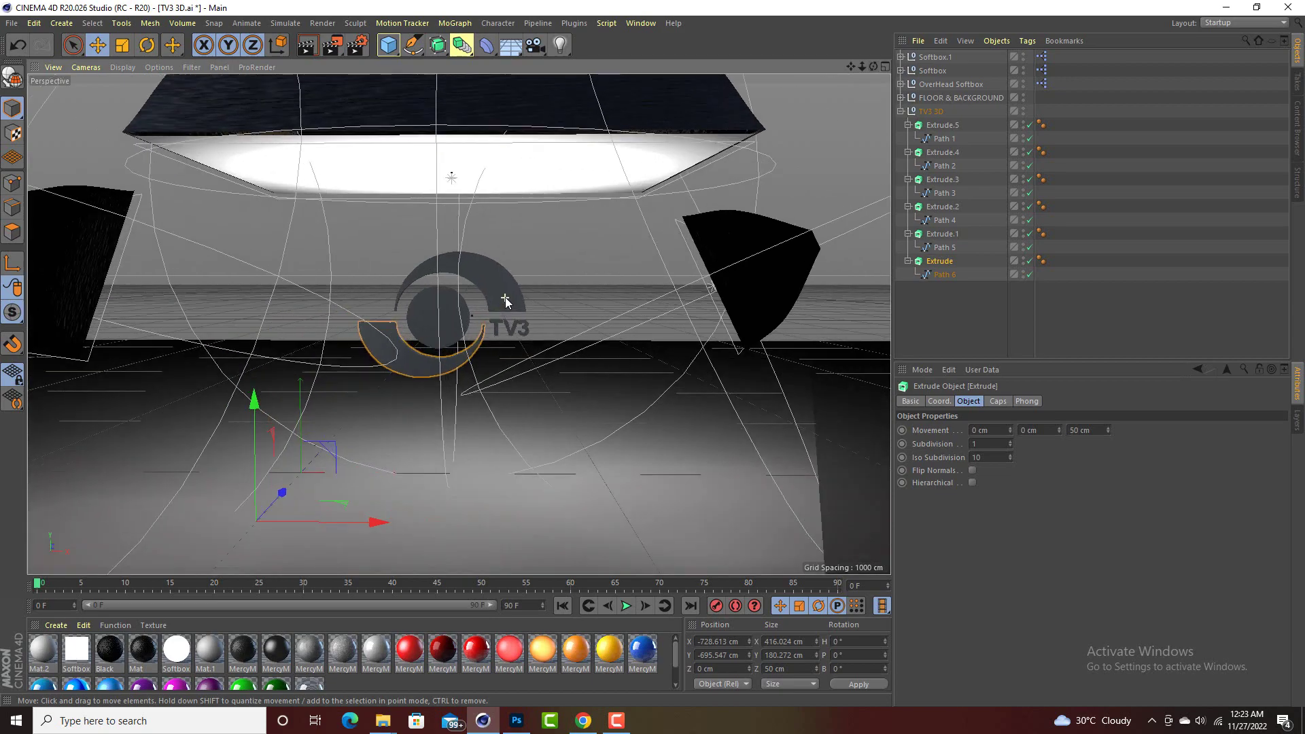
{"action": "left_click_drag", "start_coordinate": [873, 66], "coordinate": [574, 96]}
{"action": "left_click_drag", "start_coordinate": [458, 324], "coordinate": [469, 324], "text": "alt"}
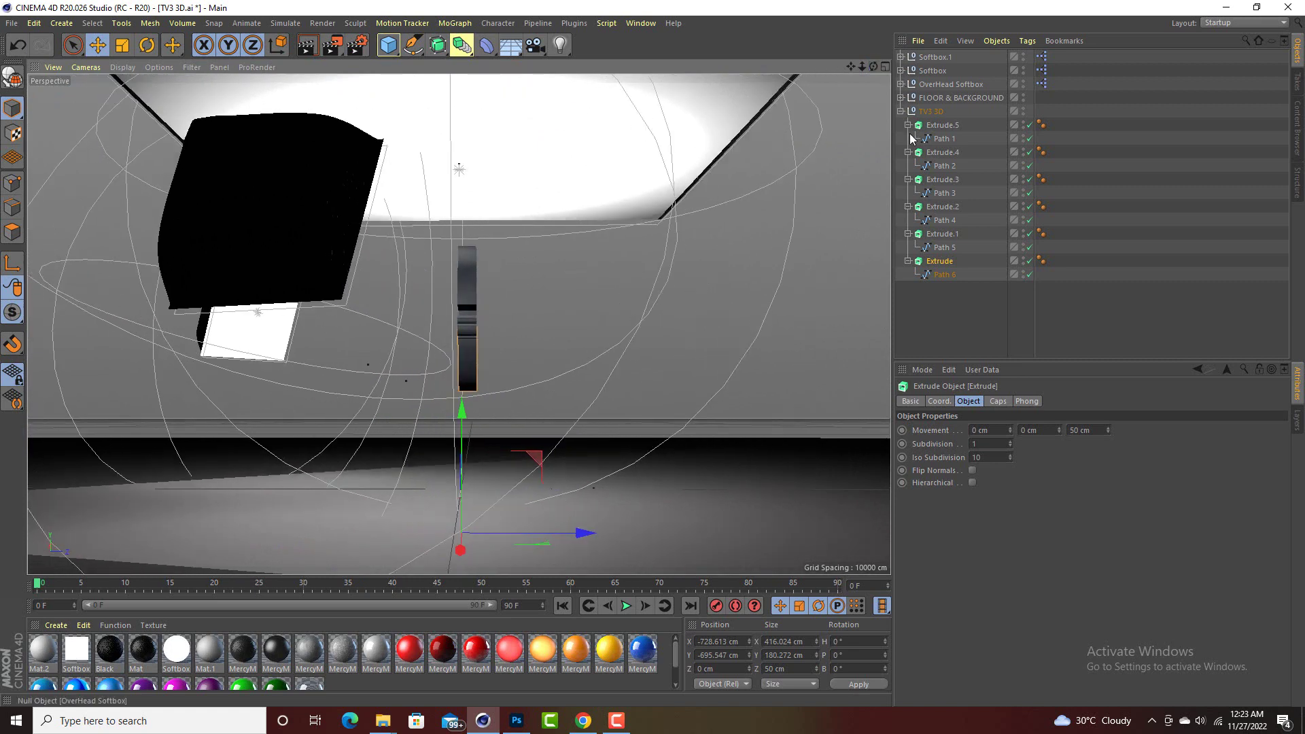
{"action": "left_click", "coordinate": [901, 111]}
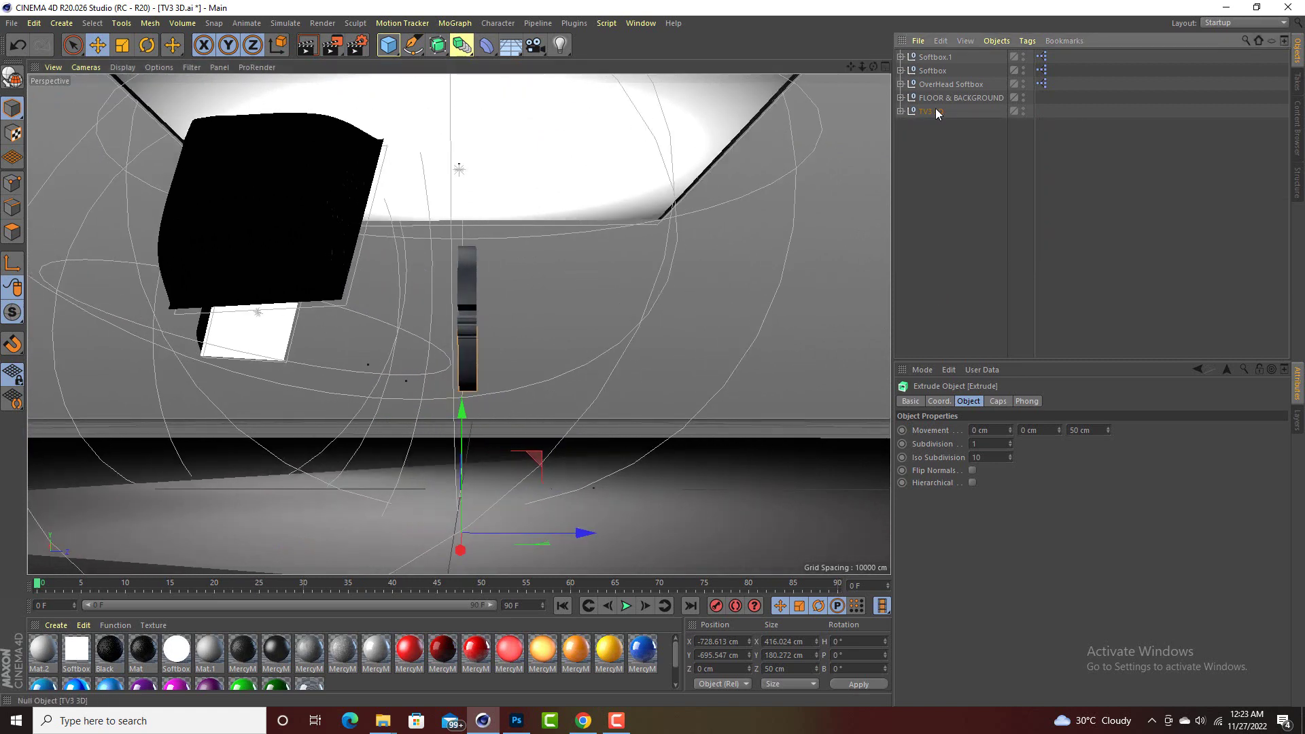
{"action": "left_click", "coordinate": [936, 112]}
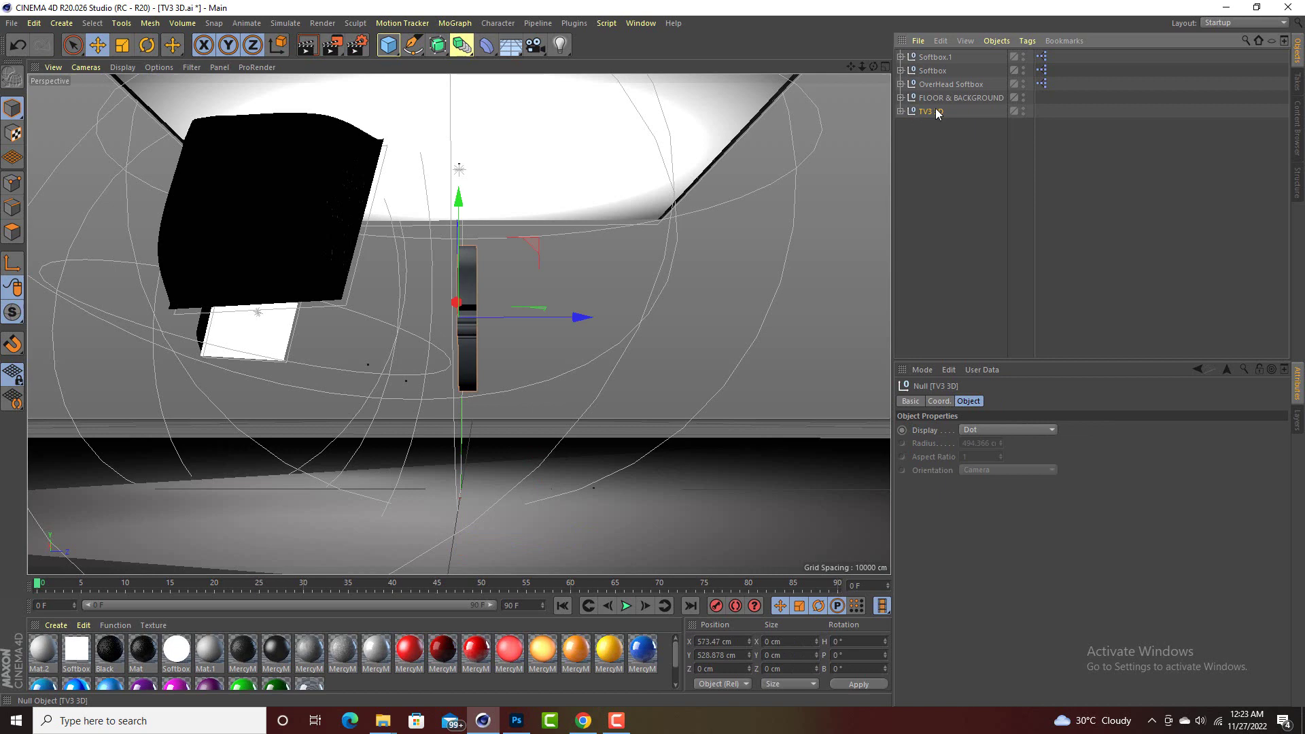
{"action": "key", "text": "ctrl+c"}
{"action": "key", "text": "ctrl+v"}
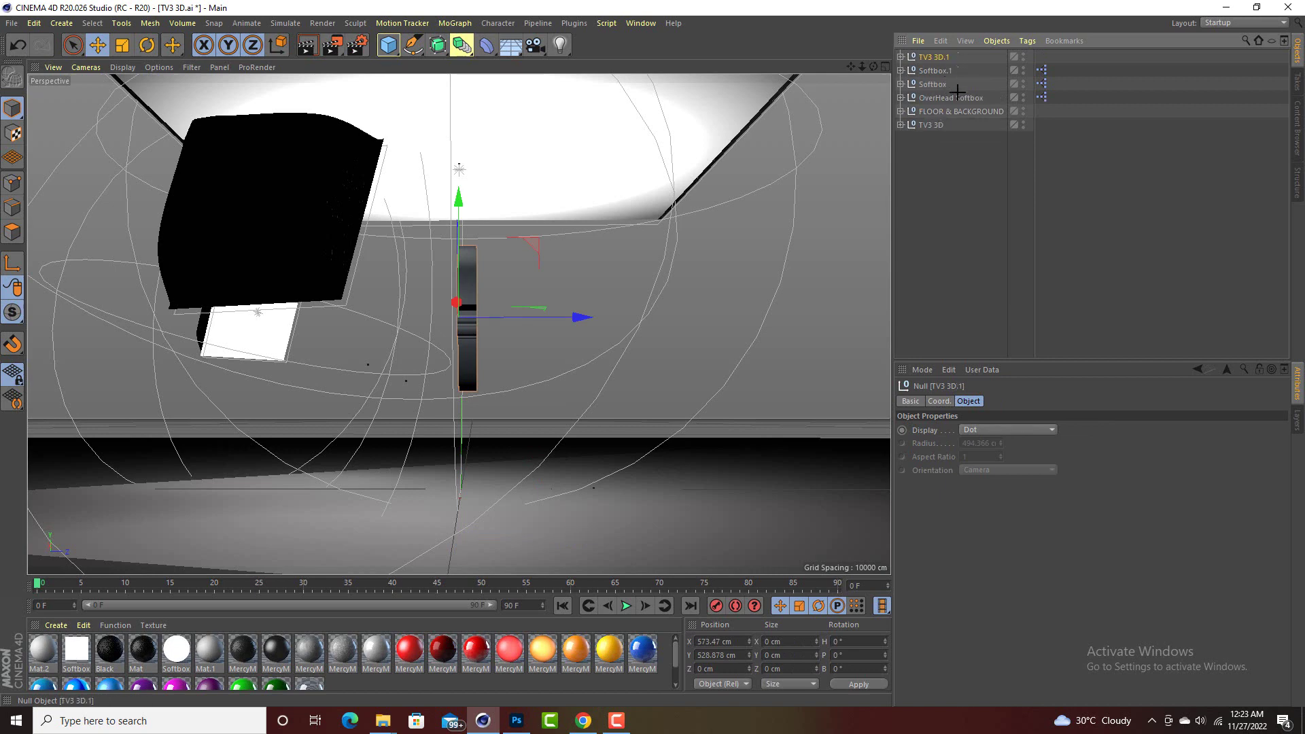
Step: Reorder the TV3 3D.1 copy in the object list so it sits directly above the original TV3 3D null
{"action": "left_click", "coordinate": [955, 97]}
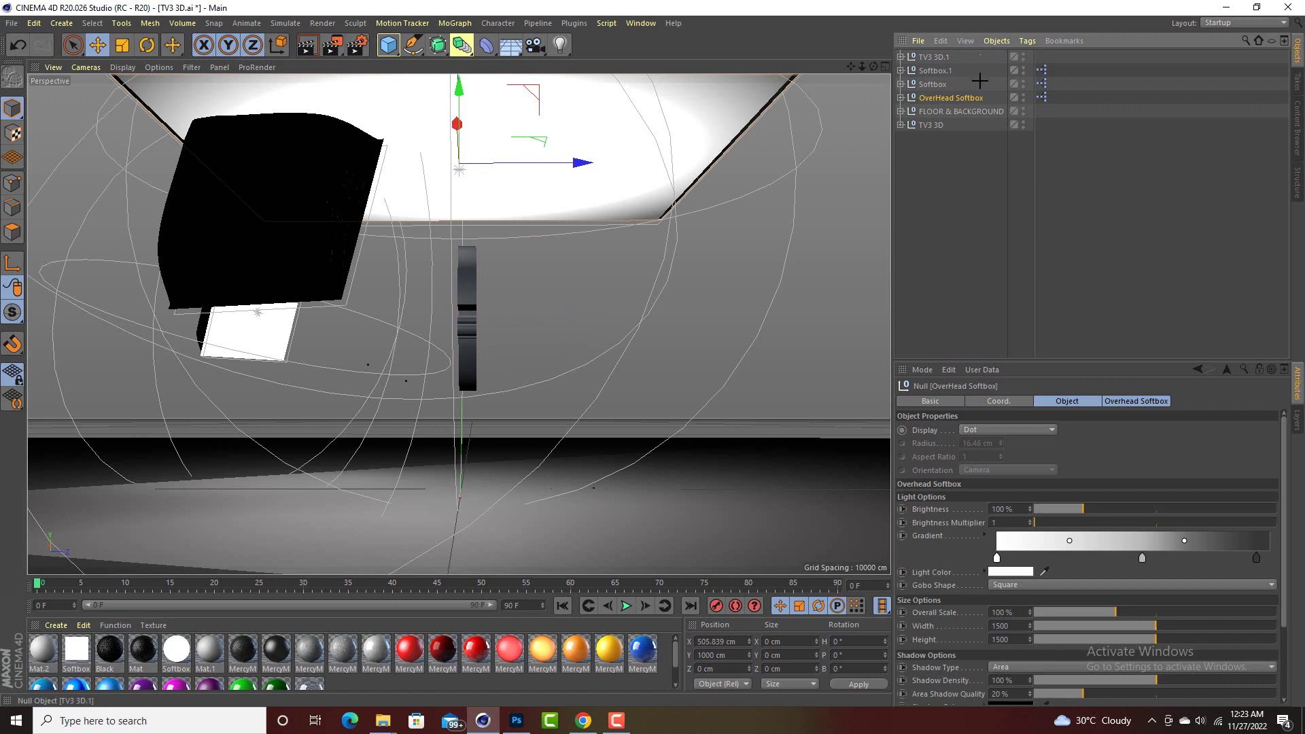
{"action": "left_click_drag", "start_coordinate": [979, 81], "coordinate": [979, 77]}
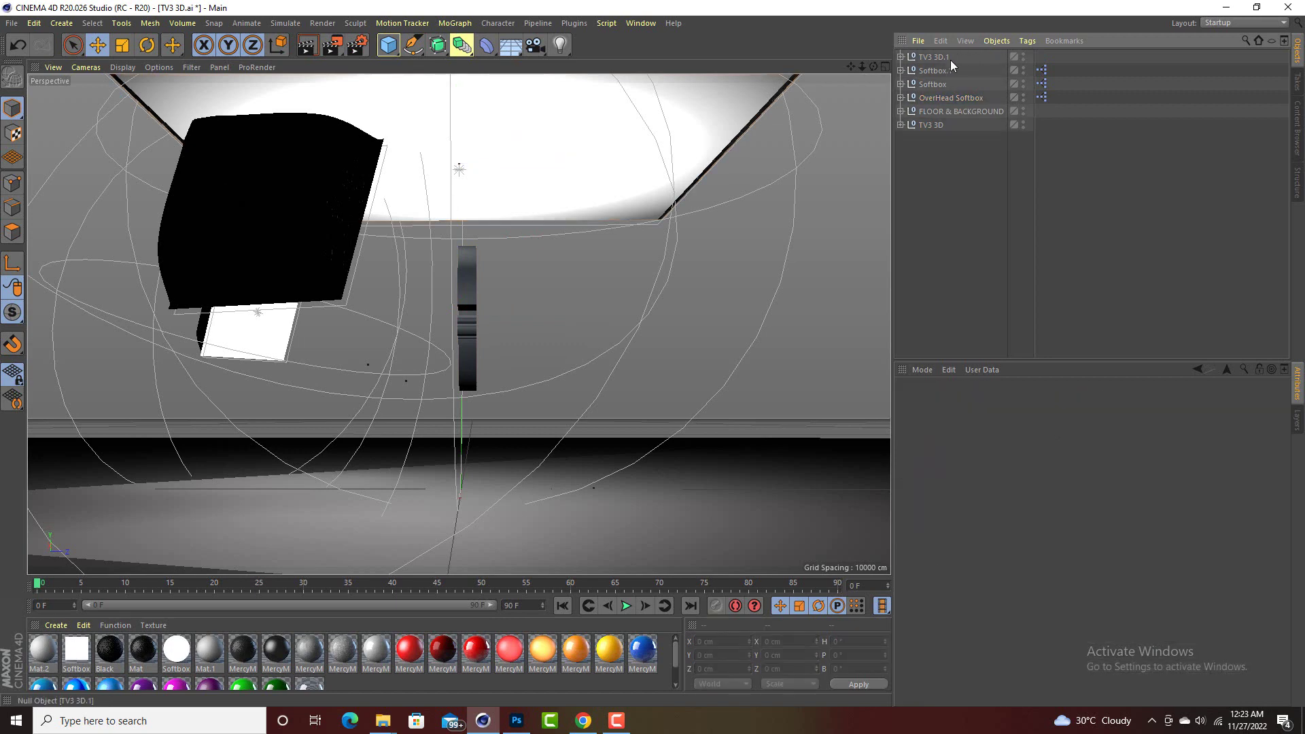
{"action": "left_click", "coordinate": [943, 60]}
{"action": "left_click_drag", "start_coordinate": [952, 59], "coordinate": [955, 119]}
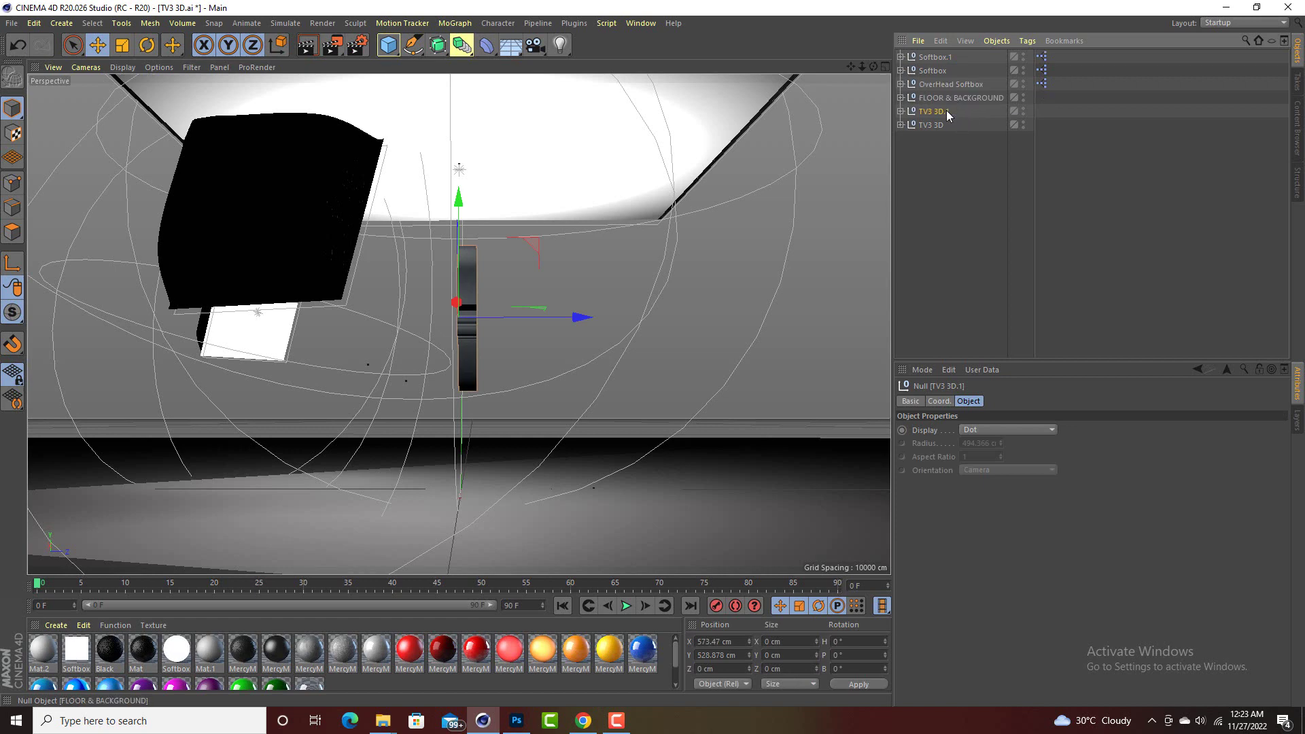
Step: Make a second duplicate of the original TV3 3D null
{"action": "left_click", "coordinate": [941, 124]}
{"action": "key", "text": "ctrl+c"}
{"action": "key", "text": "ctrl+v"}
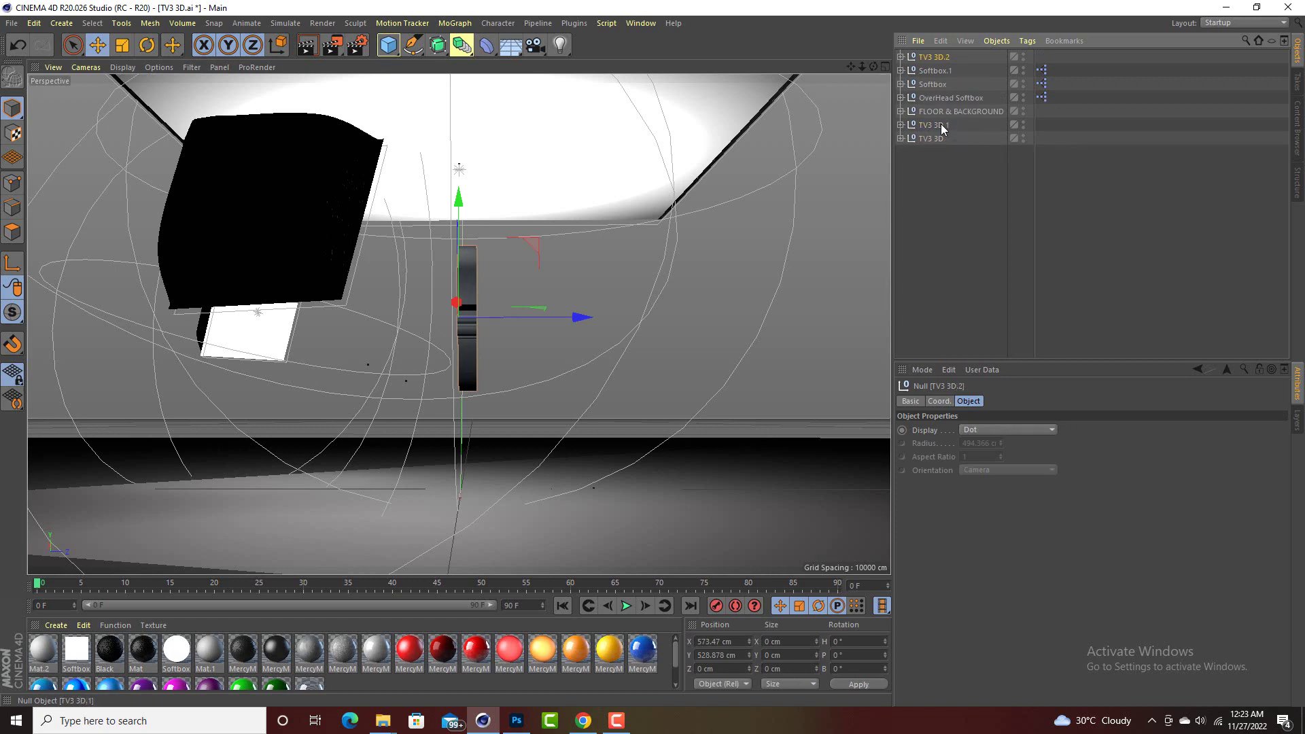
Step: Reorder TV3 3D.2 directly above TV3 3D.1 in the object list and shift TV3 3D.1 about 54 cm along Z
{"action": "left_click_drag", "start_coordinate": [952, 60], "coordinate": [955, 121]}
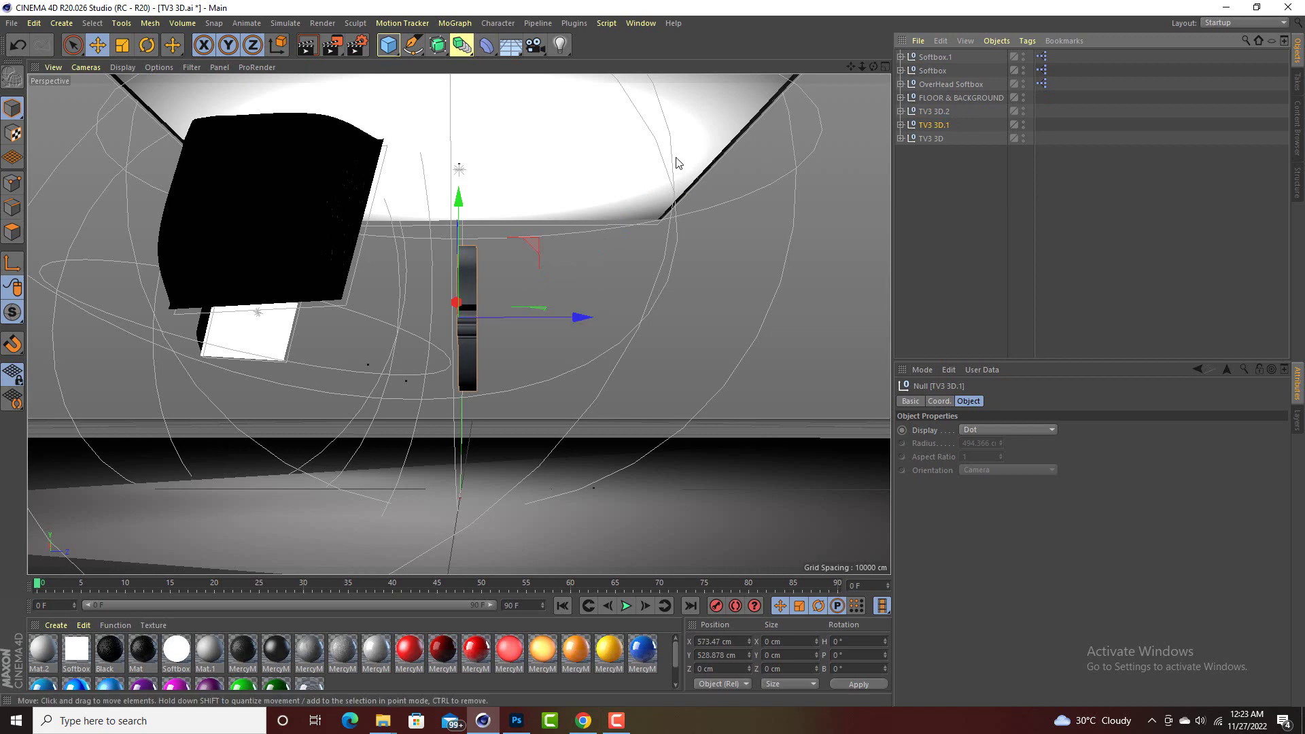
{"action": "mouse_move", "coordinate": [577, 320]}
{"action": "left_mouse_down"}
{"action": "mouse_move", "coordinate": [608, 323]}
{"action": "mouse_move", "coordinate": [598, 326]}
{"action": "left_mouse_up"}
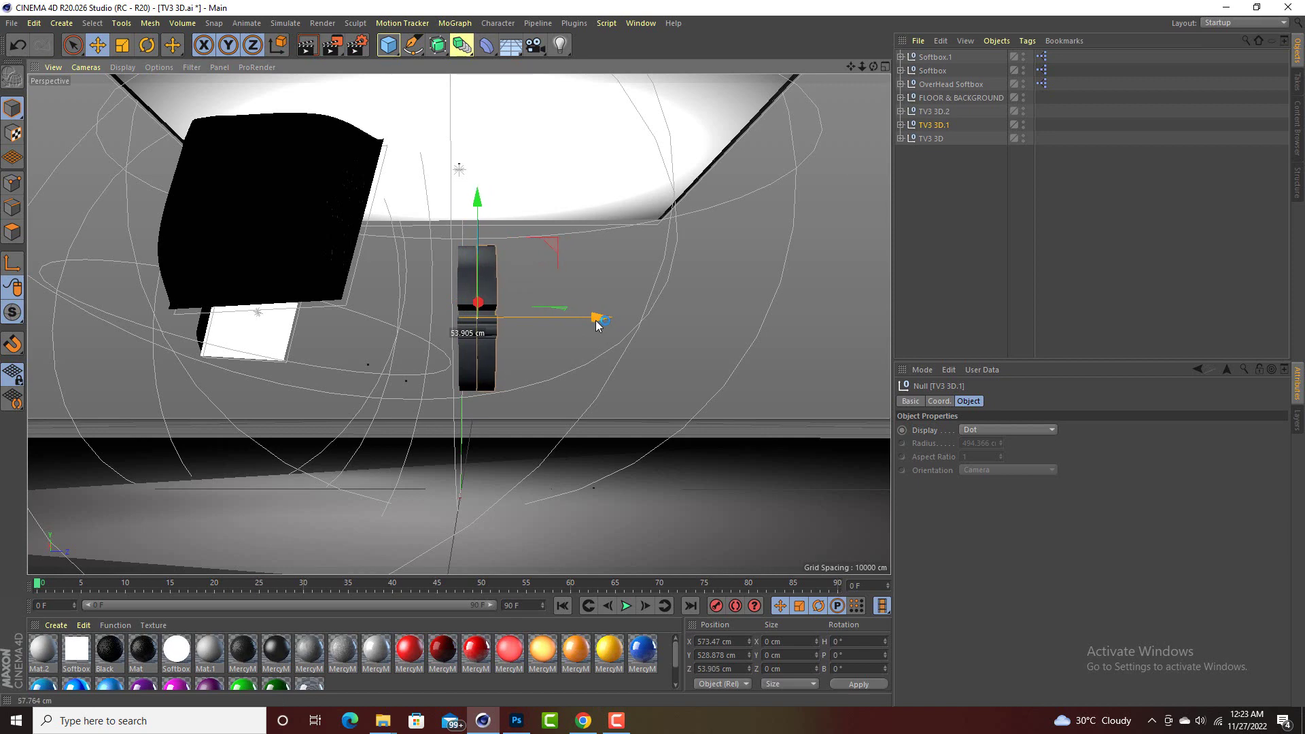
Step: Move TV3 3D.2 along Z until it sits directly behind TV3 3D.1, stacking the three logo copies in depth
{"action": "left_click", "coordinate": [925, 111]}
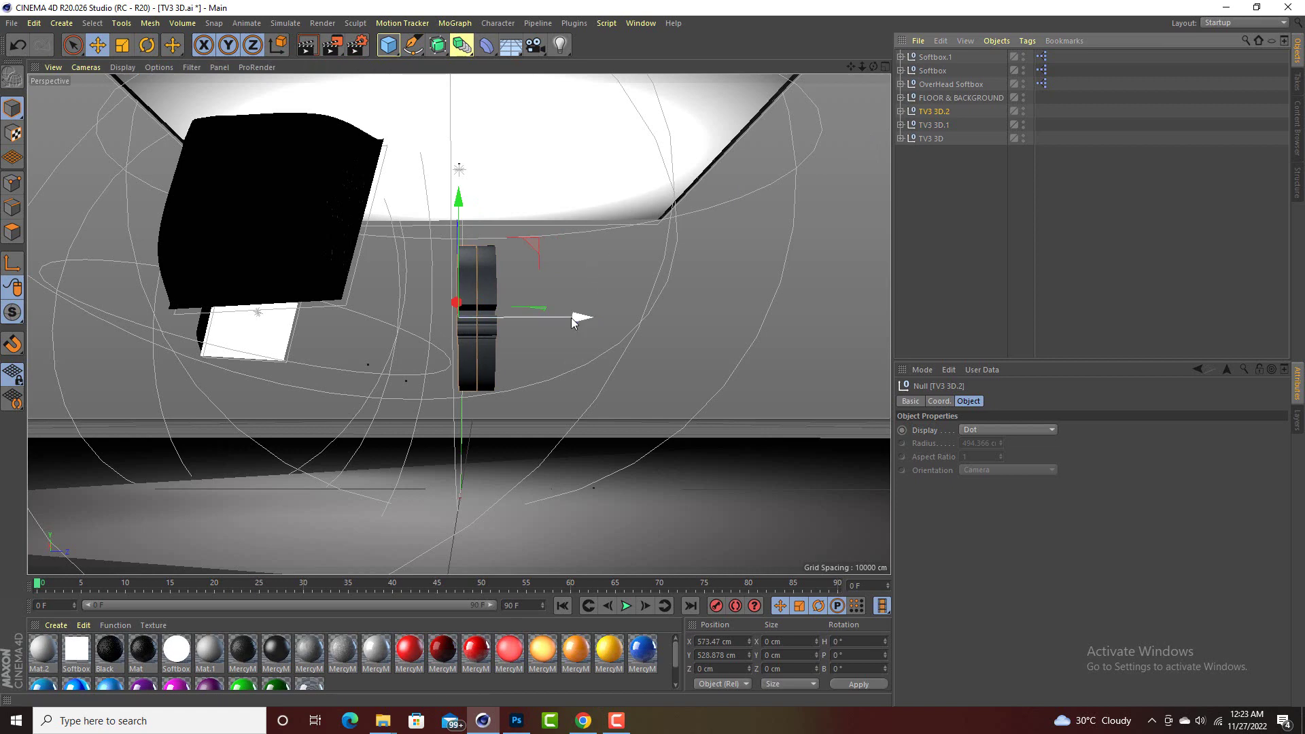
{"action": "left_click_drag", "start_coordinate": [579, 317], "coordinate": [616, 323]}
{"action": "left_click", "coordinate": [945, 128]}
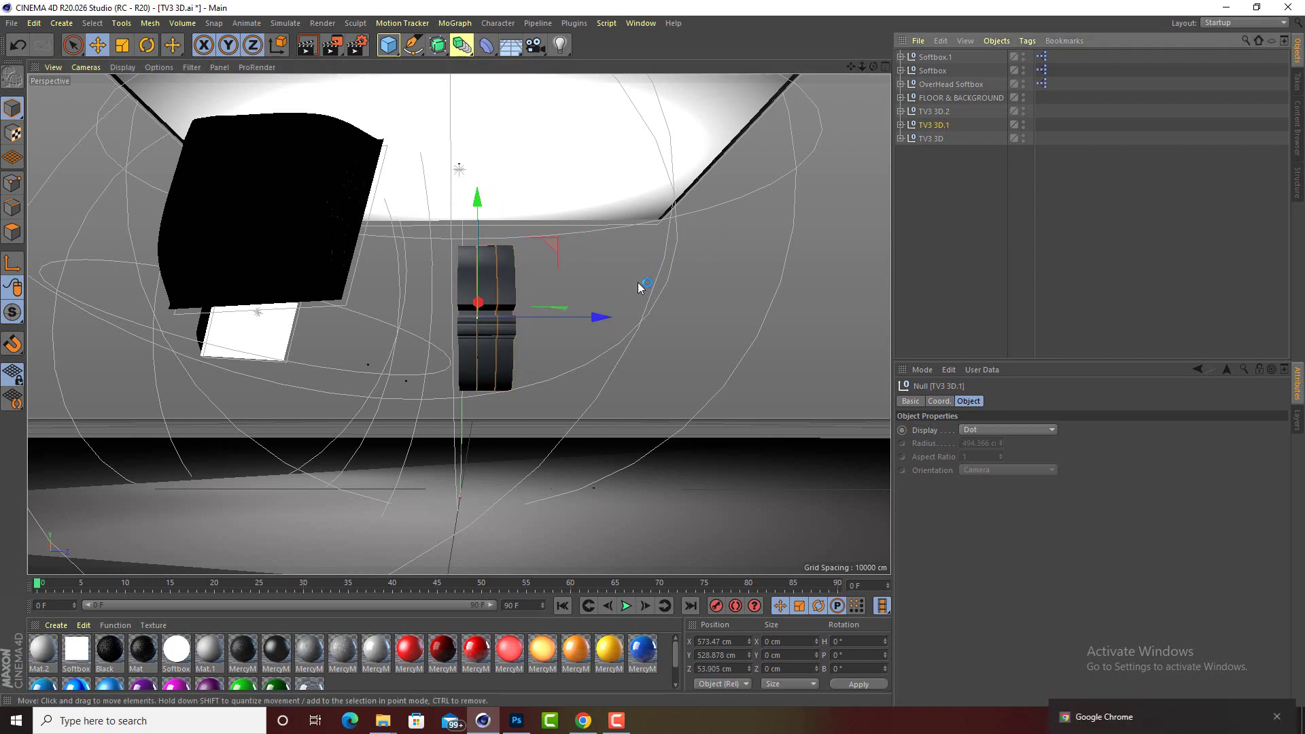
{"action": "left_click_drag", "start_coordinate": [610, 317], "coordinate": [605, 317]}
{"action": "left_click", "coordinate": [929, 198]}
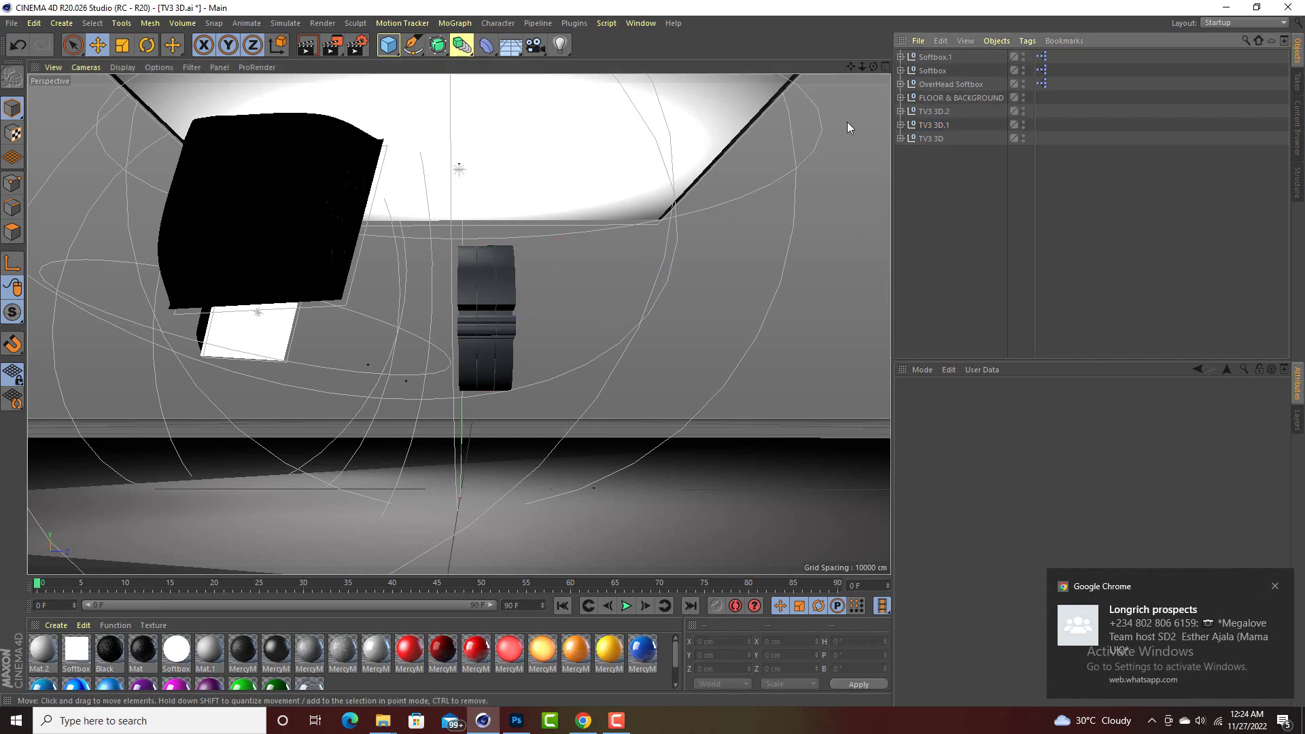
Step: Switch to Photoshop, show the tv3-1 layer to check the logo's original colours, and return to Cinema 4D
{"action": "left_click_drag", "start_coordinate": [875, 68], "coordinate": [1044, 57]}
{"action": "left_click_drag", "start_coordinate": [459, 324], "coordinate": [459, 325]}
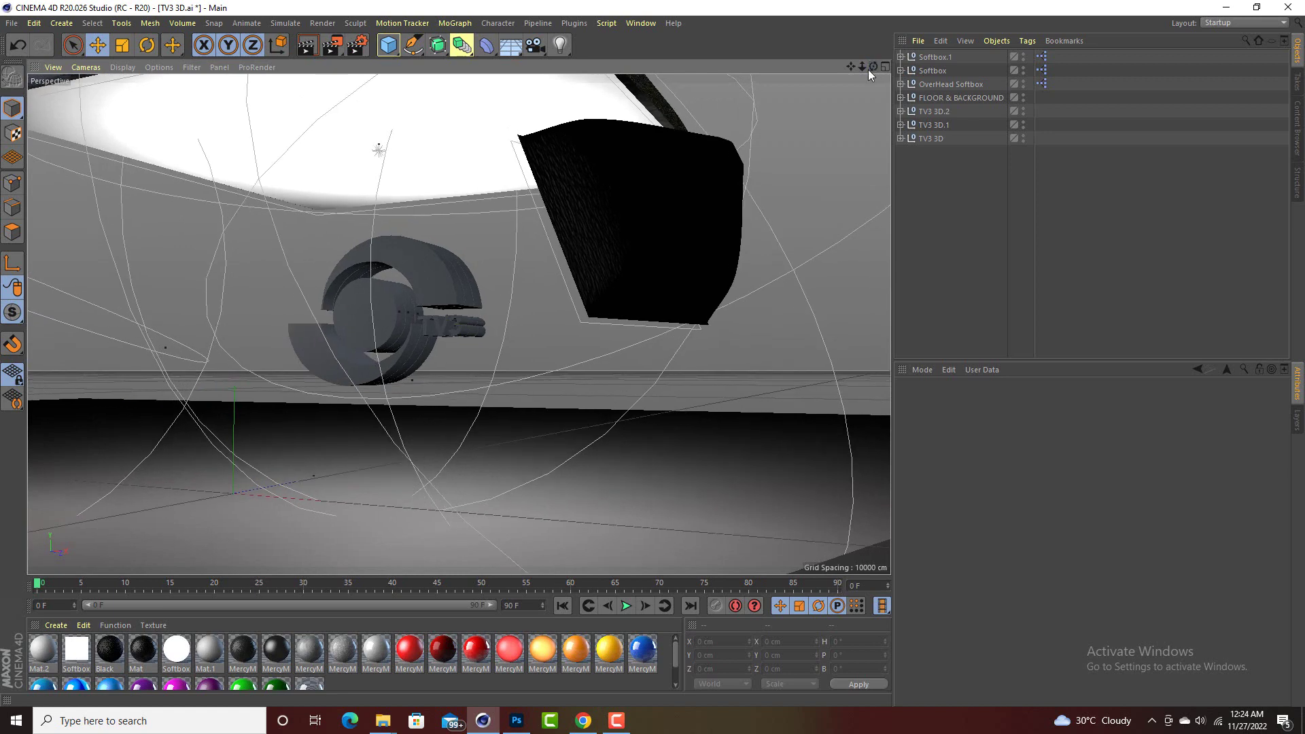
{"action": "left_click", "coordinate": [517, 721]}
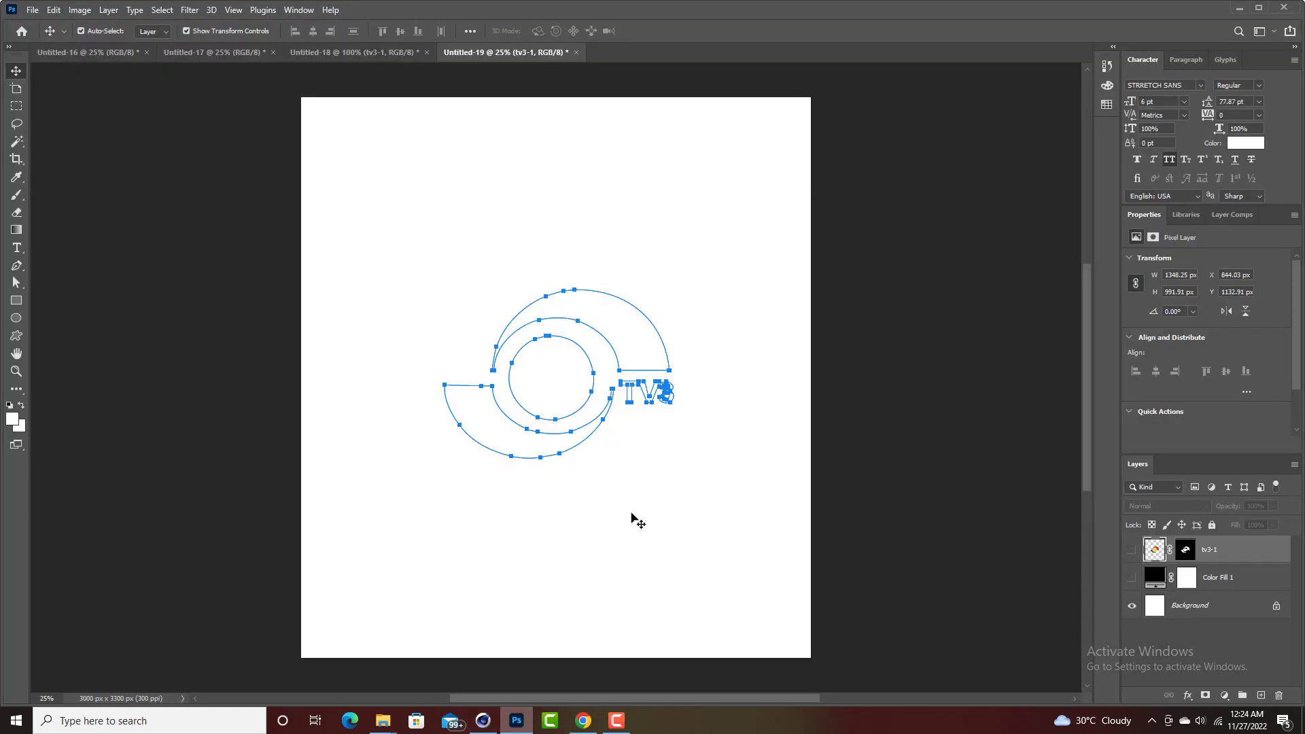
{"action": "left_click", "coordinate": [1132, 548]}
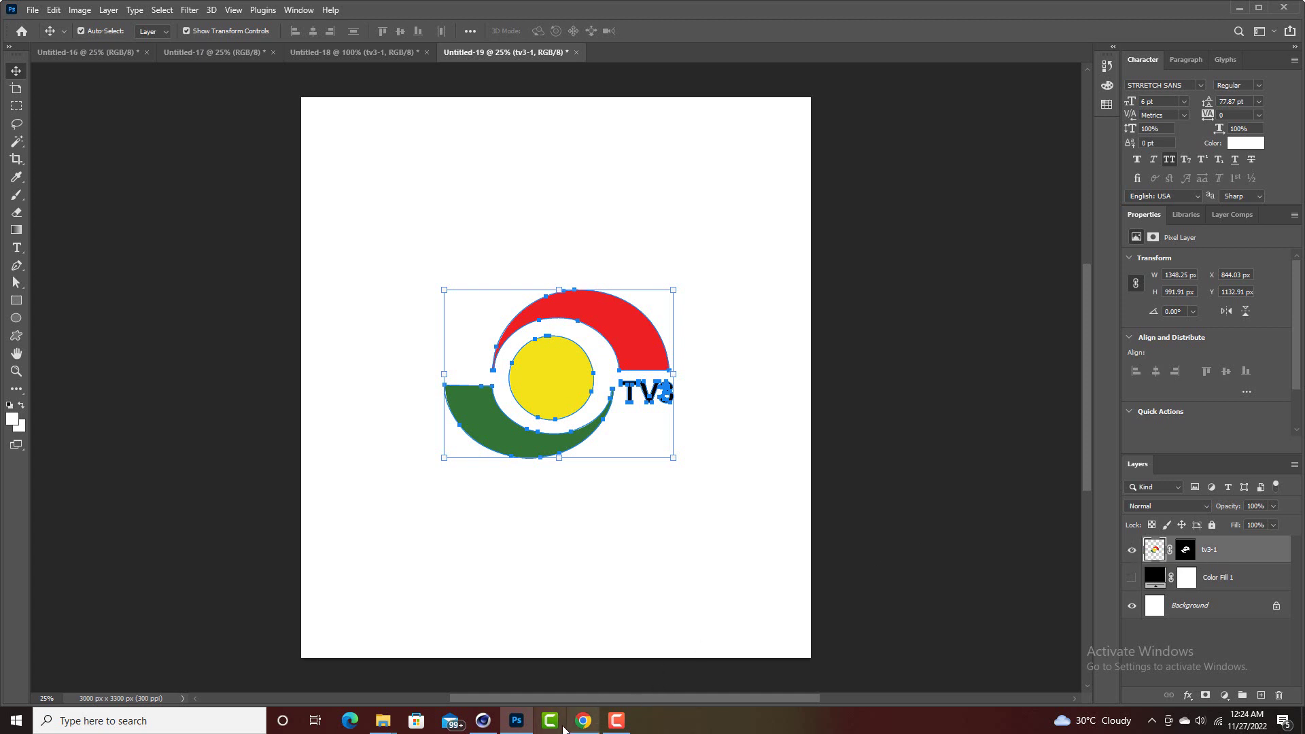
{"action": "left_click", "coordinate": [491, 726]}
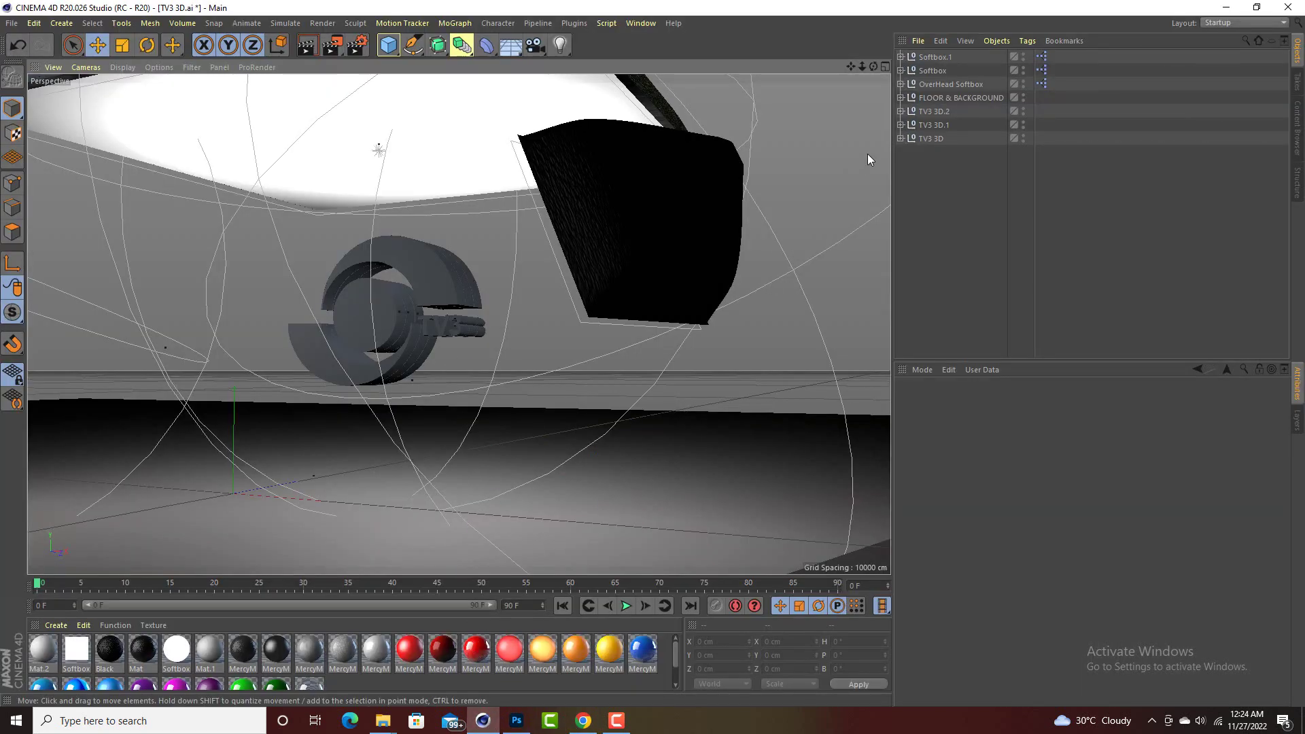
Step: Apply the bright red MercyMP material to Extrude.5, the upper crescent inside the TV3 3D null
{"action": "left_click", "coordinate": [902, 139]}
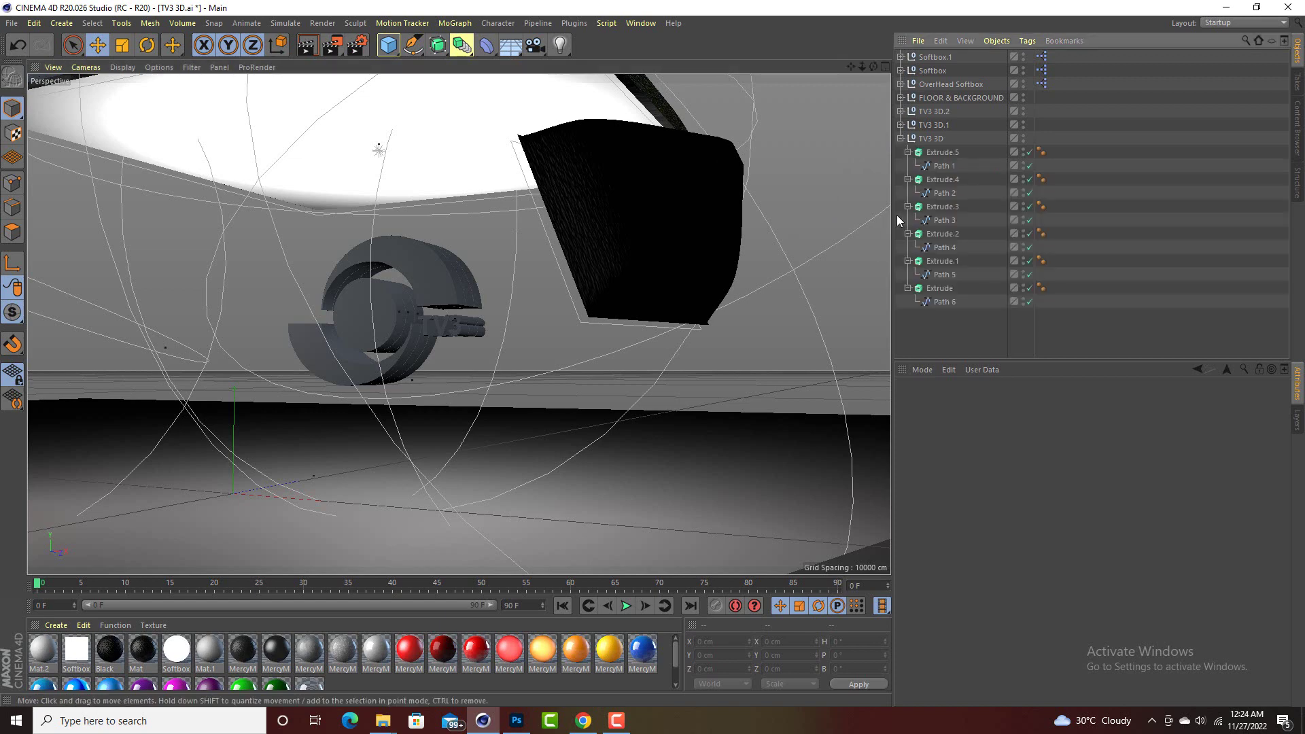
{"action": "left_click", "coordinate": [943, 165]}
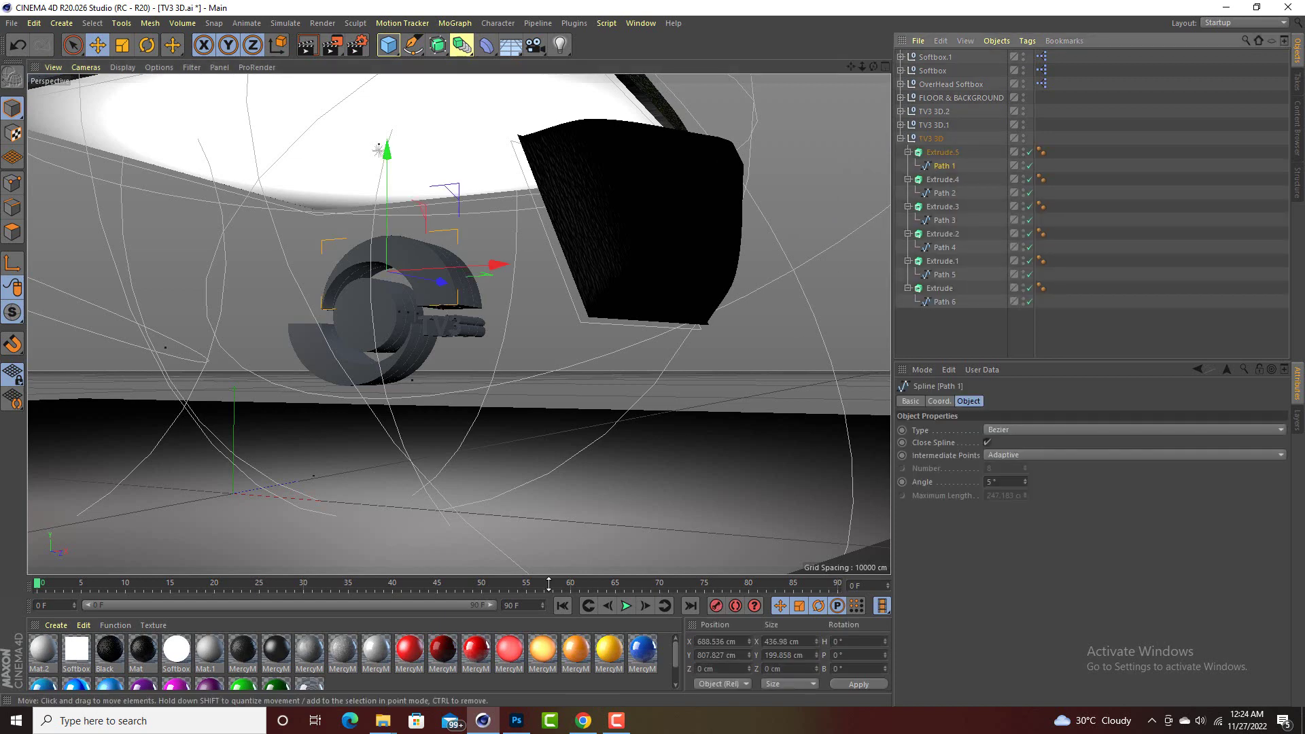
{"action": "left_click_drag", "start_coordinate": [476, 649], "coordinate": [951, 166]}
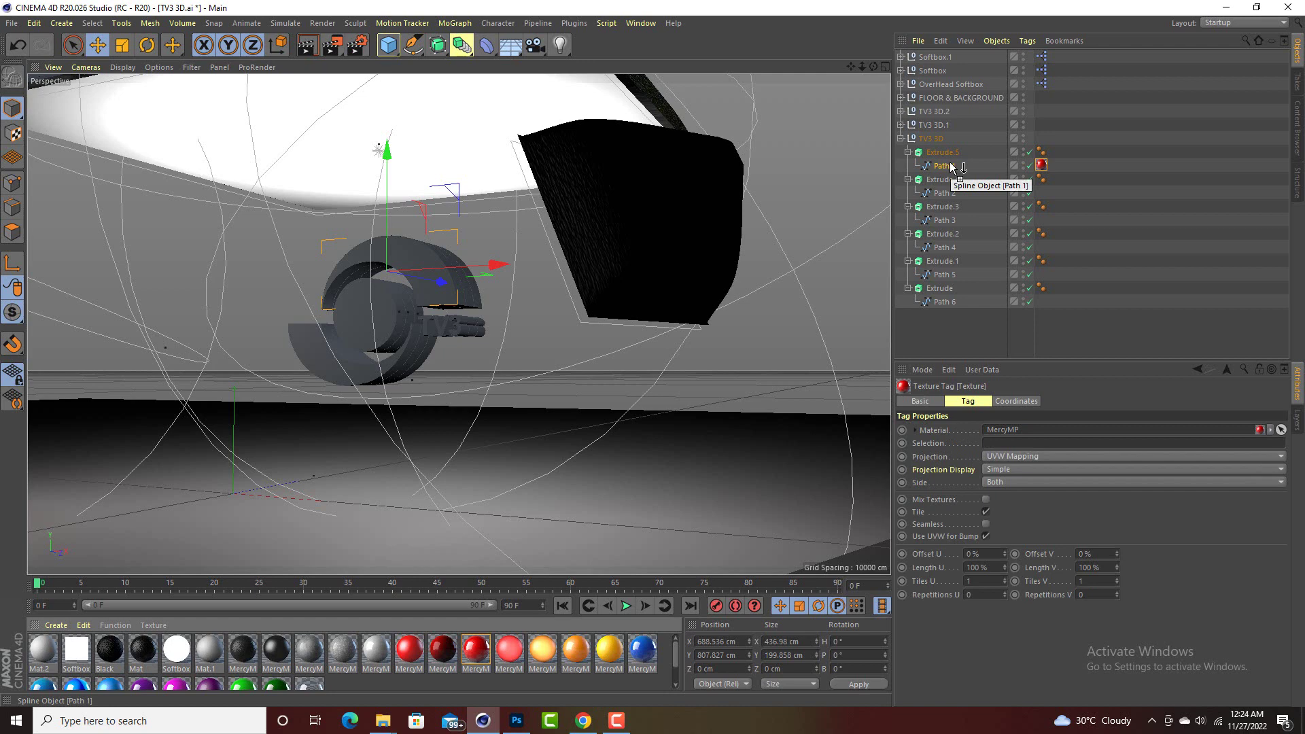
{"action": "left_click", "coordinate": [1039, 165]}
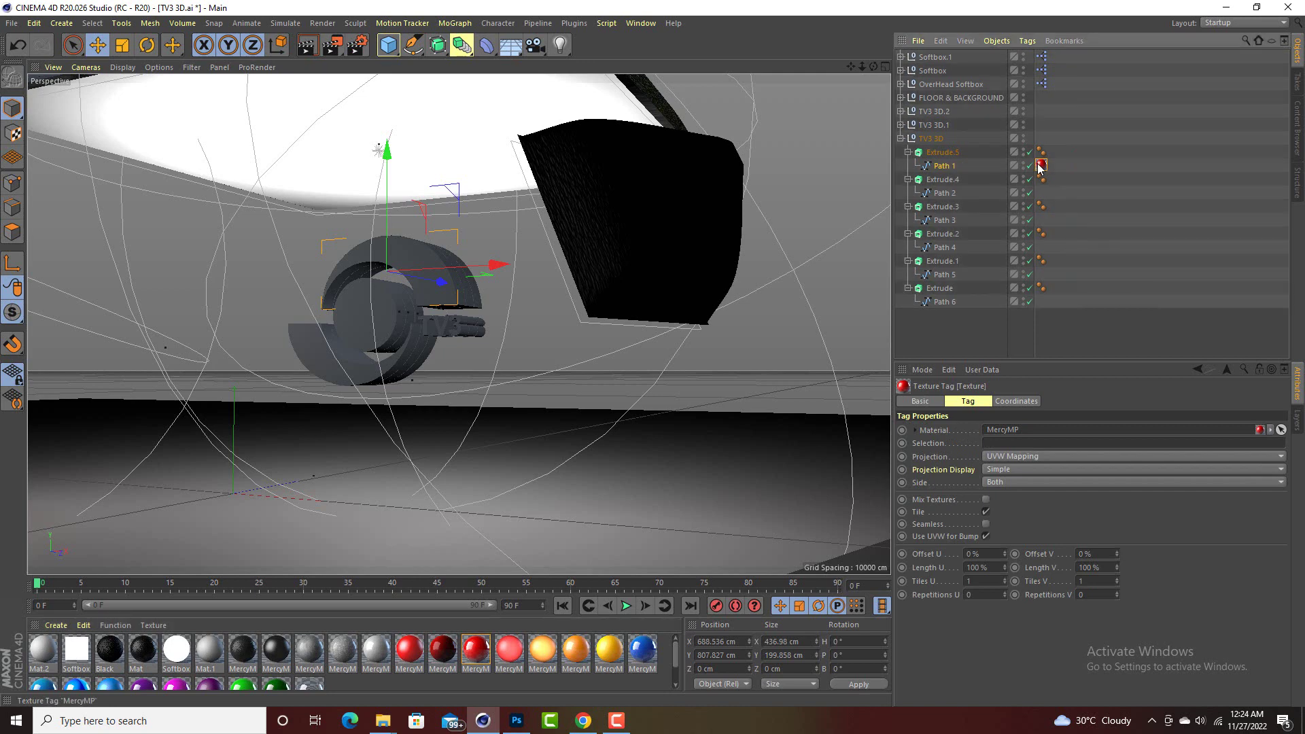
{"action": "left_click_drag", "start_coordinate": [1047, 157], "coordinate": [1055, 151]}
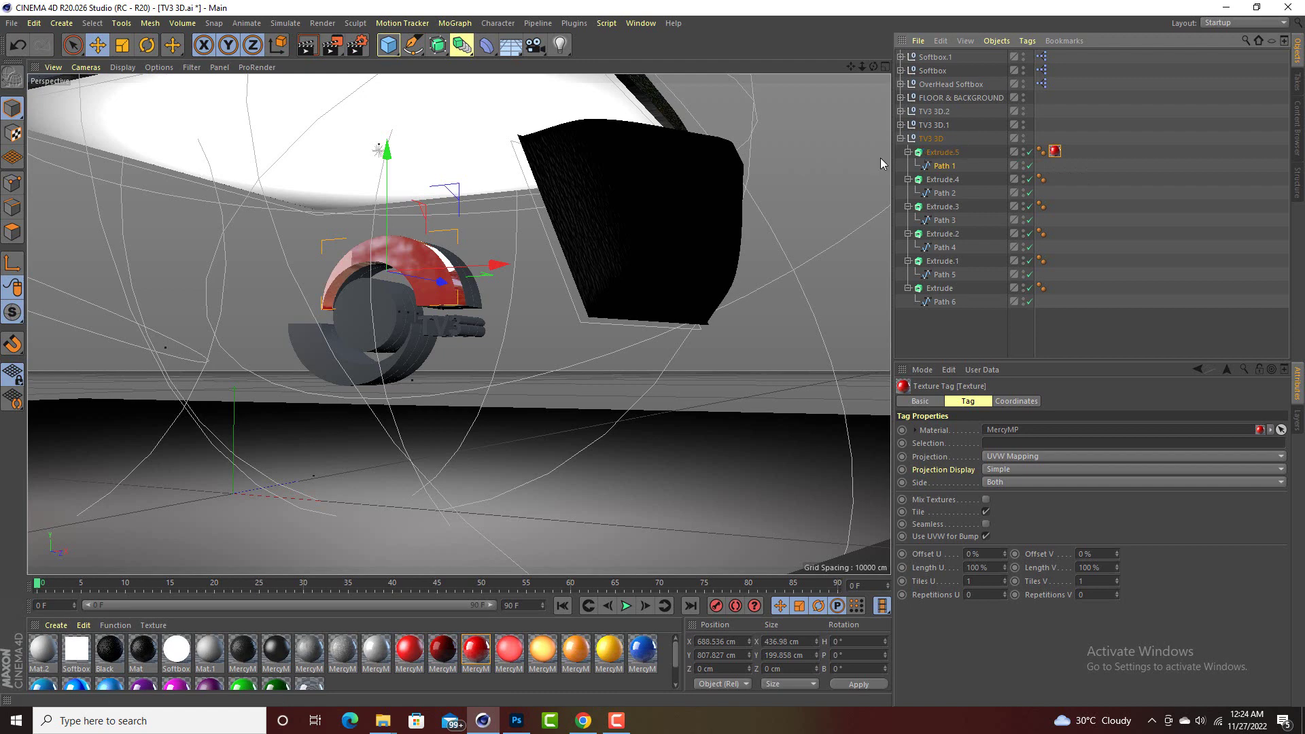
{"action": "left_click", "coordinate": [909, 152]}
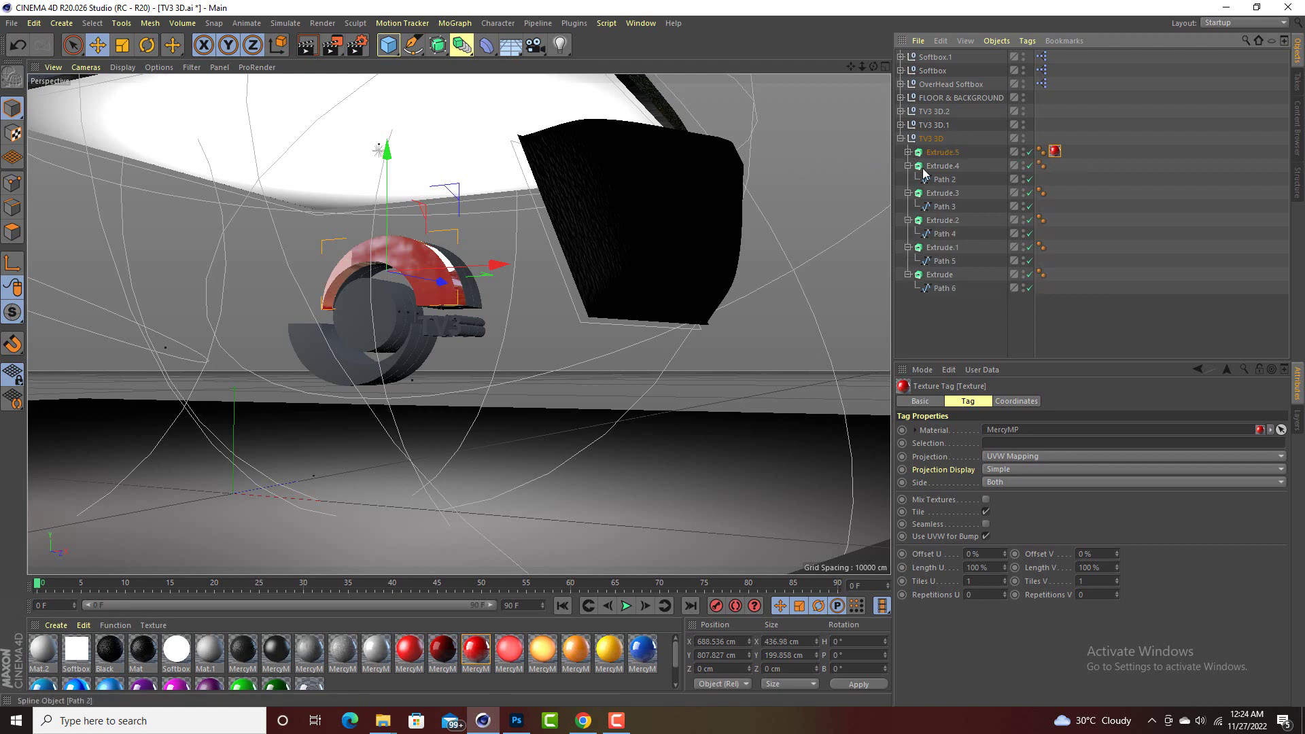
Step: Apply the green MercyMP material to the front logo's lower crescent and the yellow MercyMP material to its central disc, Extrude.4
{"action": "left_click", "coordinate": [348, 373]}
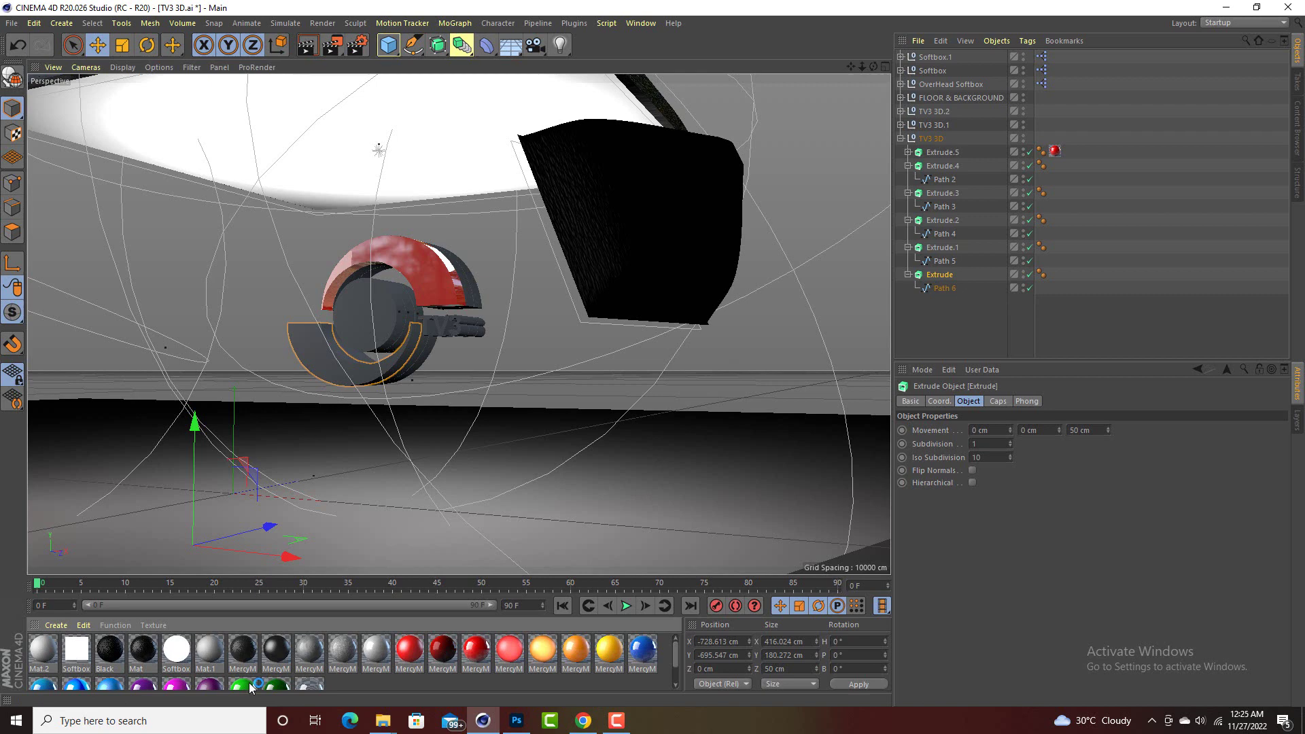
{"action": "left_click_drag", "start_coordinate": [976, 252], "coordinate": [972, 276]}
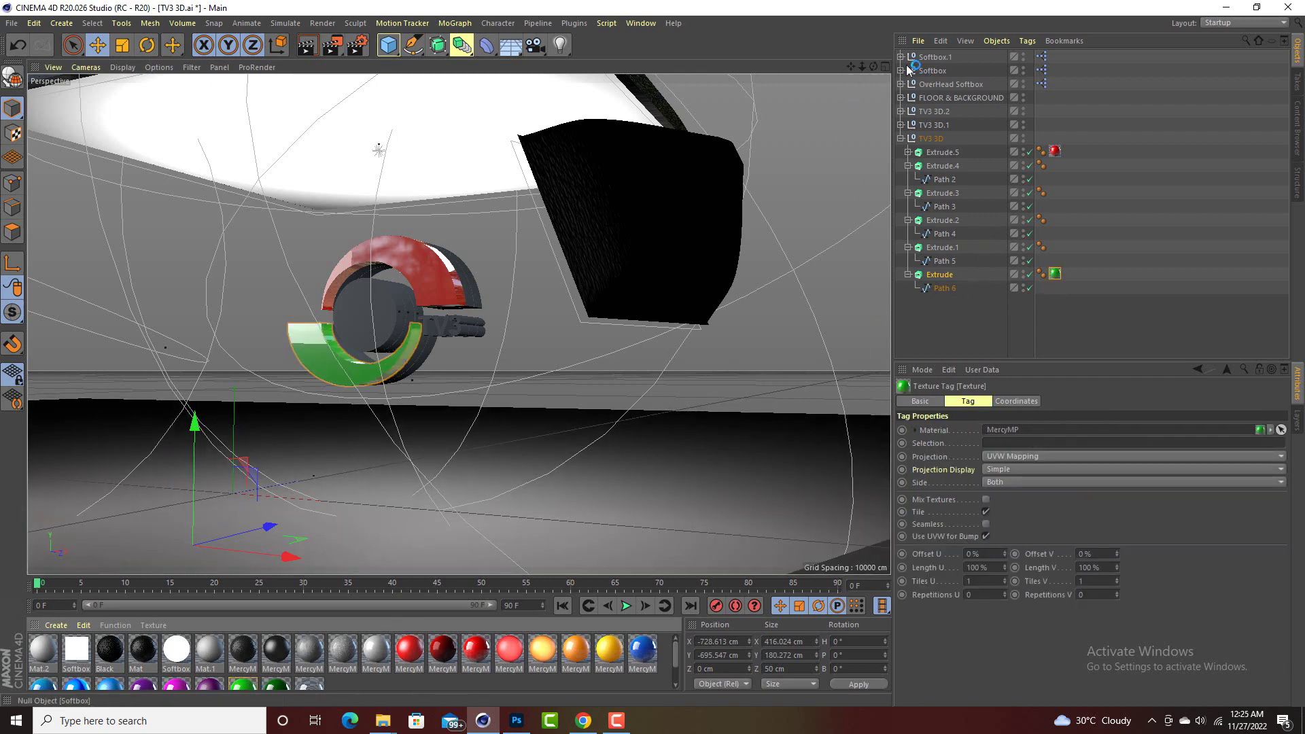
{"action": "left_click_drag", "start_coordinate": [873, 67], "coordinate": [958, 70]}
{"action": "left_click_drag", "start_coordinate": [459, 325], "coordinate": [459, 325]}
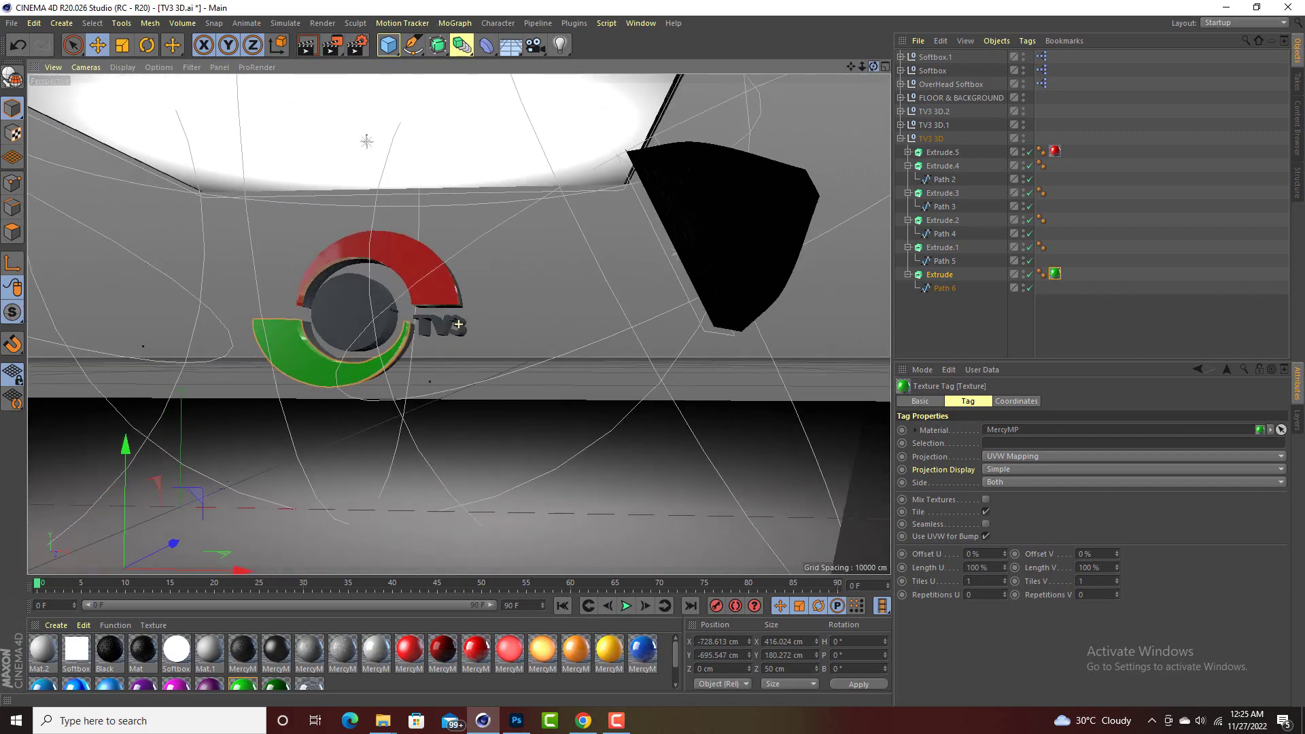
{"action": "left_click", "coordinate": [363, 314]}
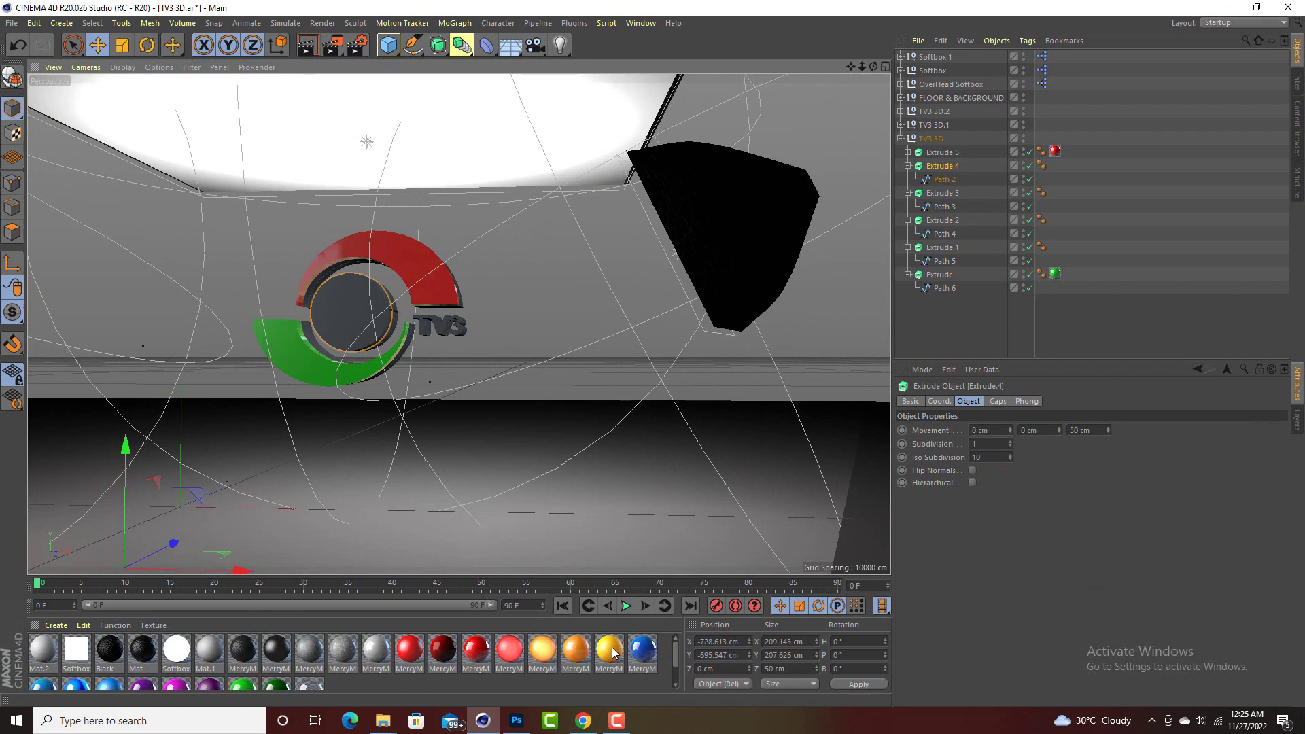
{"action": "left_click_drag", "start_coordinate": [613, 652], "coordinate": [944, 168]}
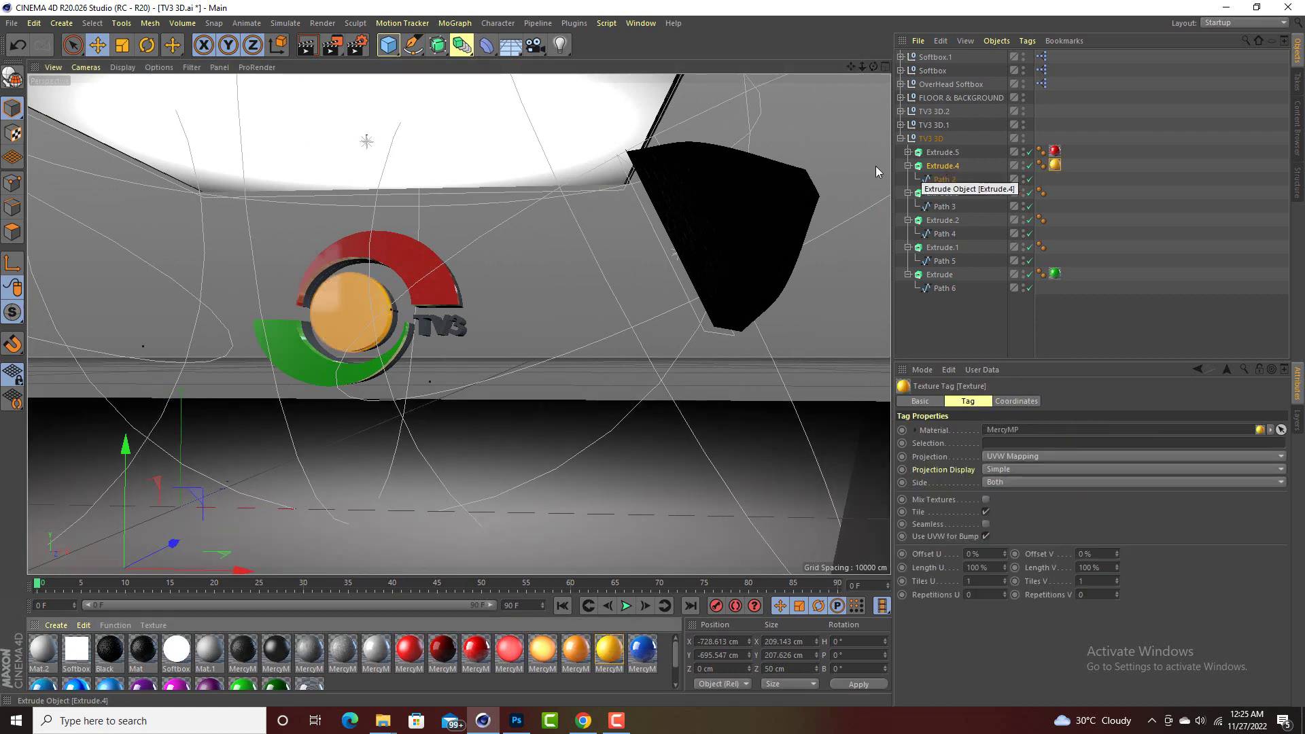
Step: Set the hue of the disc's yellow MercyMP material to 56°
{"action": "left_click_drag", "start_coordinate": [874, 66], "coordinate": [757, 73]}
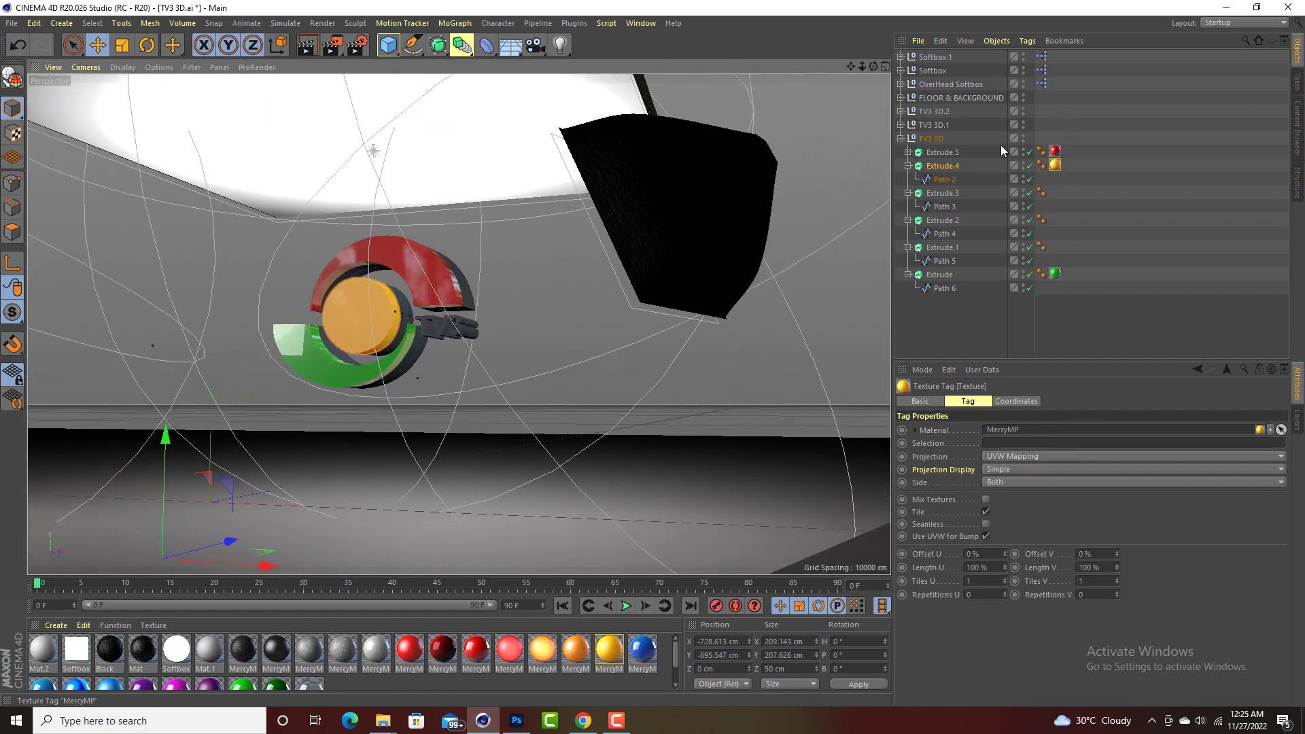
{"action": "left_click_drag", "start_coordinate": [872, 68], "coordinate": [847, 79]}
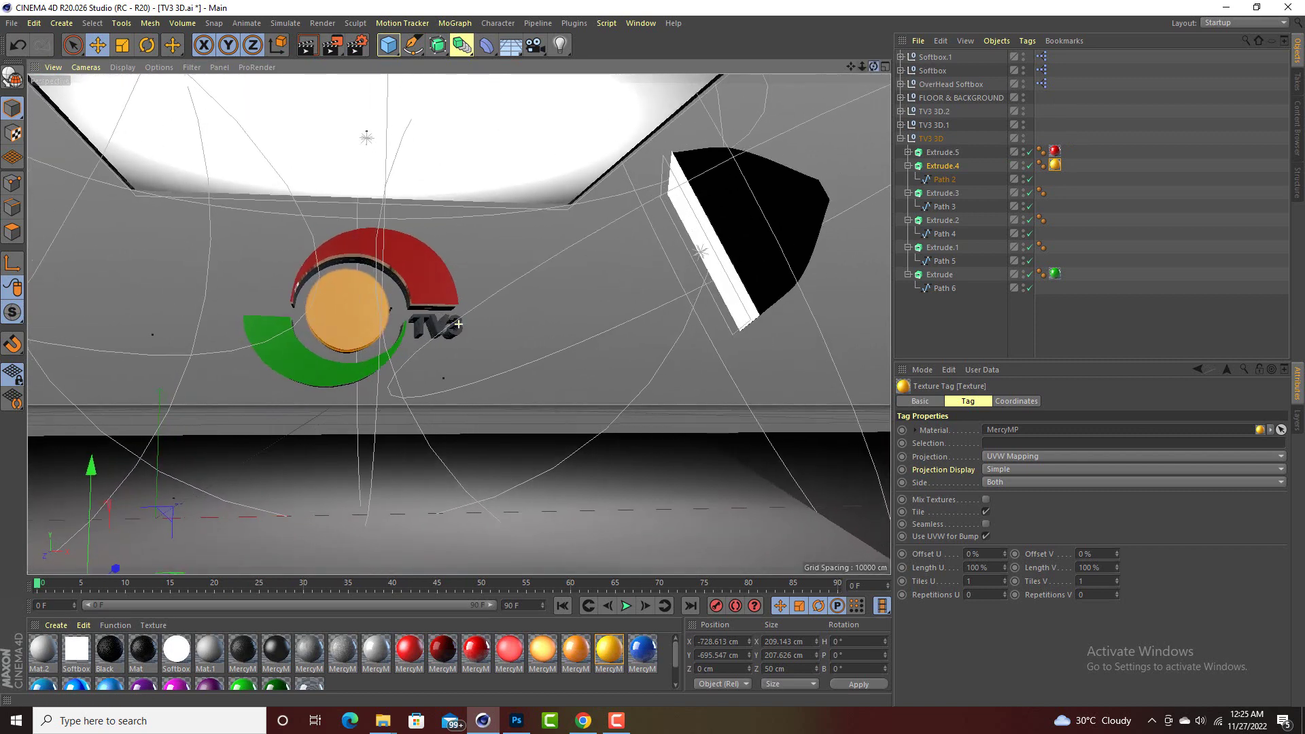
{"action": "double_click", "coordinate": [1054, 165]}
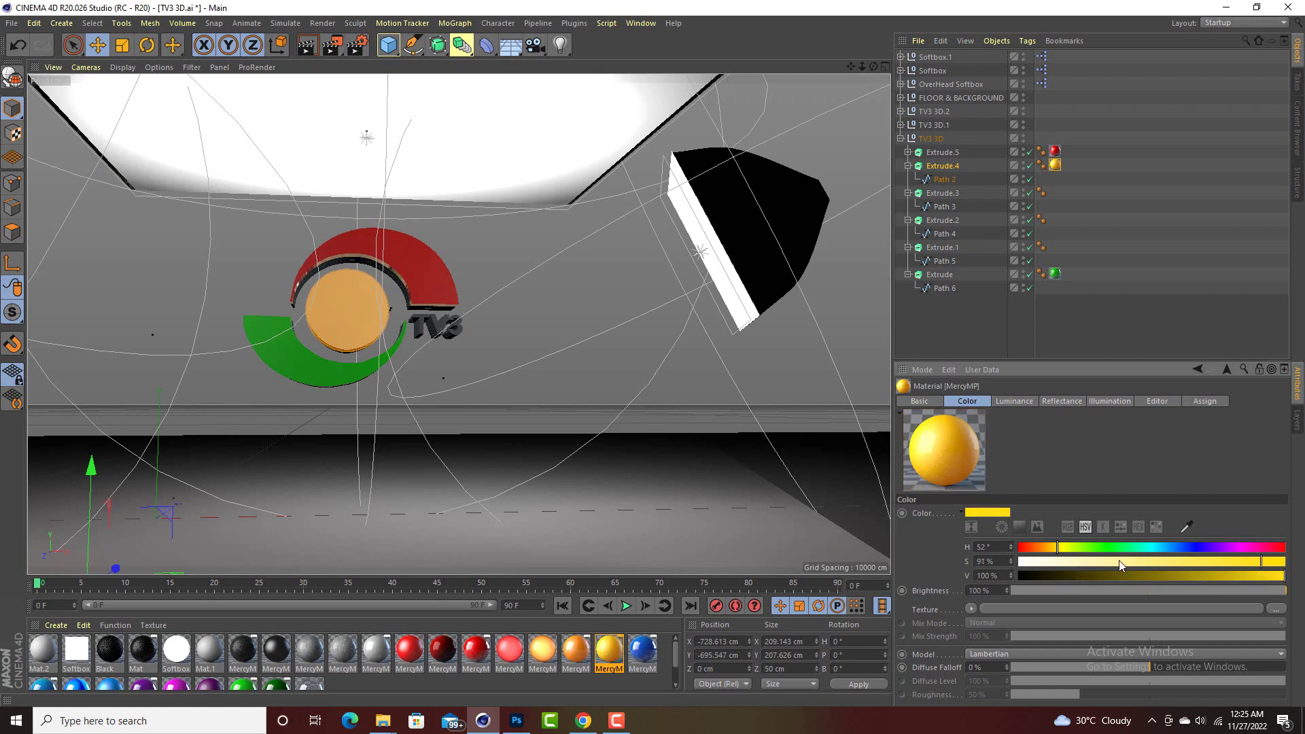
{"action": "left_click_drag", "start_coordinate": [1061, 551], "coordinate": [1062, 550]}
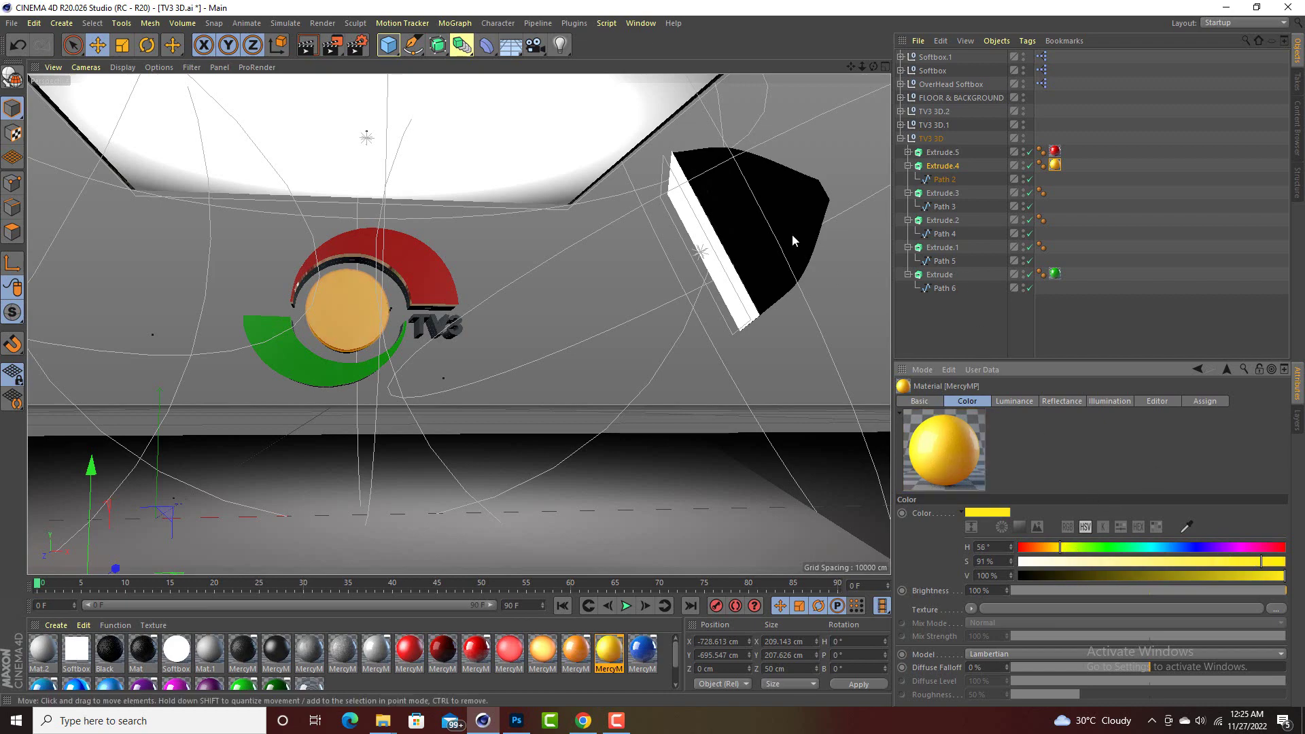
Step: Apply the black MercyMP material to the front logo's TV3 letters, Extrude.1, Extrude.2 and Extrude.3
{"action": "left_click_drag", "start_coordinate": [874, 66], "coordinate": [820, 58]}
{"action": "left_click_drag", "start_coordinate": [459, 324], "coordinate": [459, 324]}
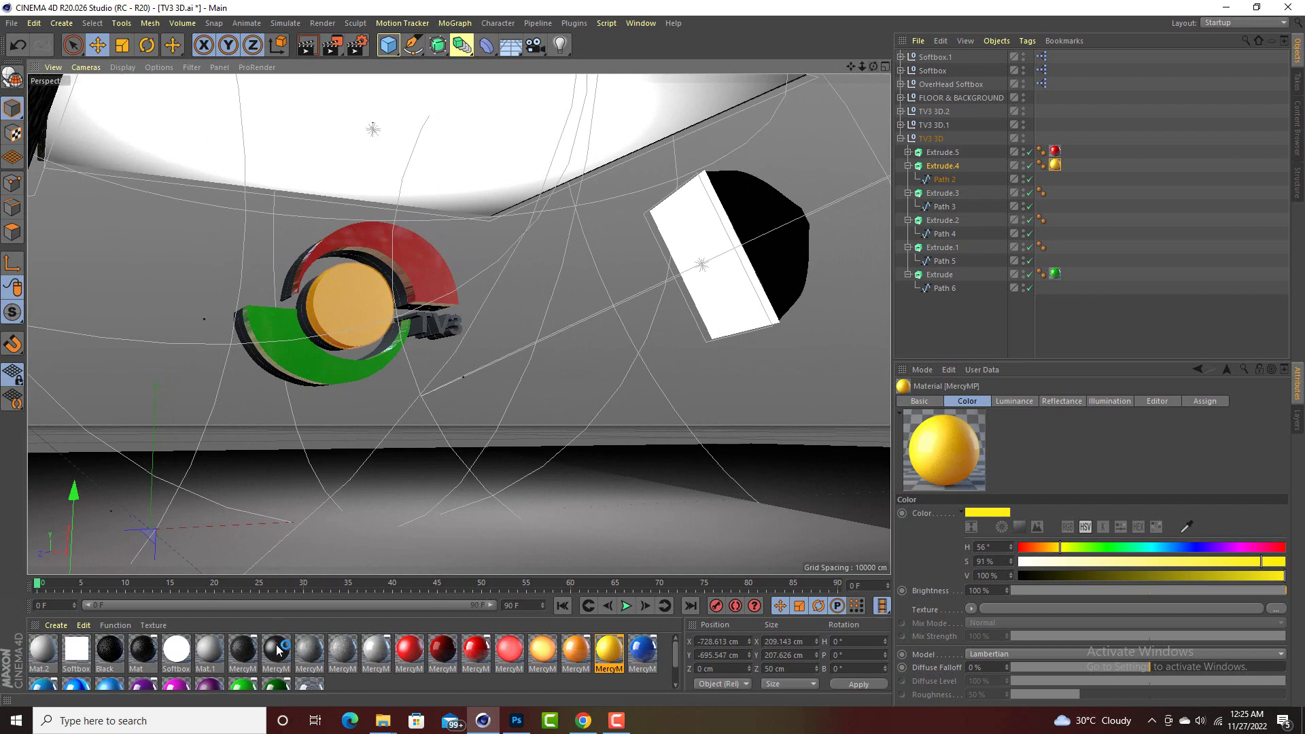
{"action": "left_click", "coordinate": [450, 318]}
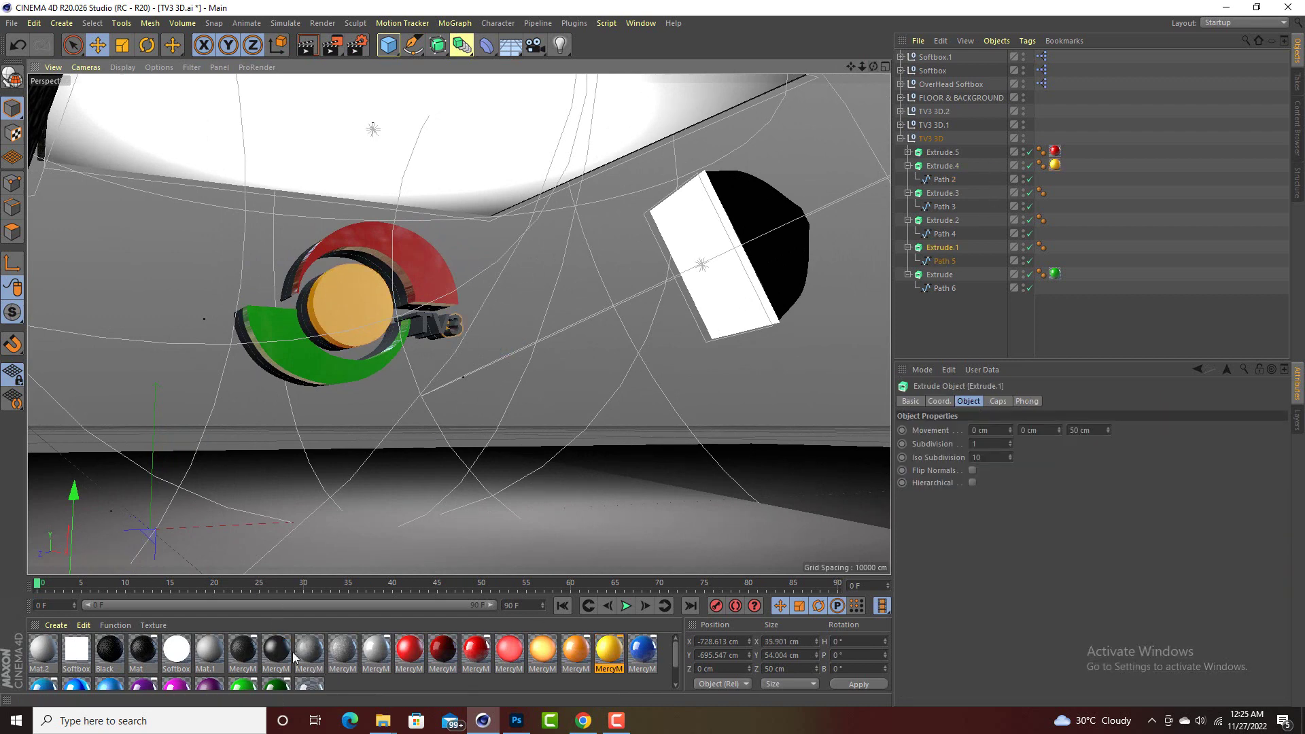
{"action": "left_click_drag", "start_coordinate": [277, 653], "coordinate": [951, 253]}
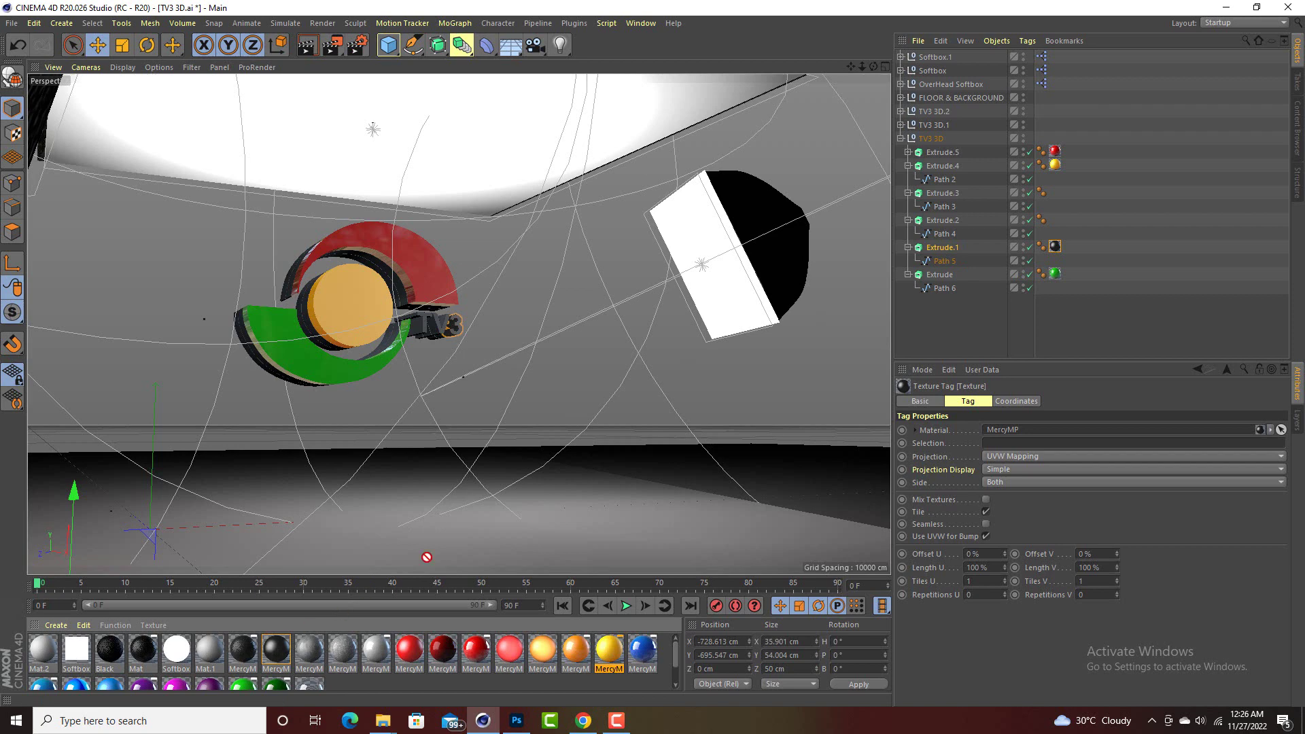
{"action": "left_click_drag", "start_coordinate": [427, 557], "coordinate": [294, 649]}
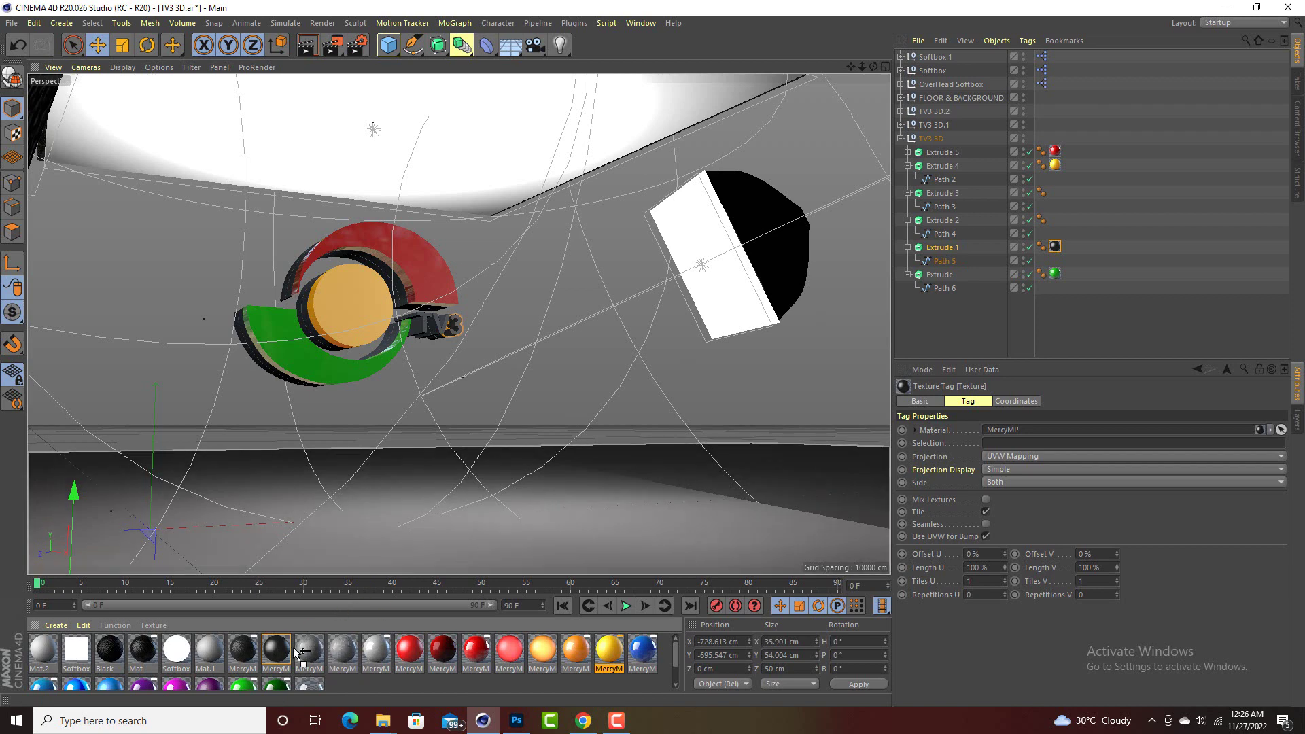
{"action": "left_click", "coordinate": [443, 323]}
{"action": "left_click_drag", "start_coordinate": [284, 650], "coordinate": [942, 219]}
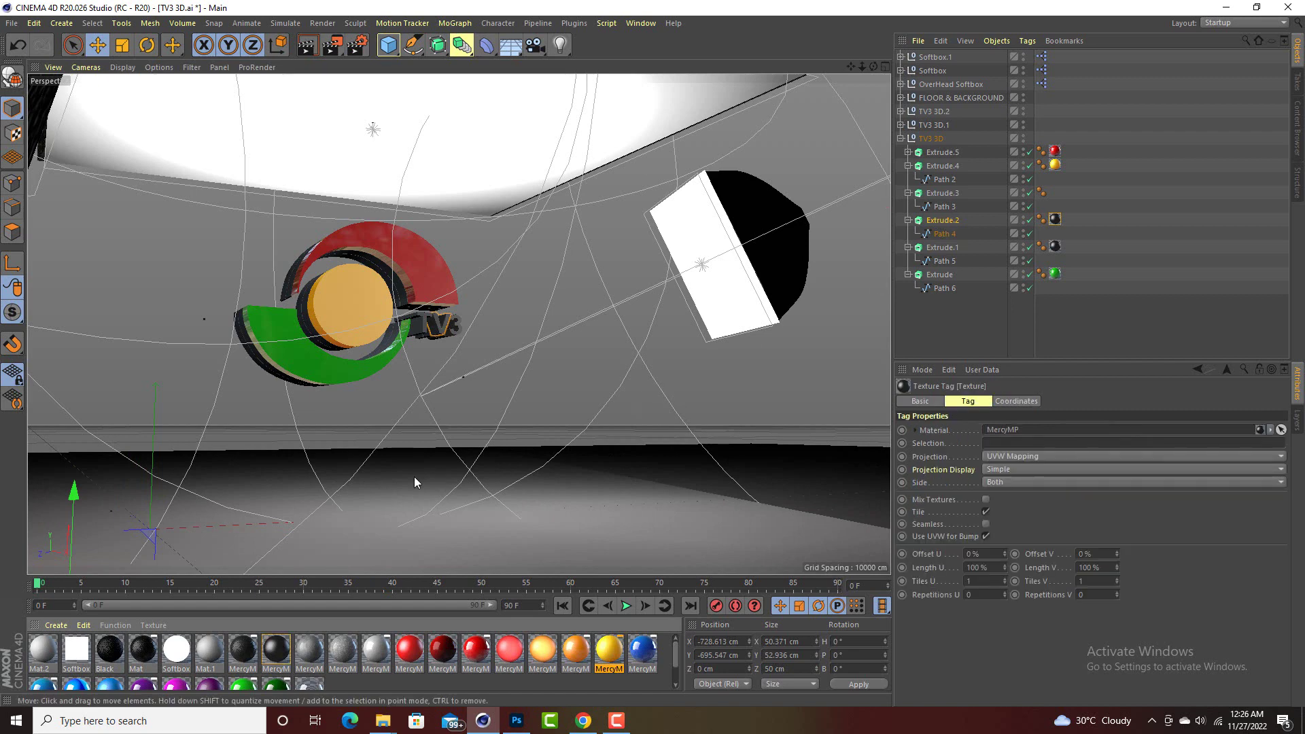
{"action": "left_click", "coordinate": [425, 320]}
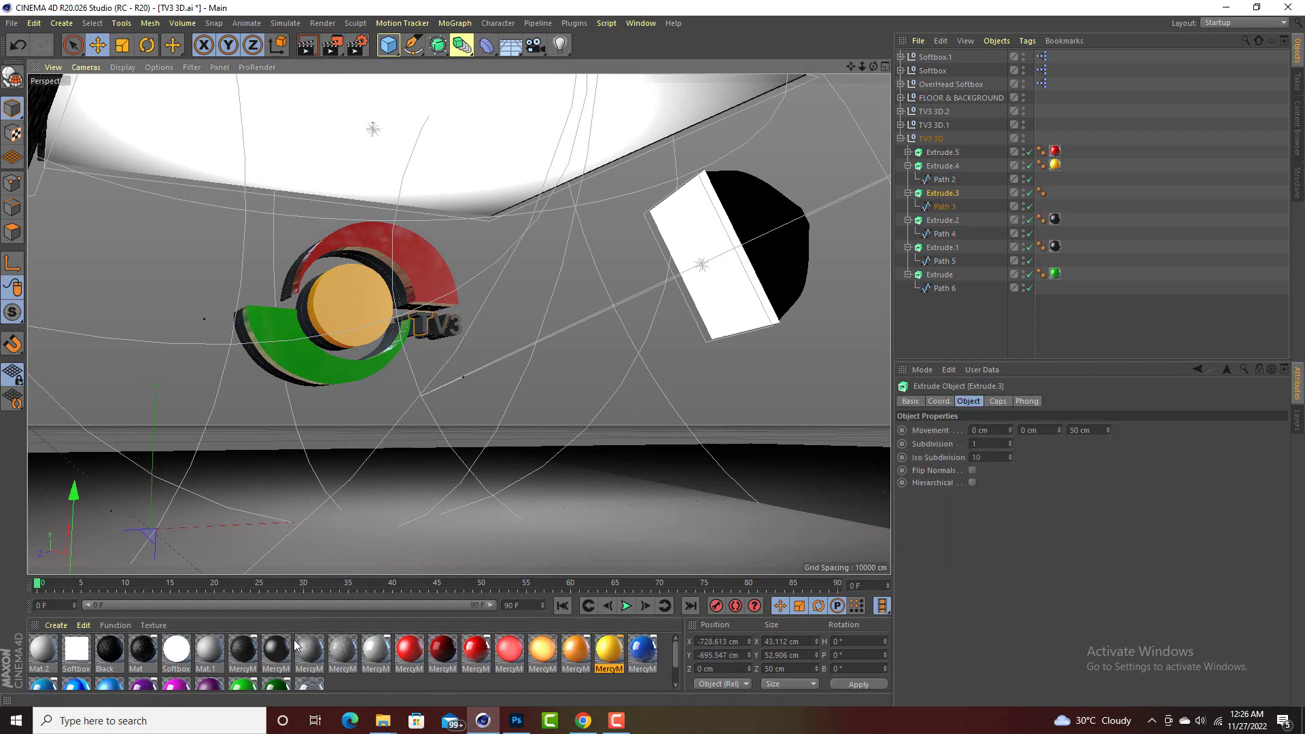
{"action": "left_click_drag", "start_coordinate": [282, 654], "coordinate": [976, 194]}
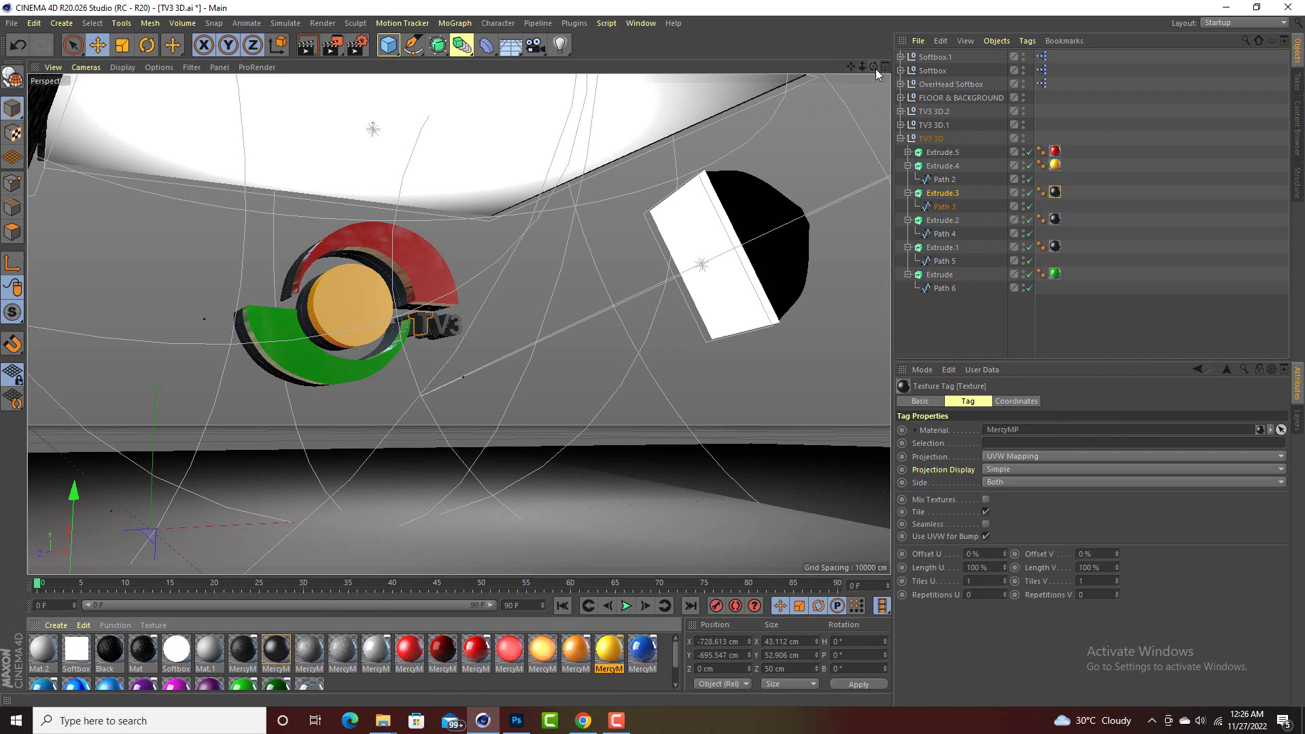
Step: Apply the bright red MercyMP material to the upper crescent of the rearmost logo copy, TV3 3D.2
{"action": "left_click_drag", "start_coordinate": [875, 66], "coordinate": [805, 77]}
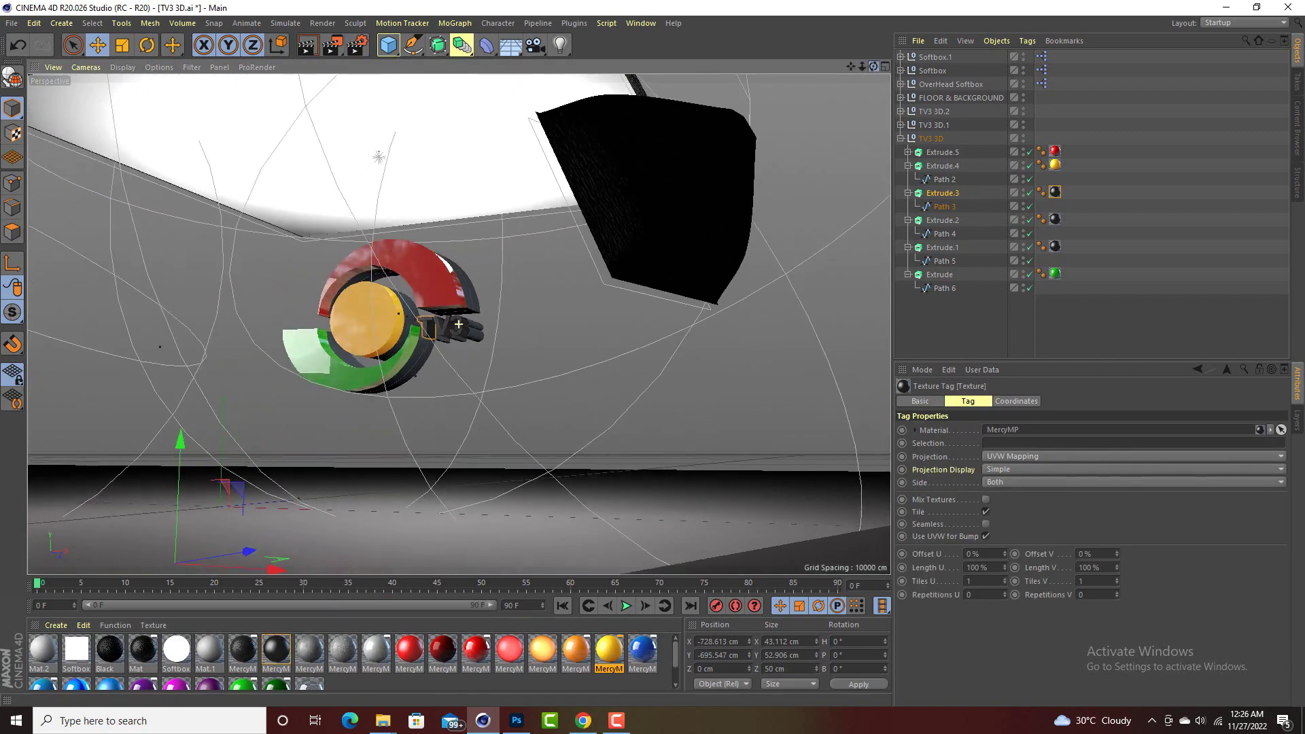
{"action": "left_click_drag", "start_coordinate": [459, 325], "coordinate": [687, 186], "text": "alt"}
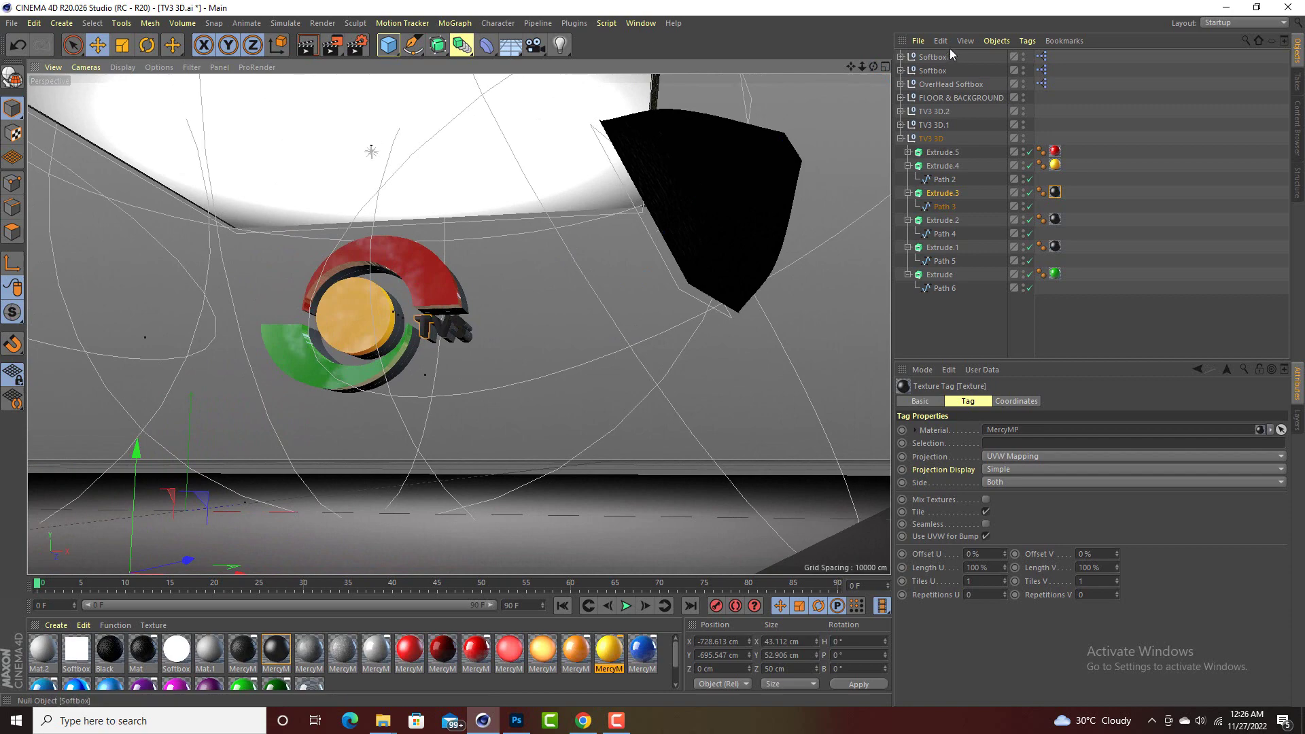
{"action": "left_click_drag", "start_coordinate": [874, 66], "coordinate": [721, 97]}
{"action": "left_click", "coordinate": [503, 280]}
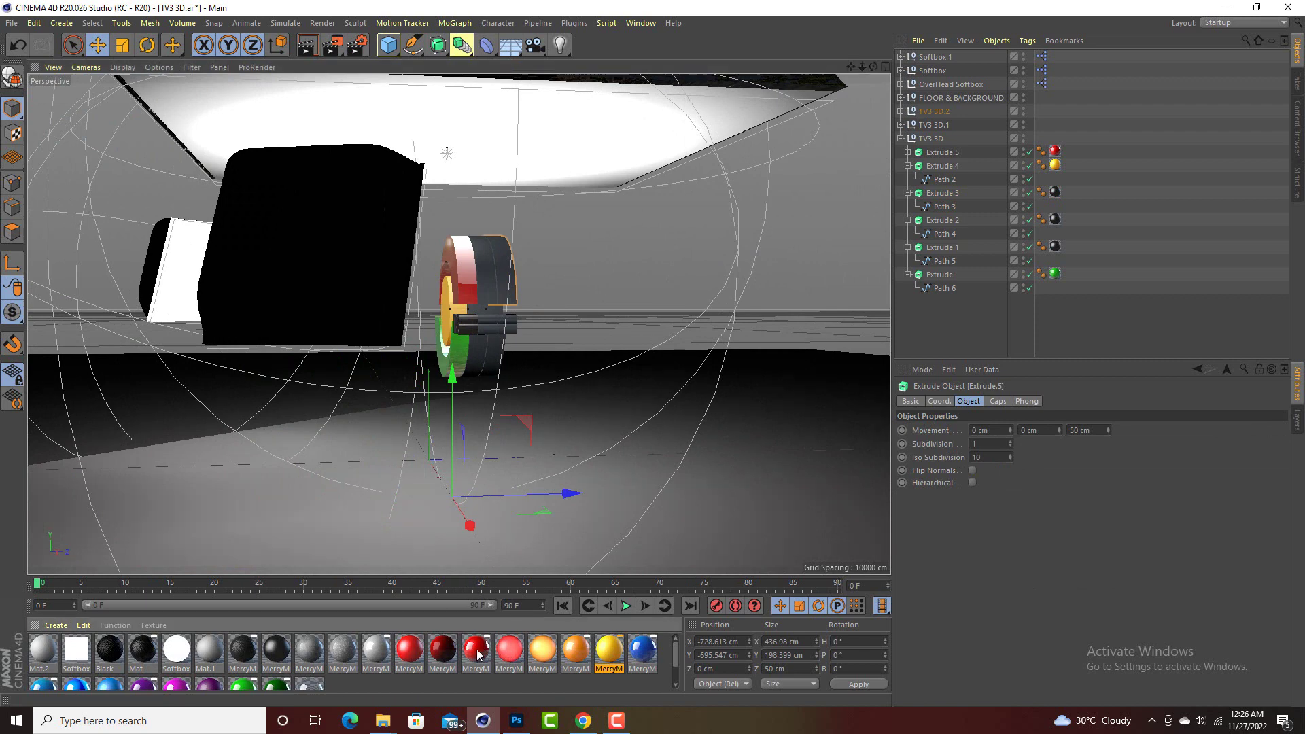
{"action": "left_click_drag", "start_coordinate": [478, 655], "coordinate": [502, 293]}
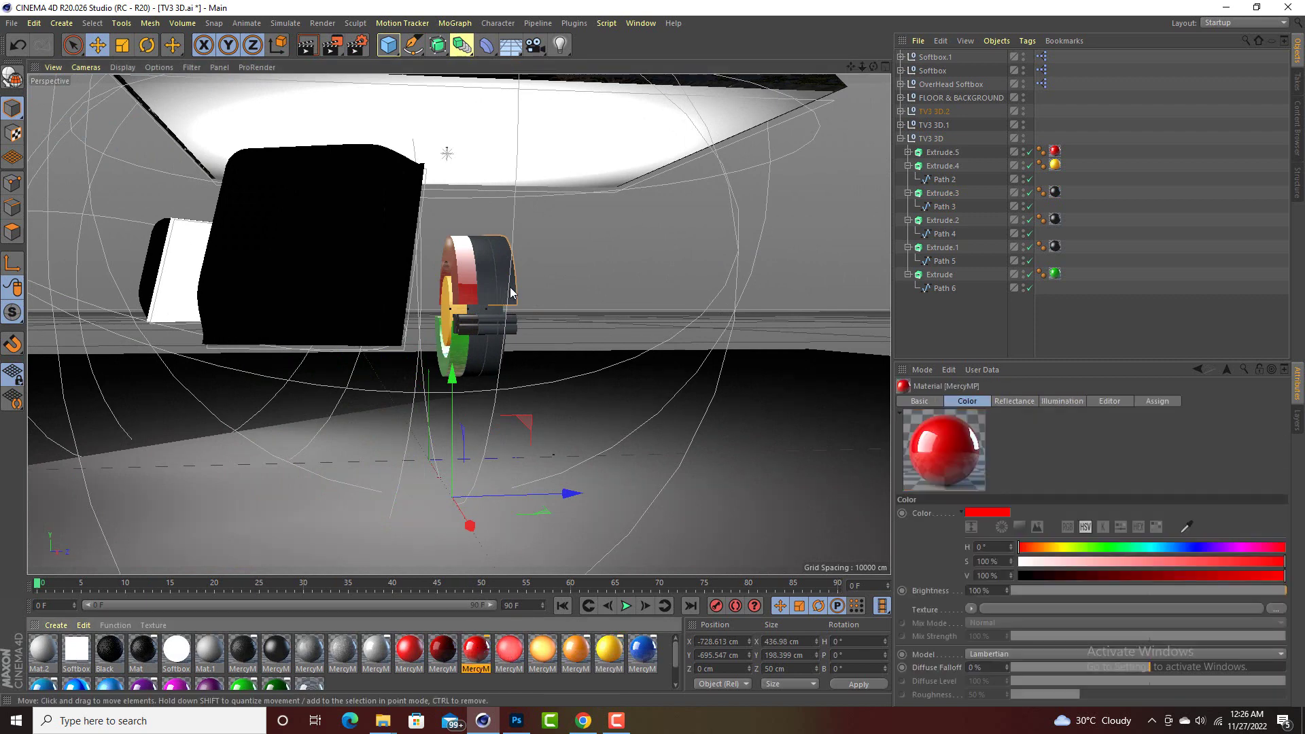
Step: Assign the bright red MercyMP material to Extrude.5 in the rear logo group TV3 3D.2
{"action": "left_click", "coordinate": [900, 138]}
{"action": "left_click", "coordinate": [901, 111]}
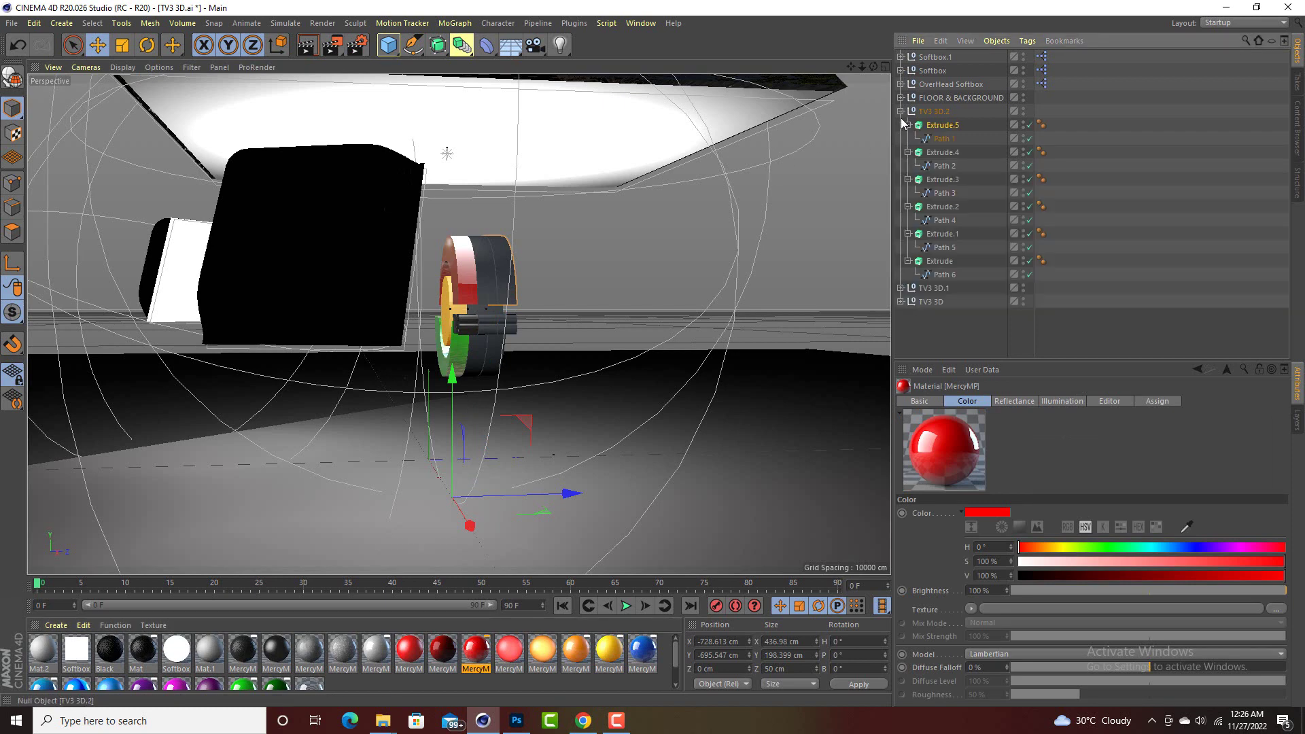
{"action": "left_click_drag", "start_coordinate": [483, 653], "coordinate": [637, 507]}
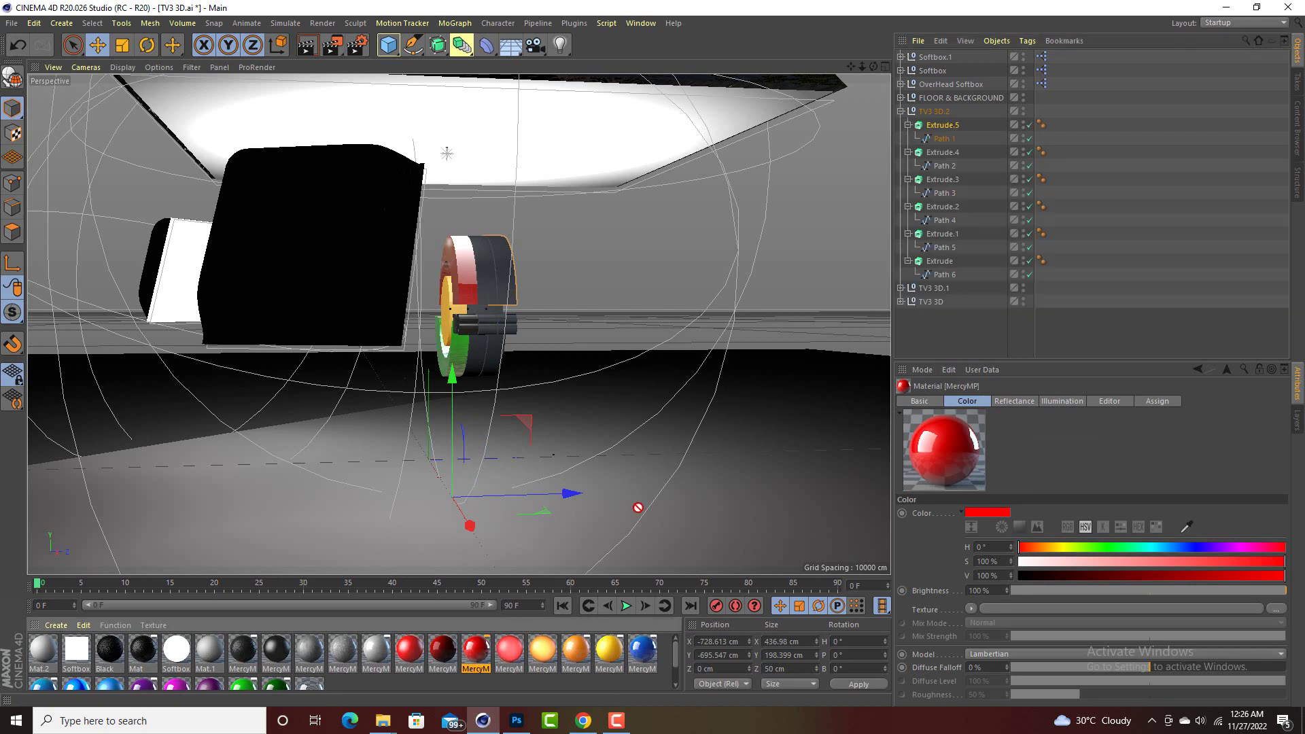
{"action": "left_click_drag", "start_coordinate": [931, 127], "coordinate": [946, 126]}
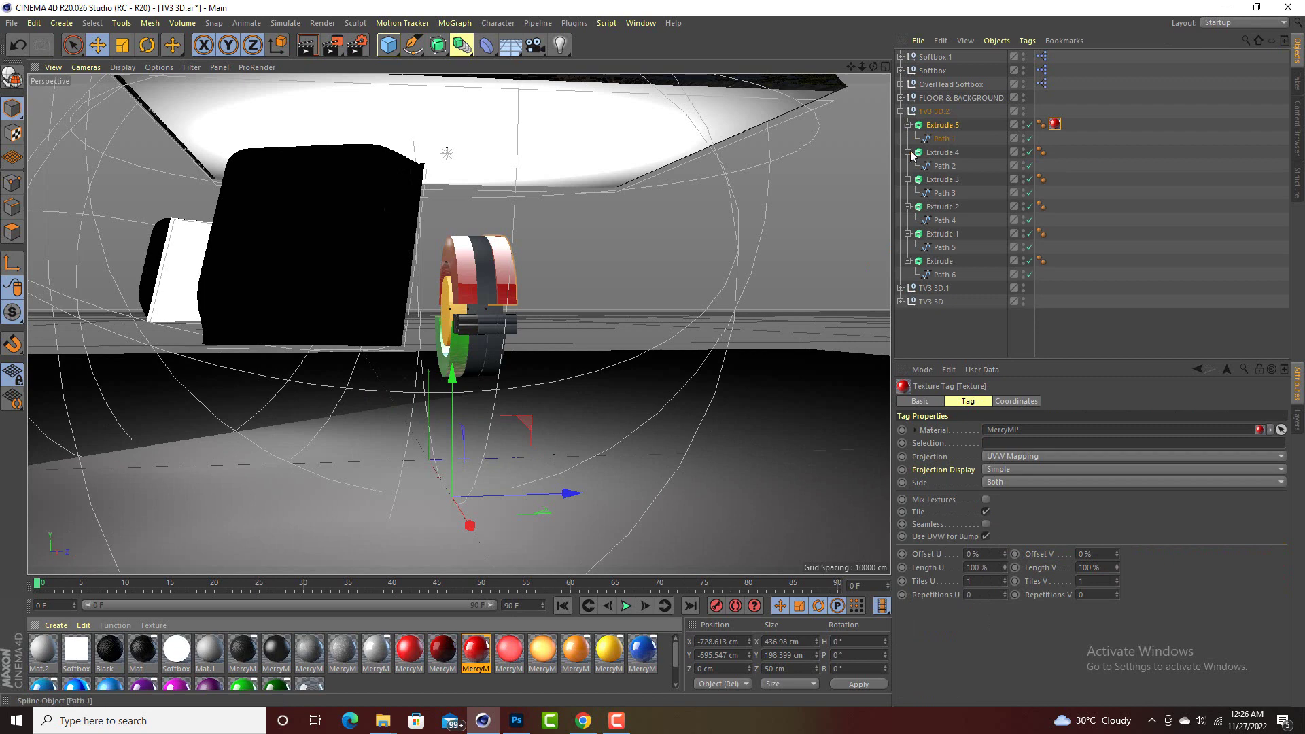
Step: Apply the dark green MercyMP material to the rear copy's lower crescent, Extrude, and the black MercyMP material to its letter Extrude.1
{"action": "left_click", "coordinate": [495, 350]}
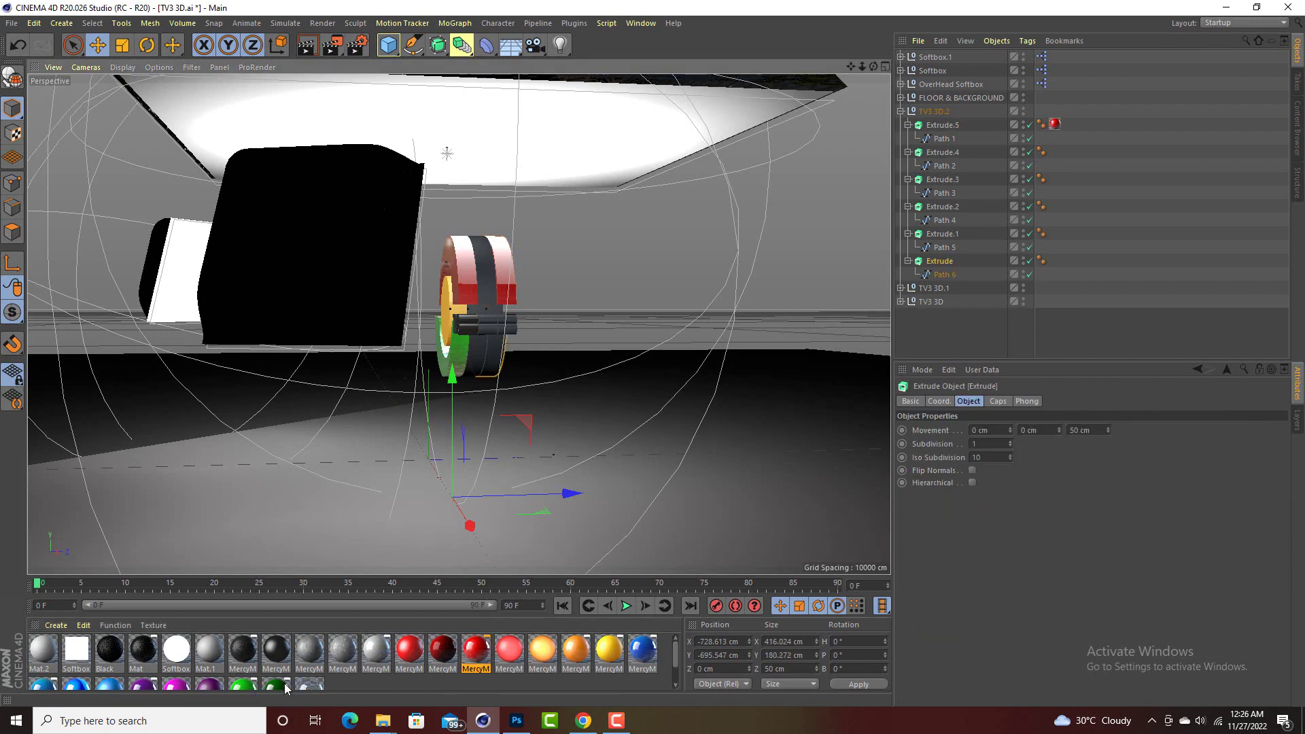
{"action": "left_click_drag", "start_coordinate": [283, 689], "coordinate": [933, 264]}
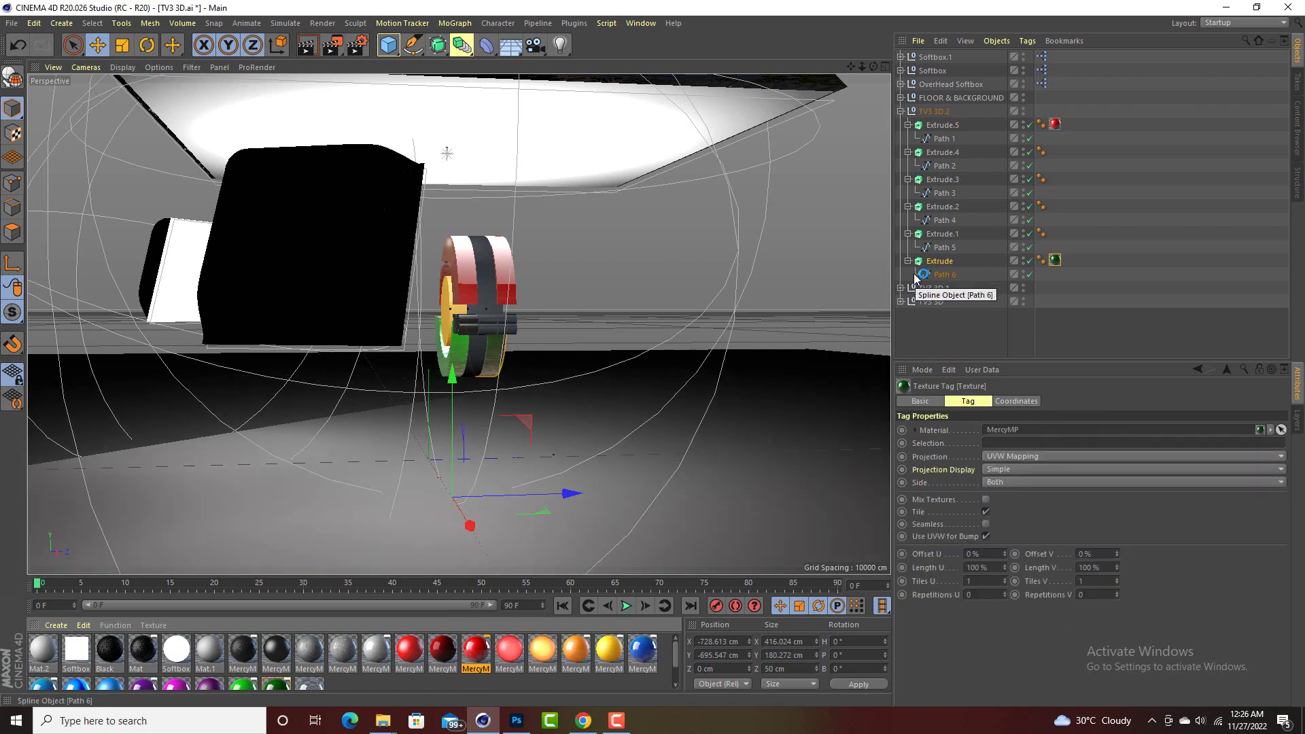
{"action": "left_click", "coordinate": [508, 323]}
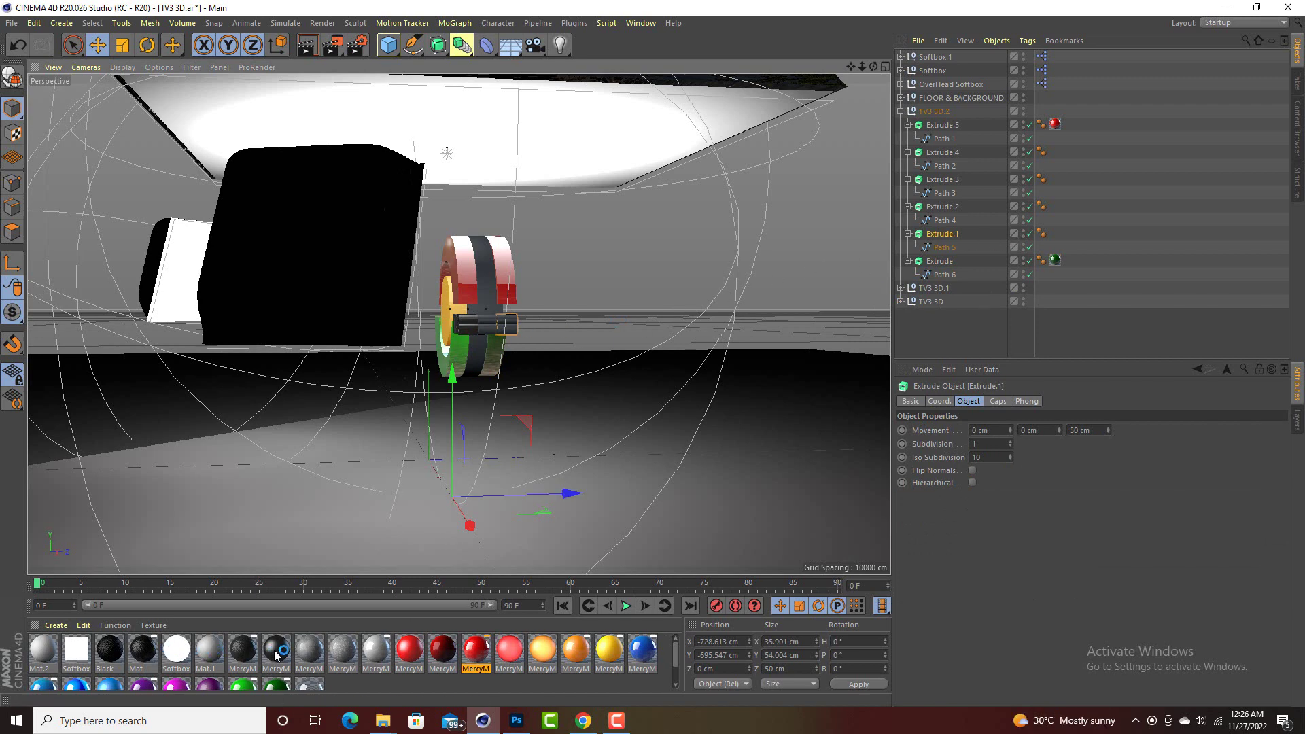
{"action": "left_click_drag", "start_coordinate": [276, 653], "coordinate": [957, 234]}
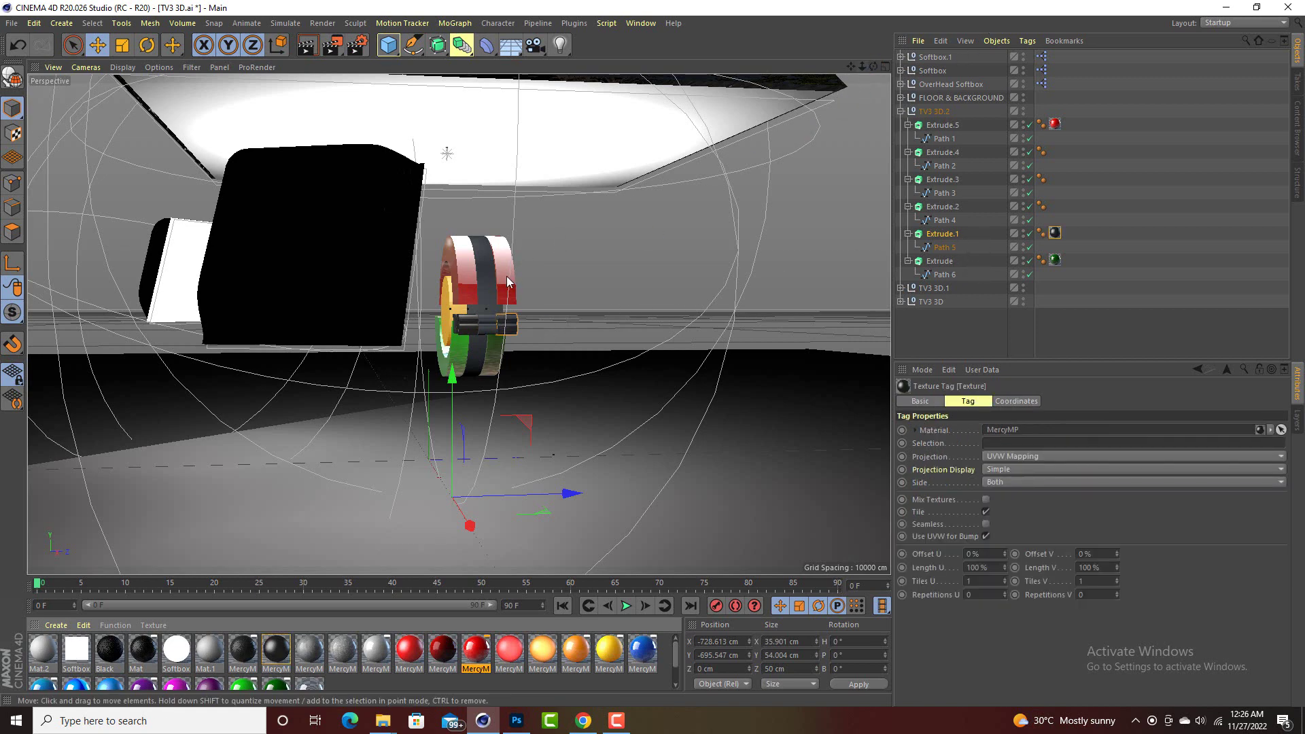
Step: Apply the light grey MercyMP material to the upper and lower crescents, Extrude.5 and Extrude, of the middle logo copy TV3 3D.1
{"action": "left_click", "coordinate": [486, 274]}
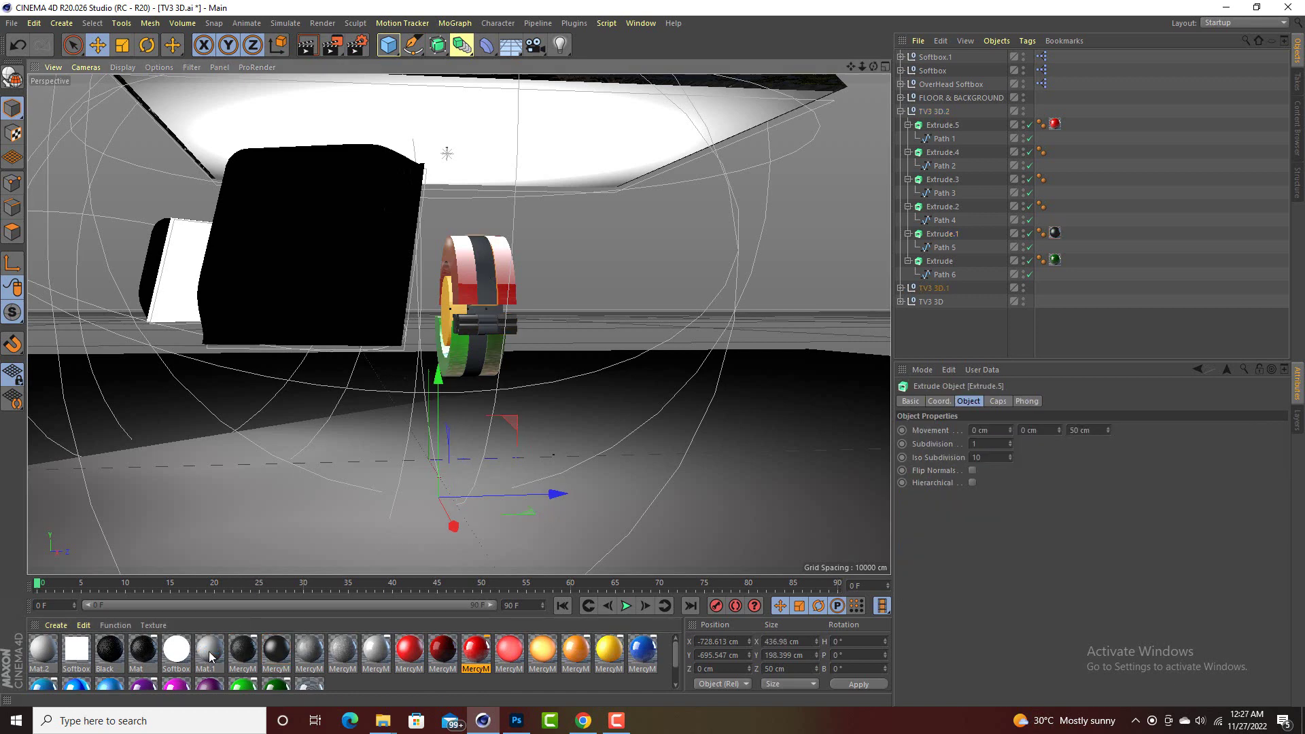
{"action": "left_click", "coordinate": [372, 652]}
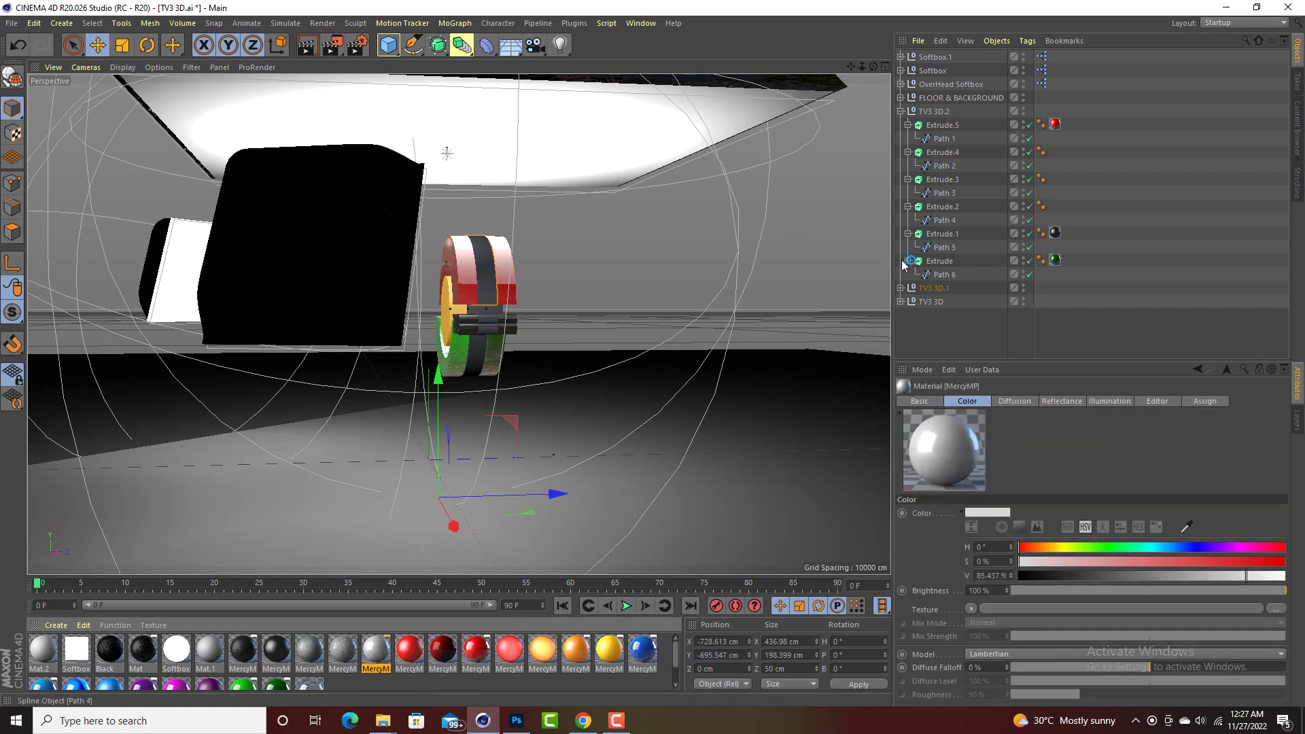
{"action": "left_click", "coordinate": [900, 111]}
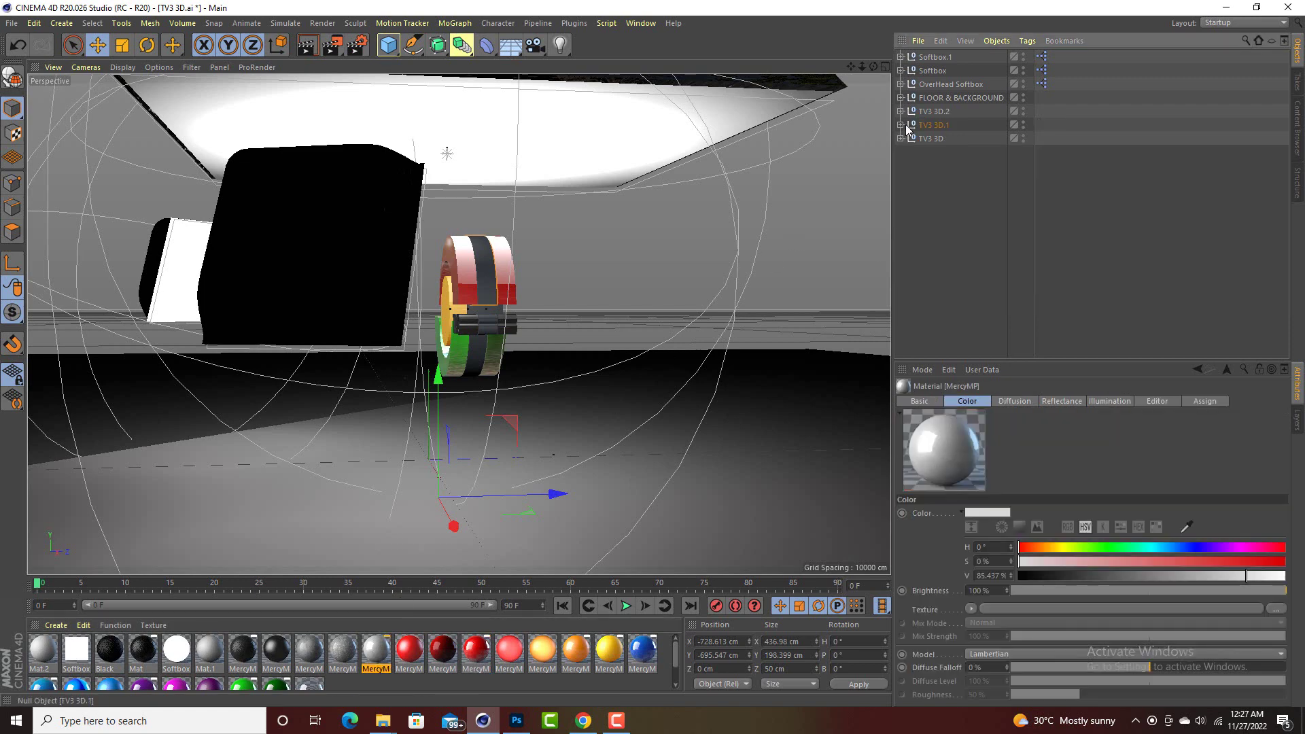
{"action": "left_click", "coordinate": [901, 125]}
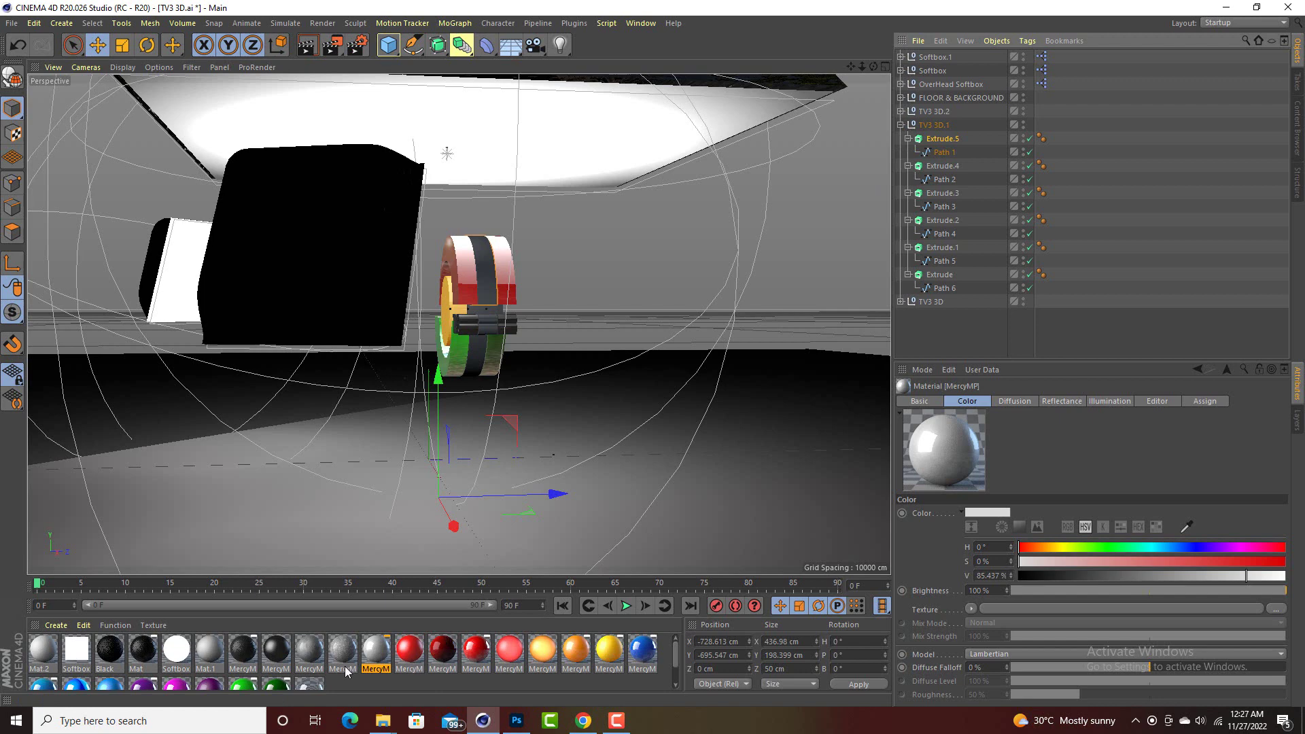
{"action": "left_click_drag", "start_coordinate": [376, 649], "coordinate": [492, 555]}
{"action": "left_click_drag", "start_coordinate": [954, 170], "coordinate": [953, 139]}
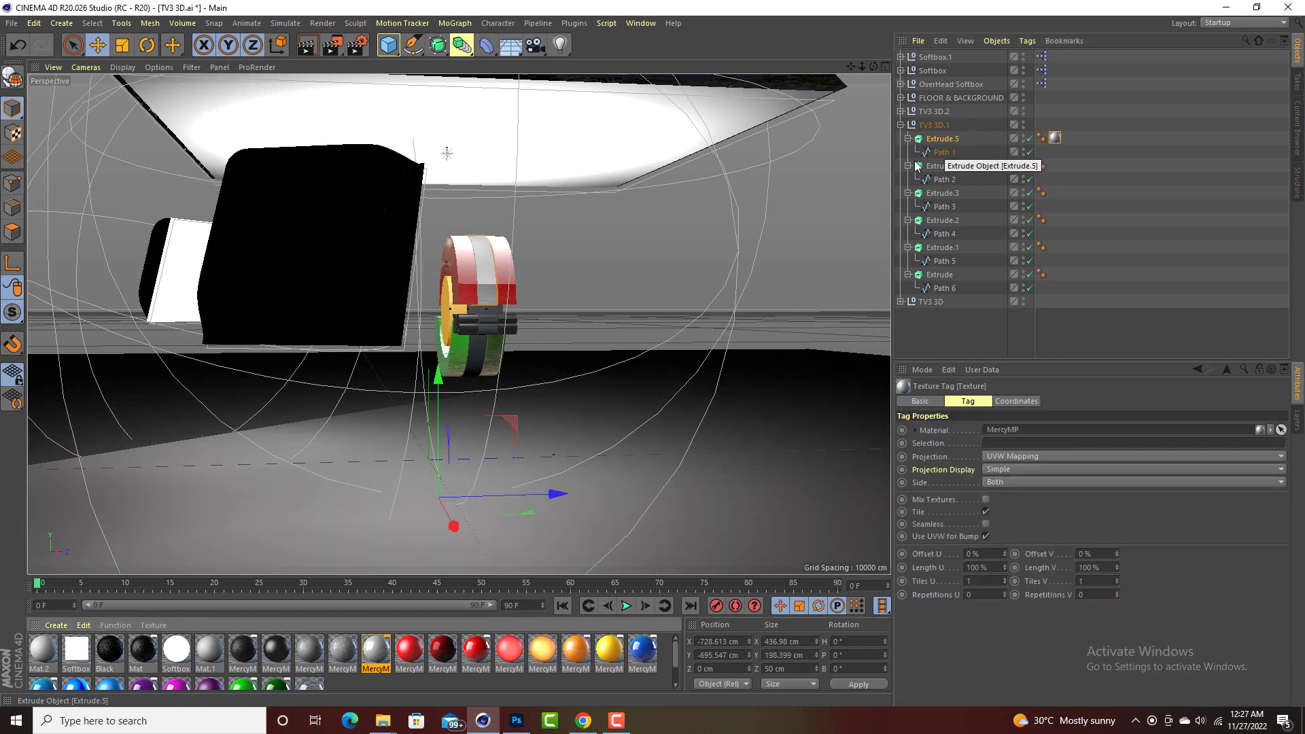
{"action": "left_click", "coordinate": [476, 346]}
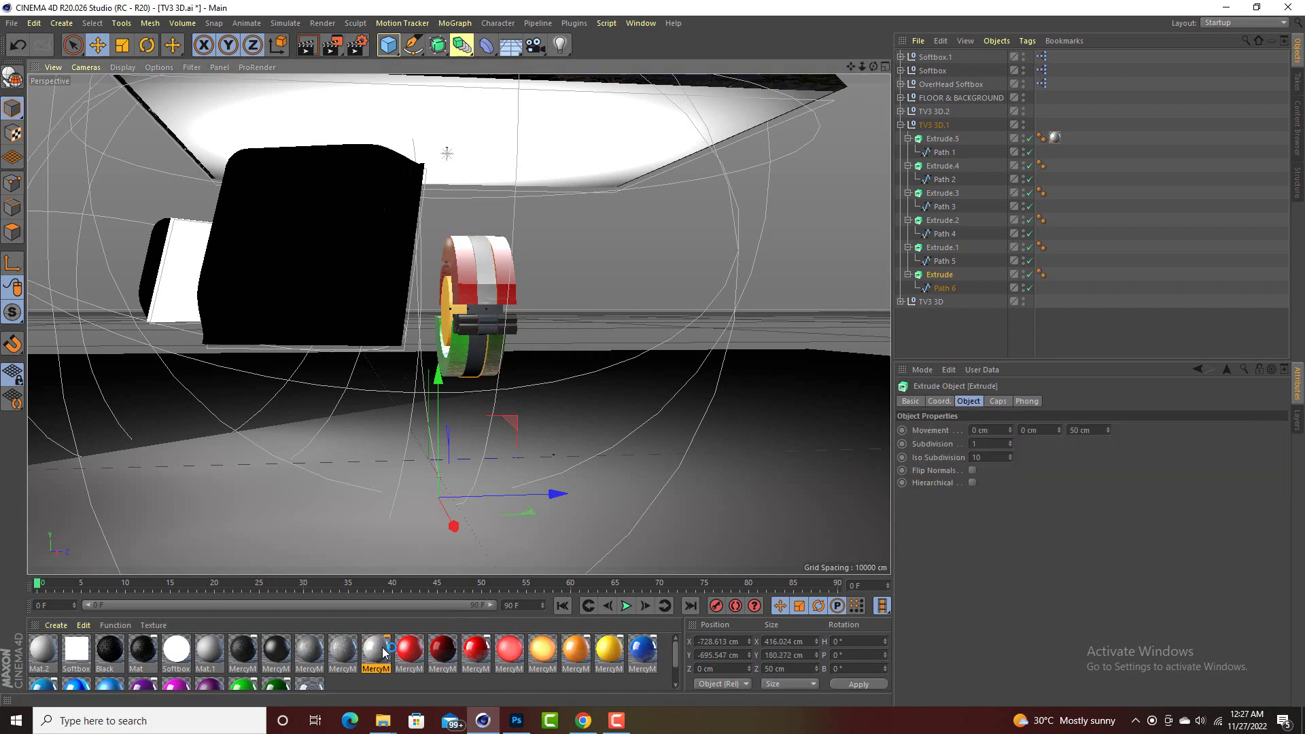
{"action": "left_click_drag", "start_coordinate": [649, 460], "coordinate": [942, 277]}
Step: Apply the light grey MercyMP material to the central disc, Extrude.4, of the middle logo copy TV3 3D.1
{"action": "left_click_drag", "start_coordinate": [874, 66], "coordinate": [822, 88]}
{"action": "left_click_drag", "start_coordinate": [740, 102], "coordinate": [675, 161]}
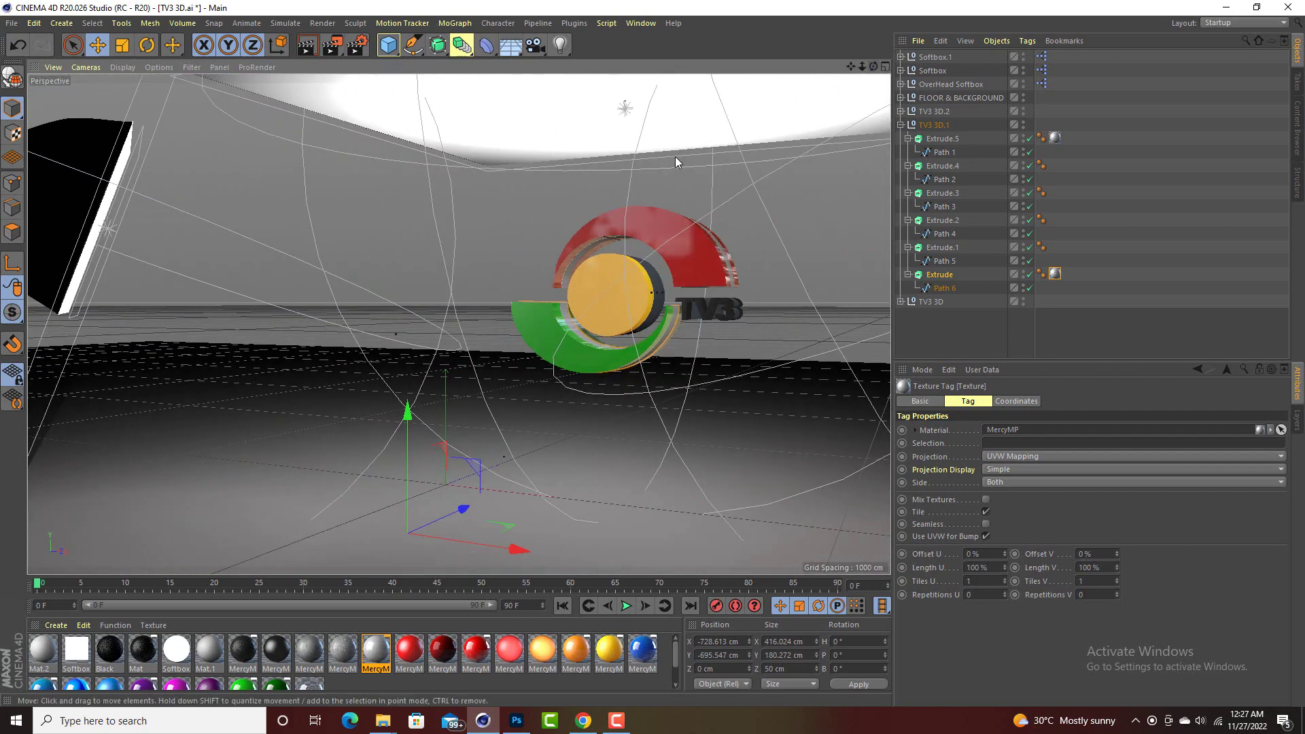
{"action": "left_click_drag", "start_coordinate": [623, 231], "coordinate": [675, 204], "text": "alt"}
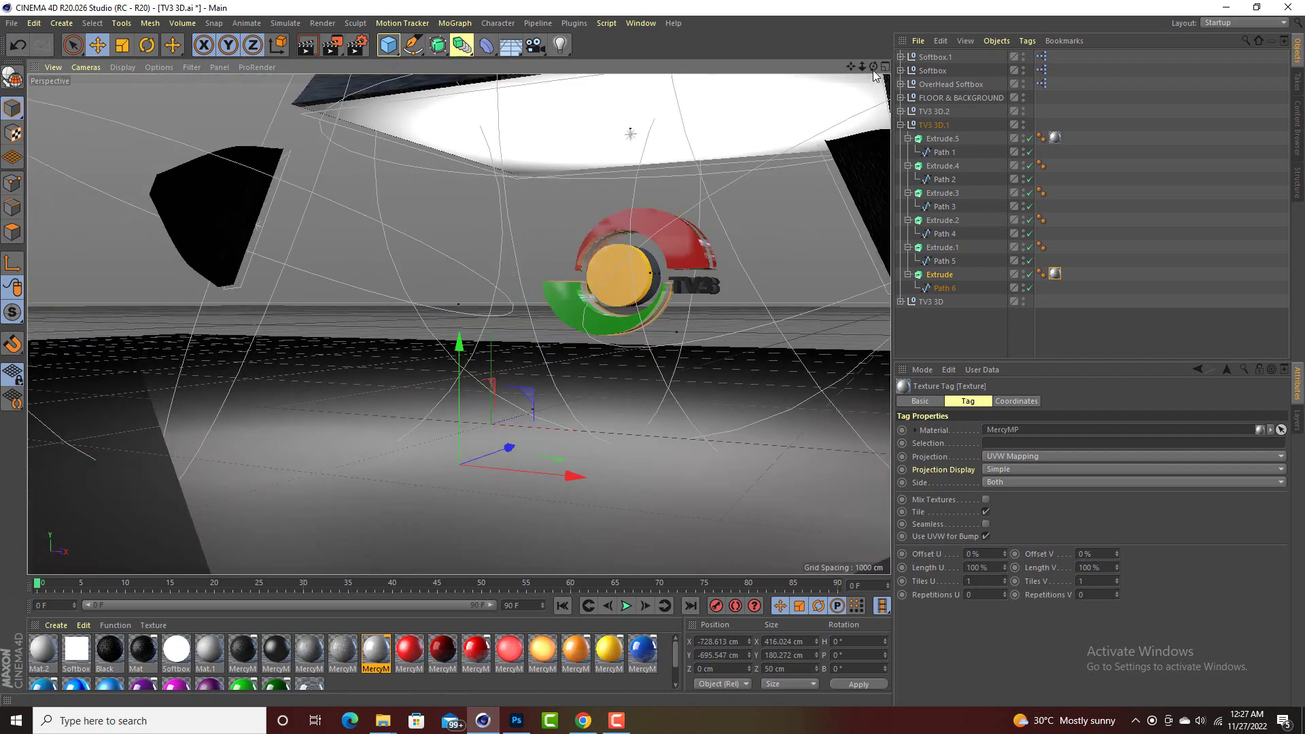
{"action": "left_click_drag", "start_coordinate": [874, 66], "coordinate": [720, 77]}
{"action": "left_click_drag", "start_coordinate": [459, 324], "coordinate": [520, 247], "text": "alt"}
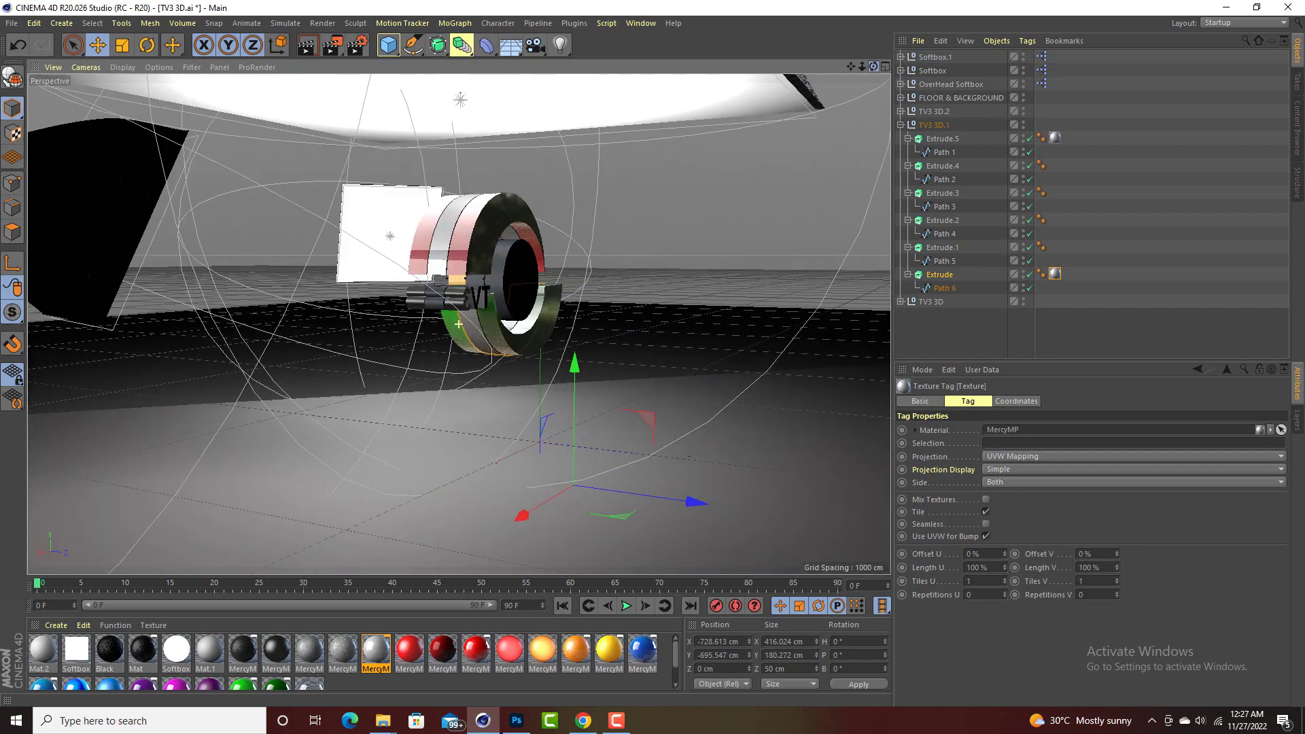
{"action": "left_click", "coordinate": [516, 261]}
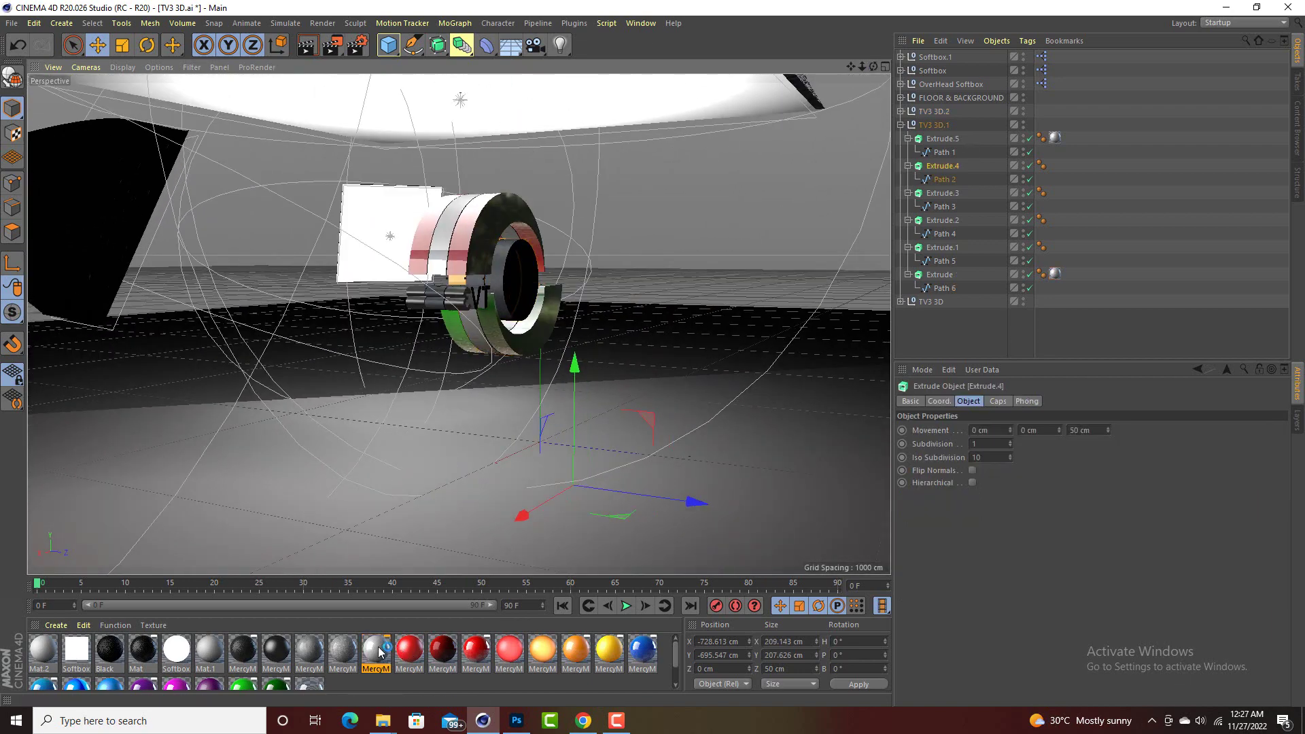
{"action": "left_click_drag", "start_coordinate": [379, 643], "coordinate": [961, 170]}
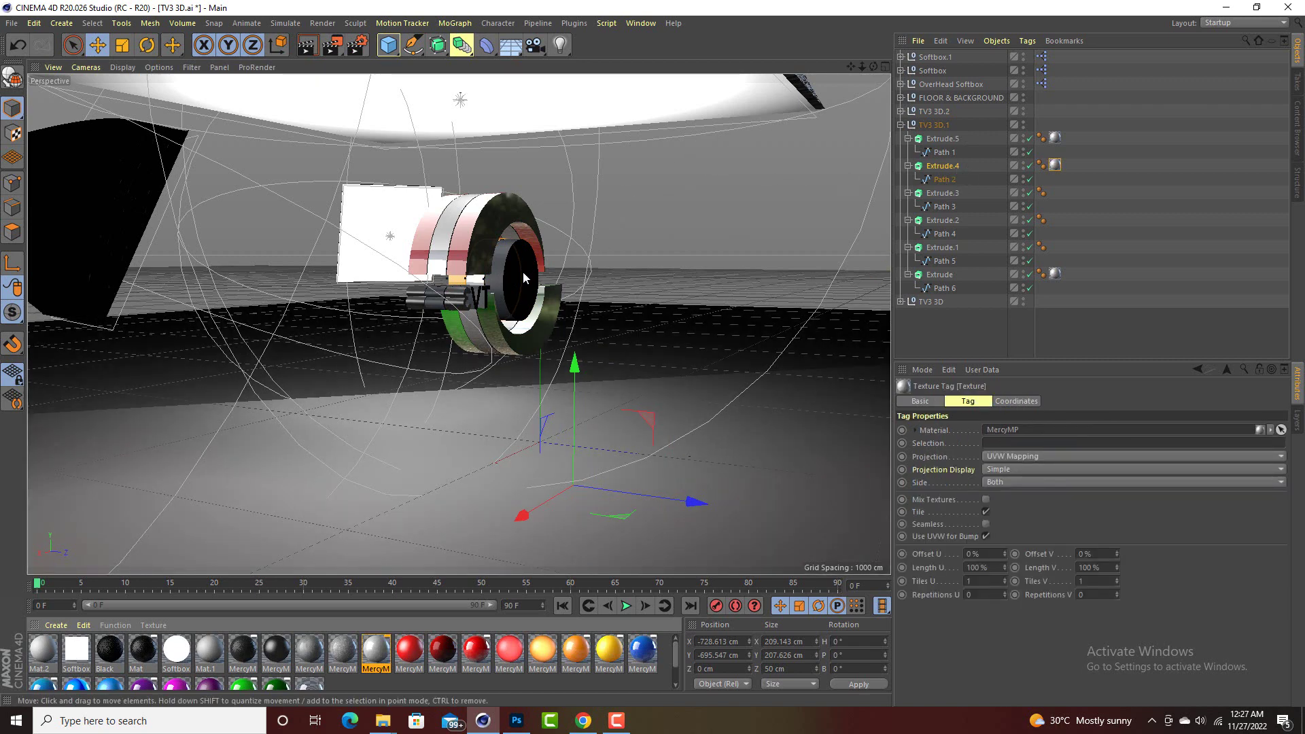
Step: Apply the yellow MercyMP material to the central disc, Extrude.4, of the rear logo copy TV3 3D.2
{"action": "left_click", "coordinate": [520, 297]}
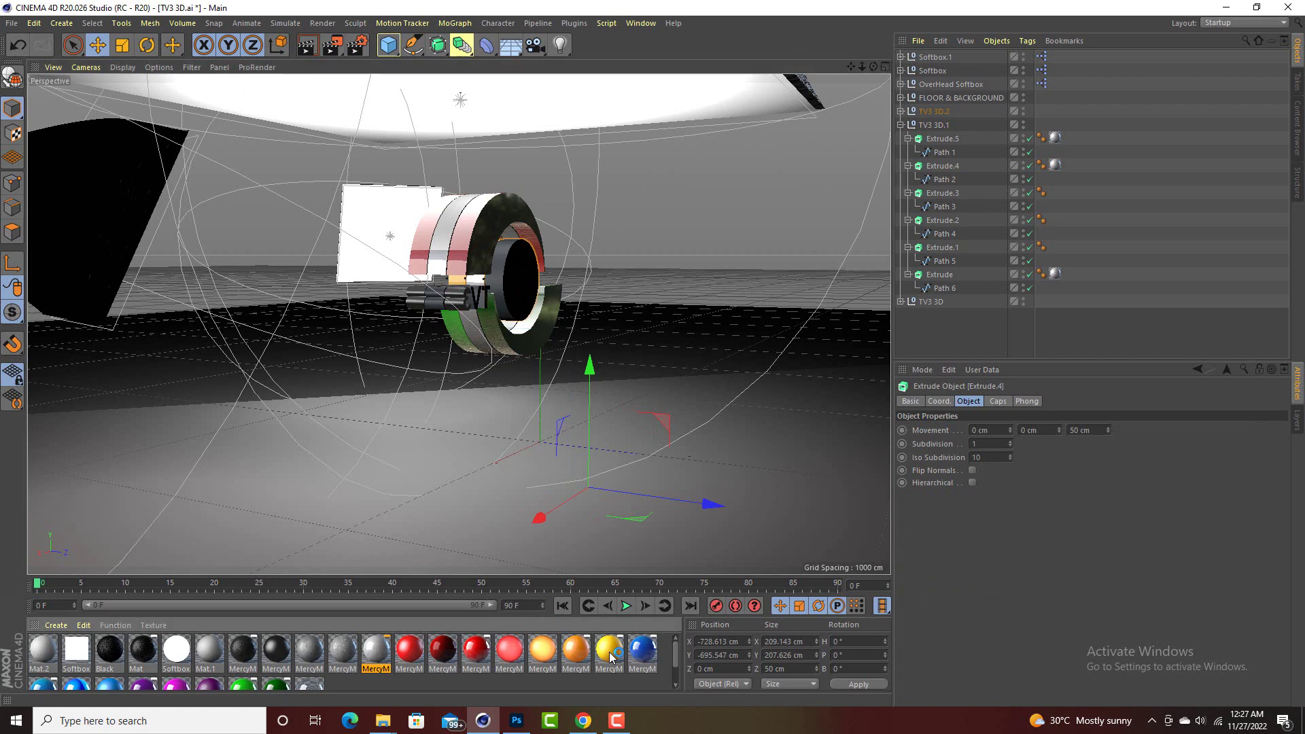
{"action": "left_click_drag", "start_coordinate": [609, 656], "coordinate": [696, 522]}
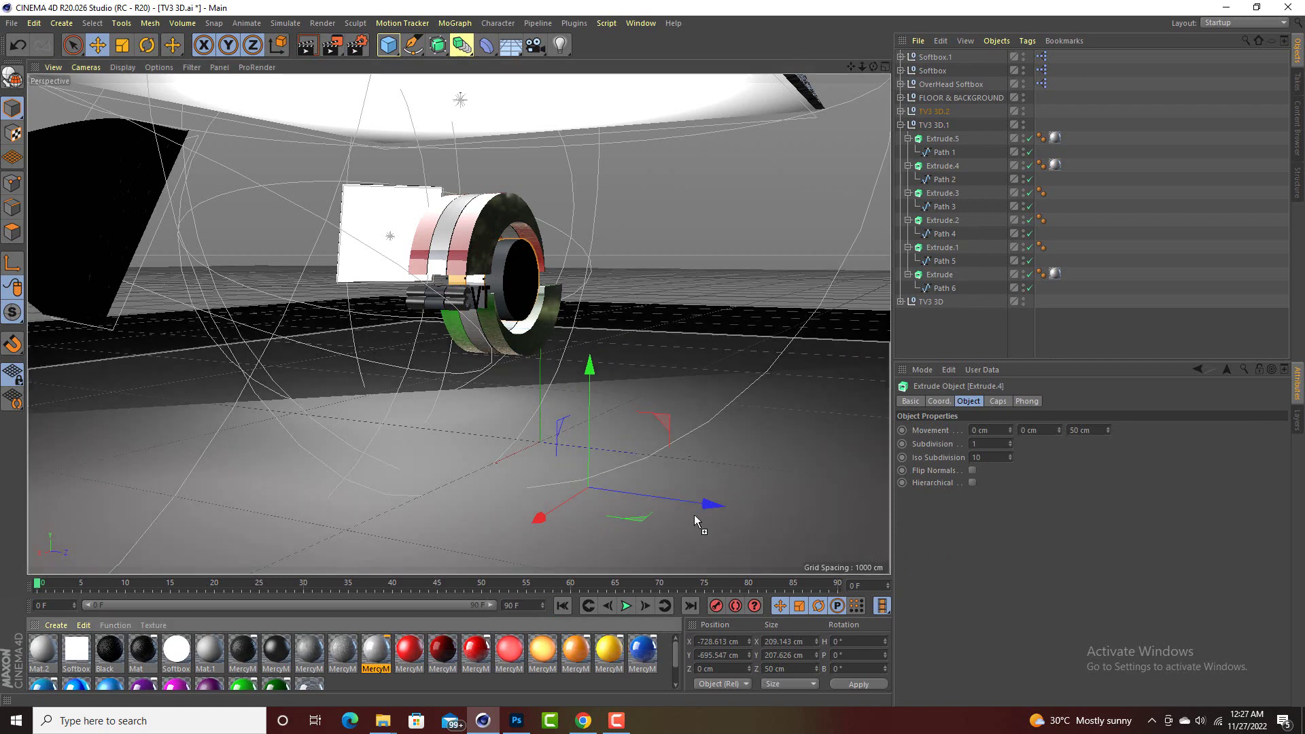
{"action": "left_click_drag", "start_coordinate": [610, 655], "coordinate": [610, 655]}
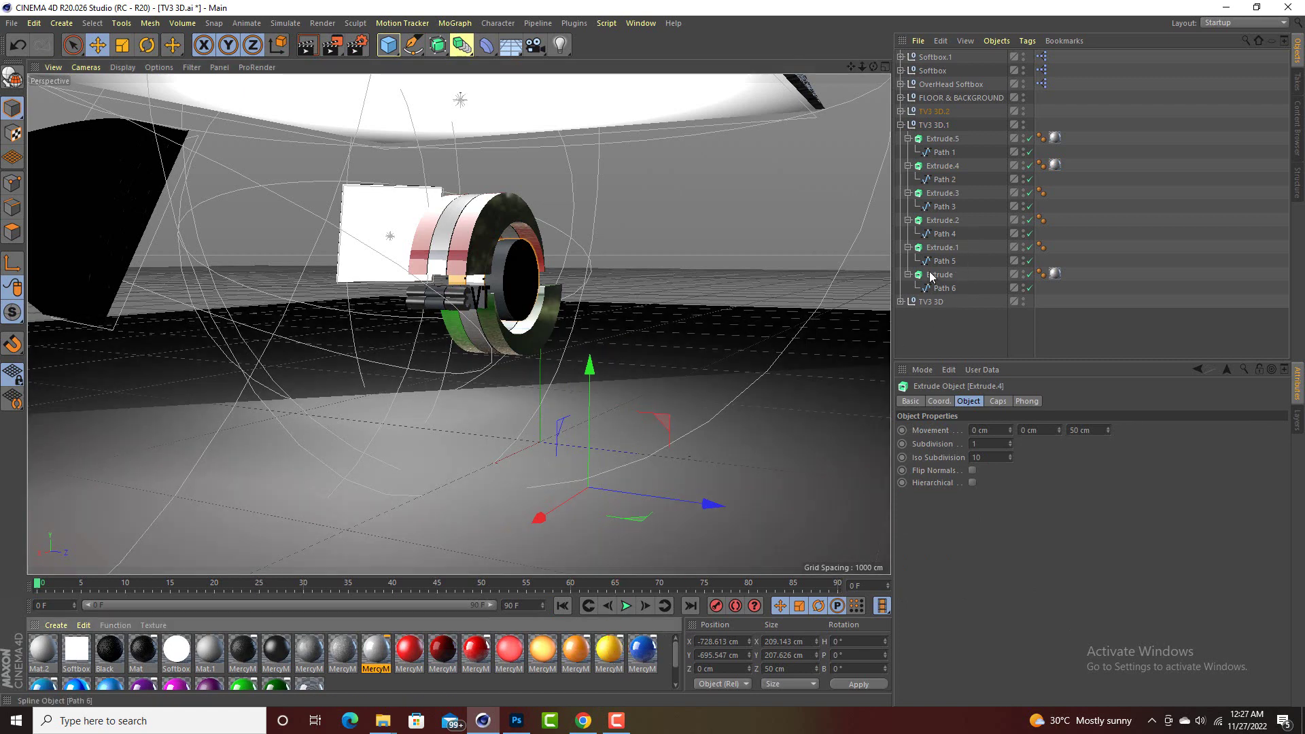
{"action": "left_click", "coordinate": [901, 125]}
{"action": "left_click", "coordinate": [901, 111]}
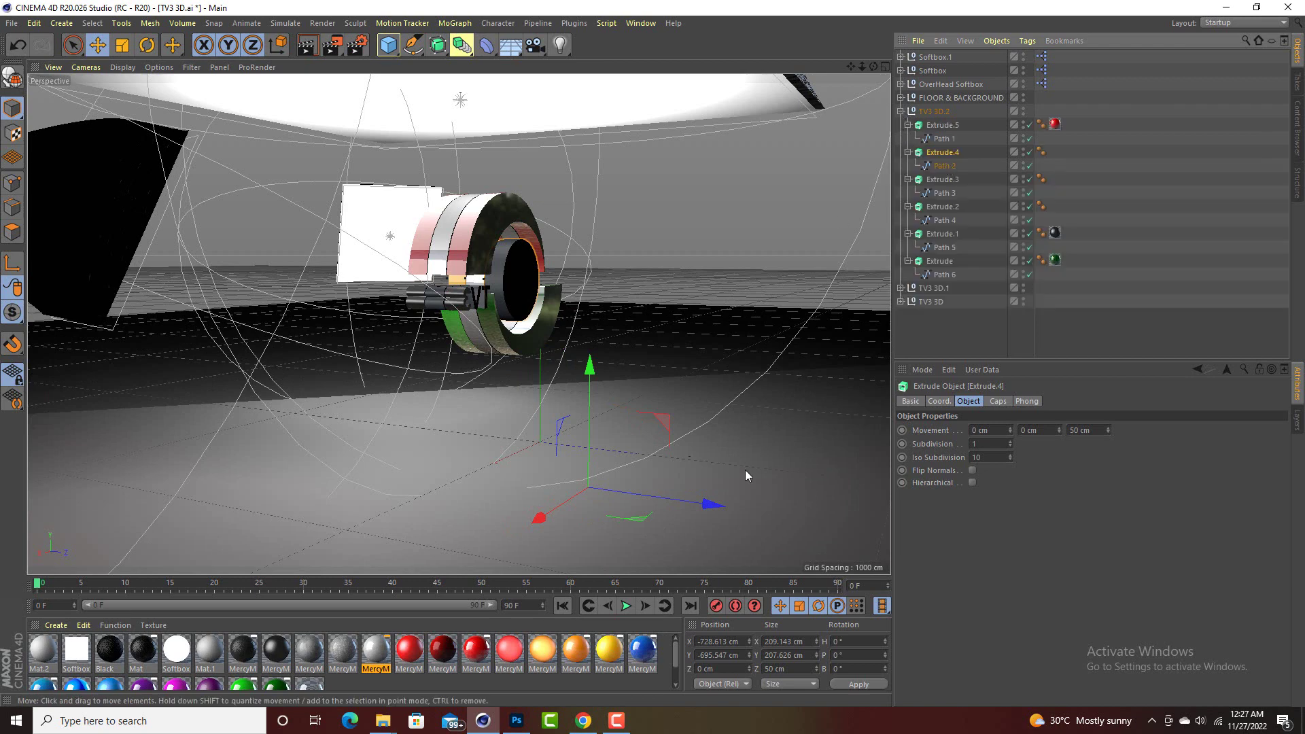
{"action": "left_click_drag", "start_coordinate": [610, 648], "coordinate": [949, 155]}
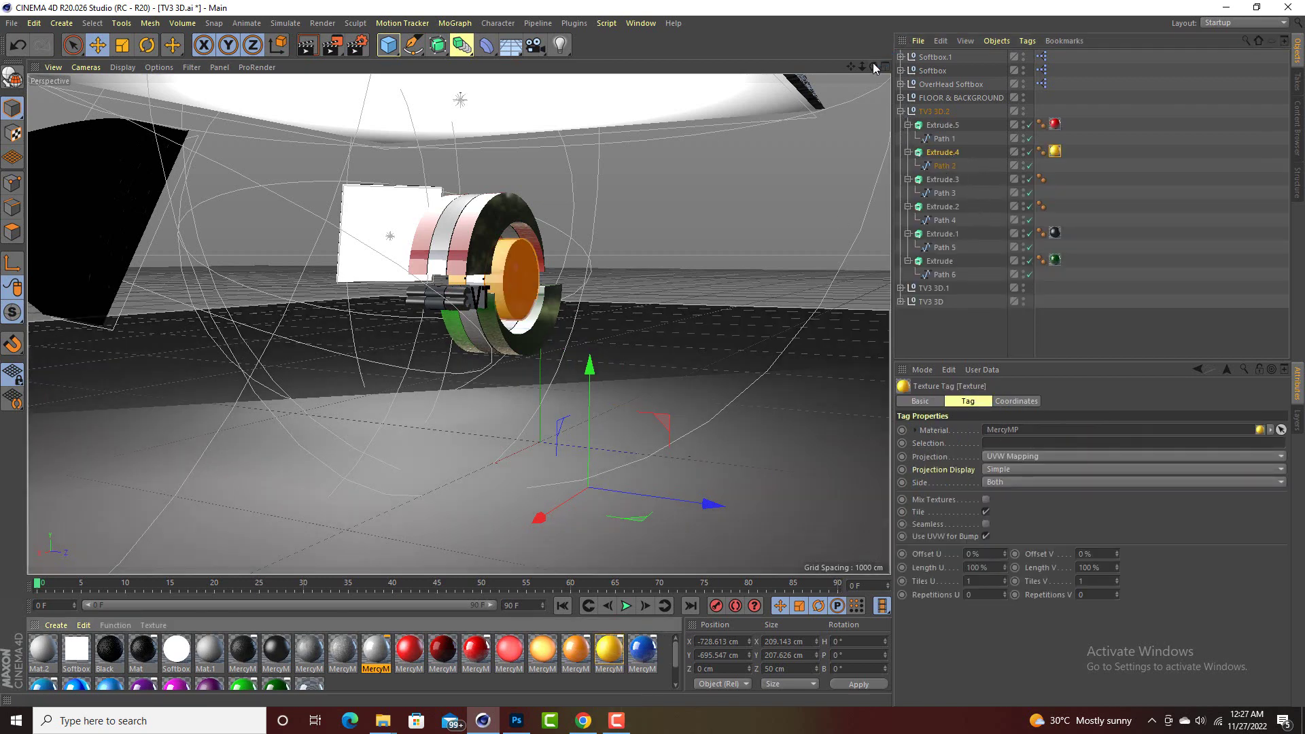
Step: Examine the coloured TV3 logo from the front
{"action": "left_click_drag", "start_coordinate": [873, 66], "coordinate": [1108, 58]}
{"action": "left_click_drag", "start_coordinate": [264, 276], "coordinate": [402, 238], "text": "alt"}
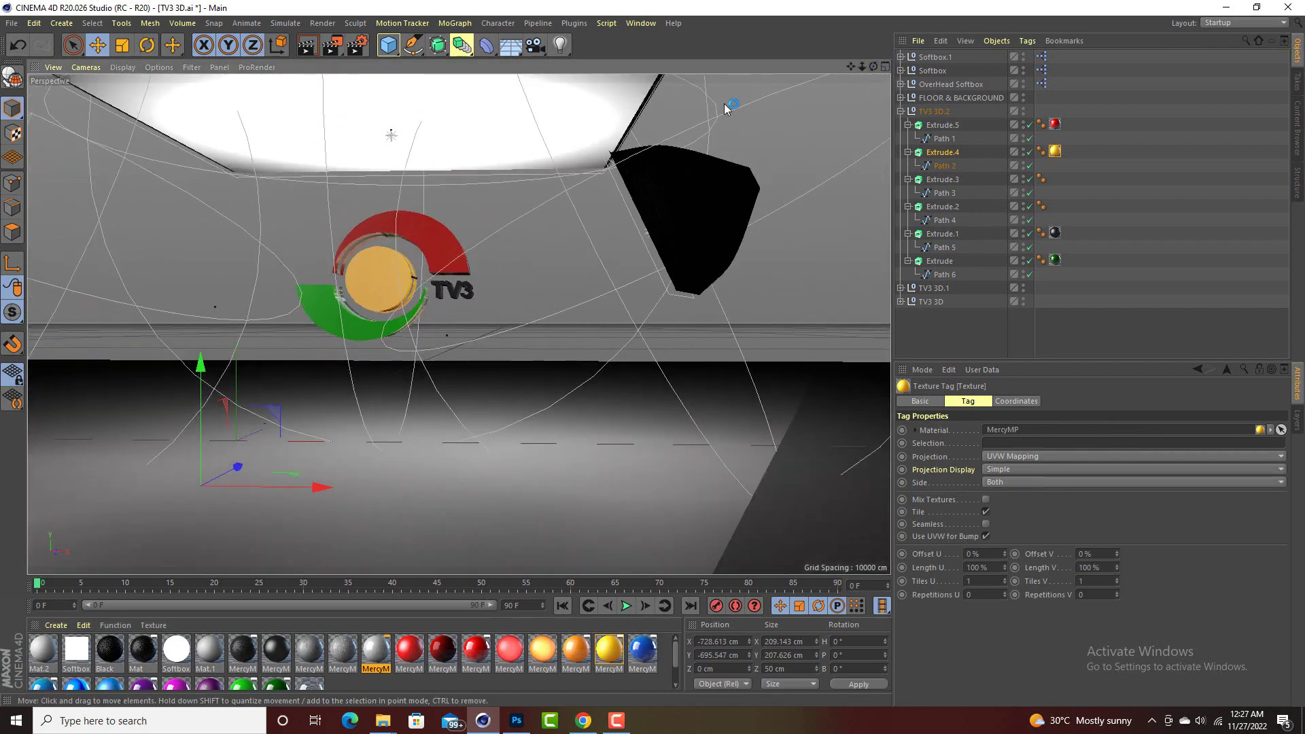
{"action": "middle_click_drag", "start_coordinate": [458, 325], "coordinate": [461, 331], "text": "alt"}
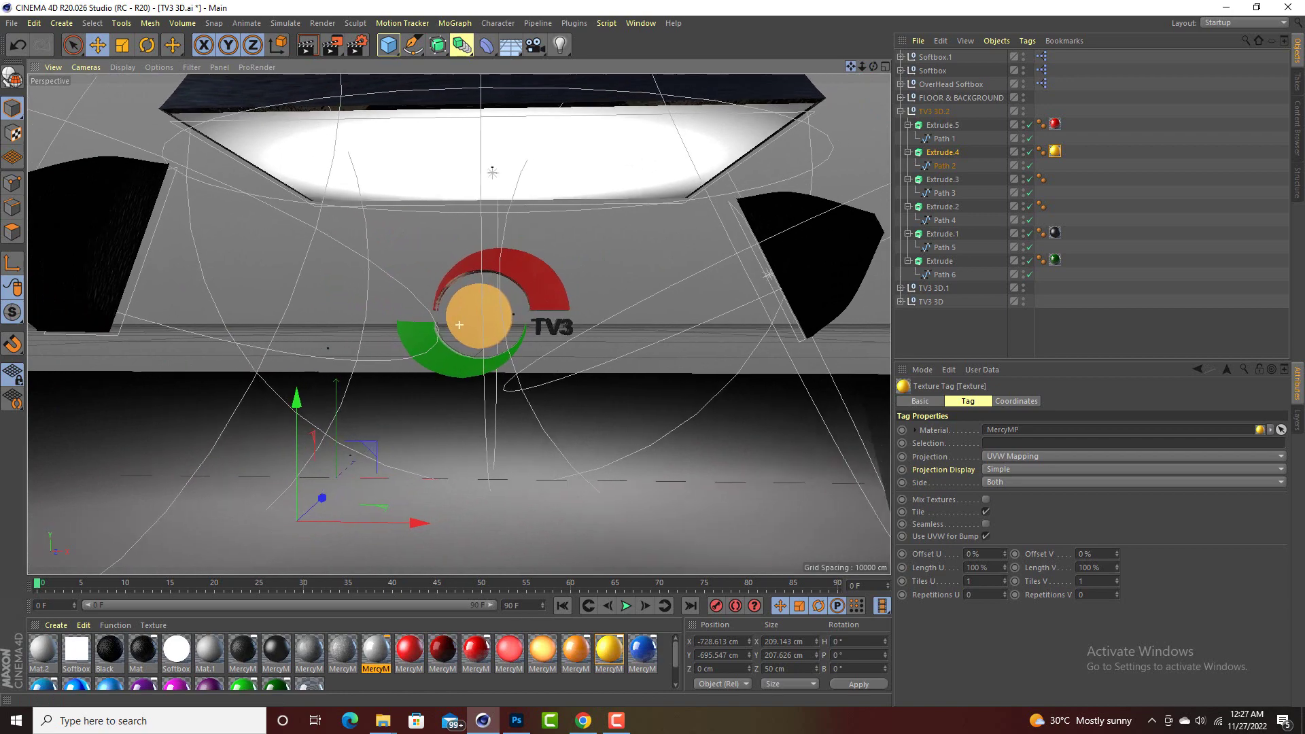
{"action": "scroll", "coordinate": [441, 299], "scroll_direction": "up", "scroll_amount": 1}
{"action": "scroll", "coordinate": [442, 296], "scroll_direction": "up", "scroll_amount": 1}
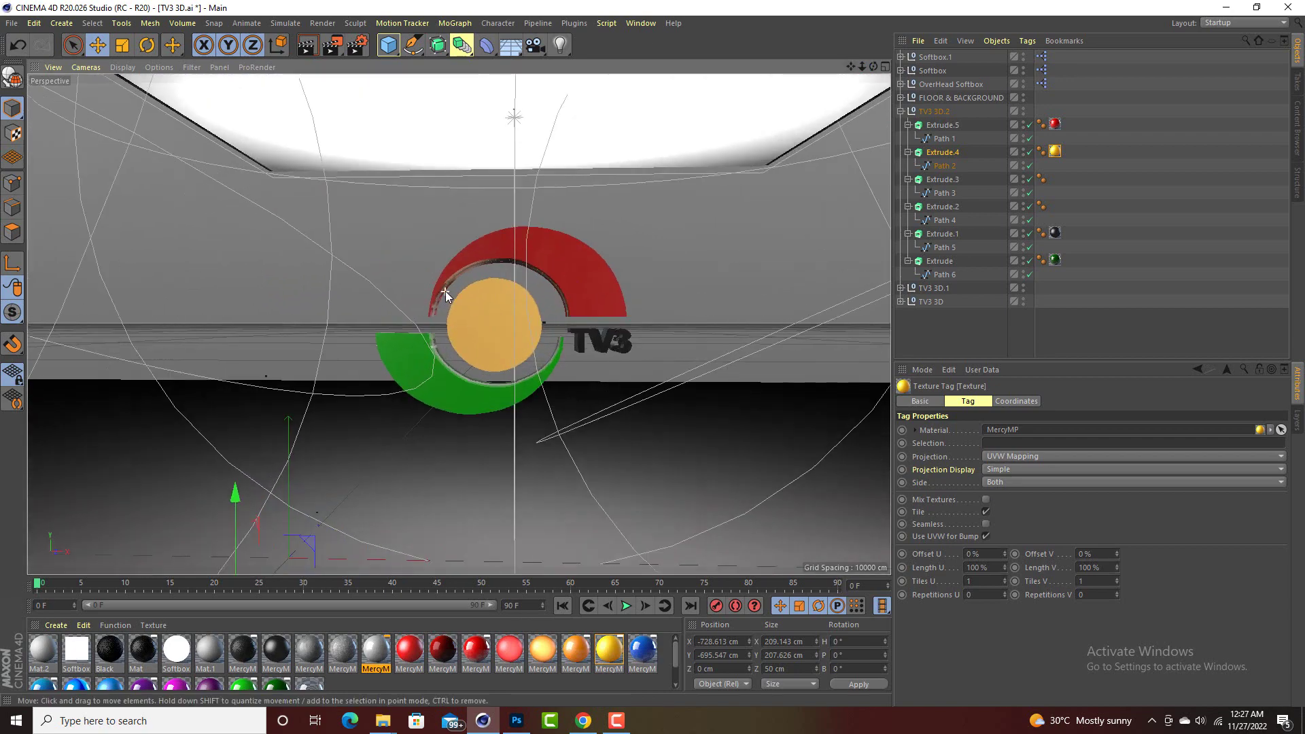